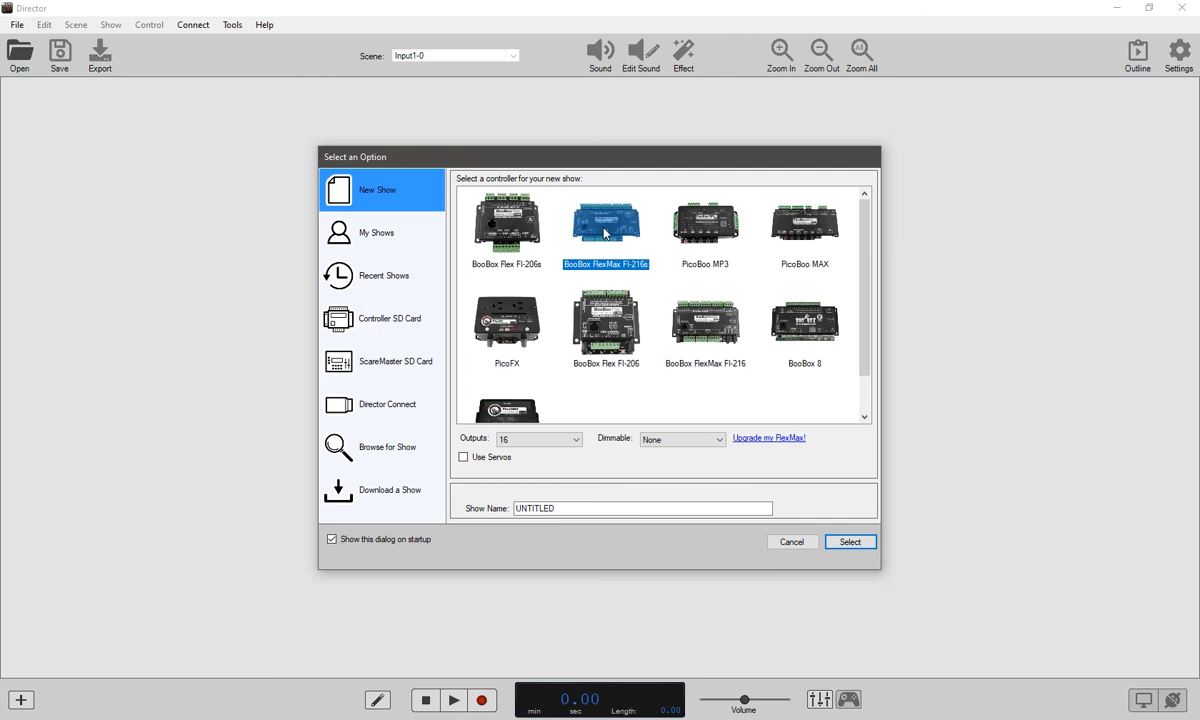
Configure the BooBox FlexMax FI-216s for the new show with 16 outputs, dimmable outputs 14, 15 & 16, and servos enabled
click(570, 439)
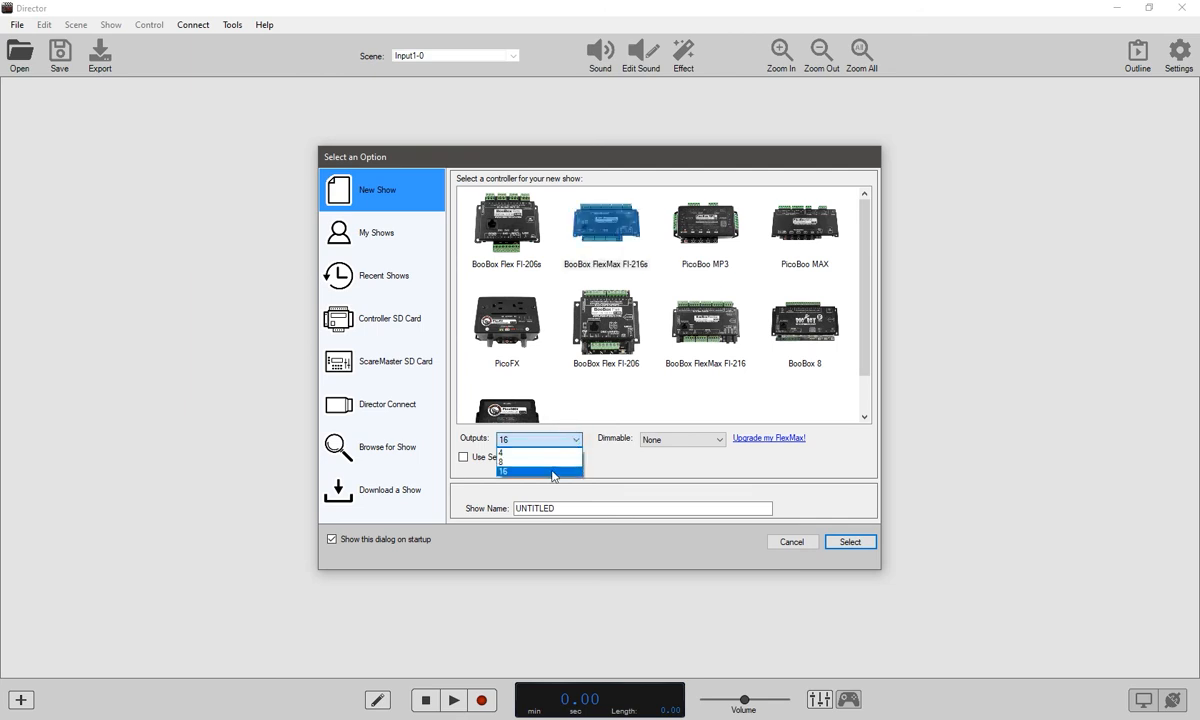
click(550, 470)
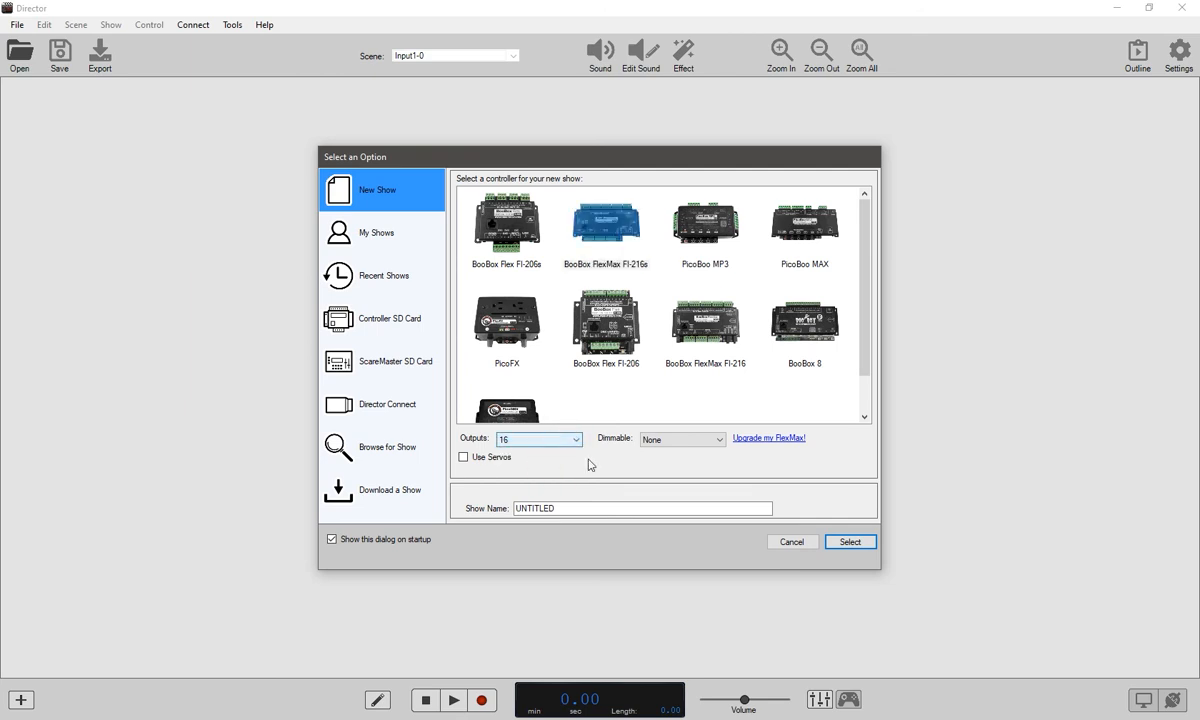
click(698, 440)
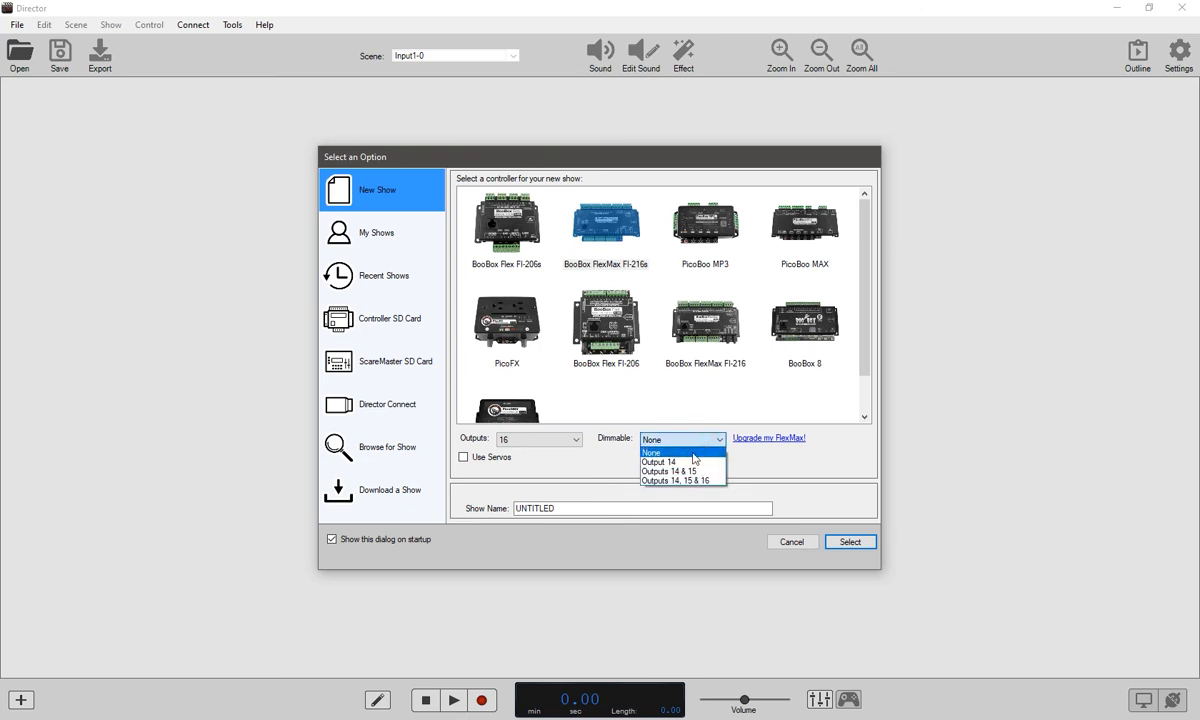
click(688, 480)
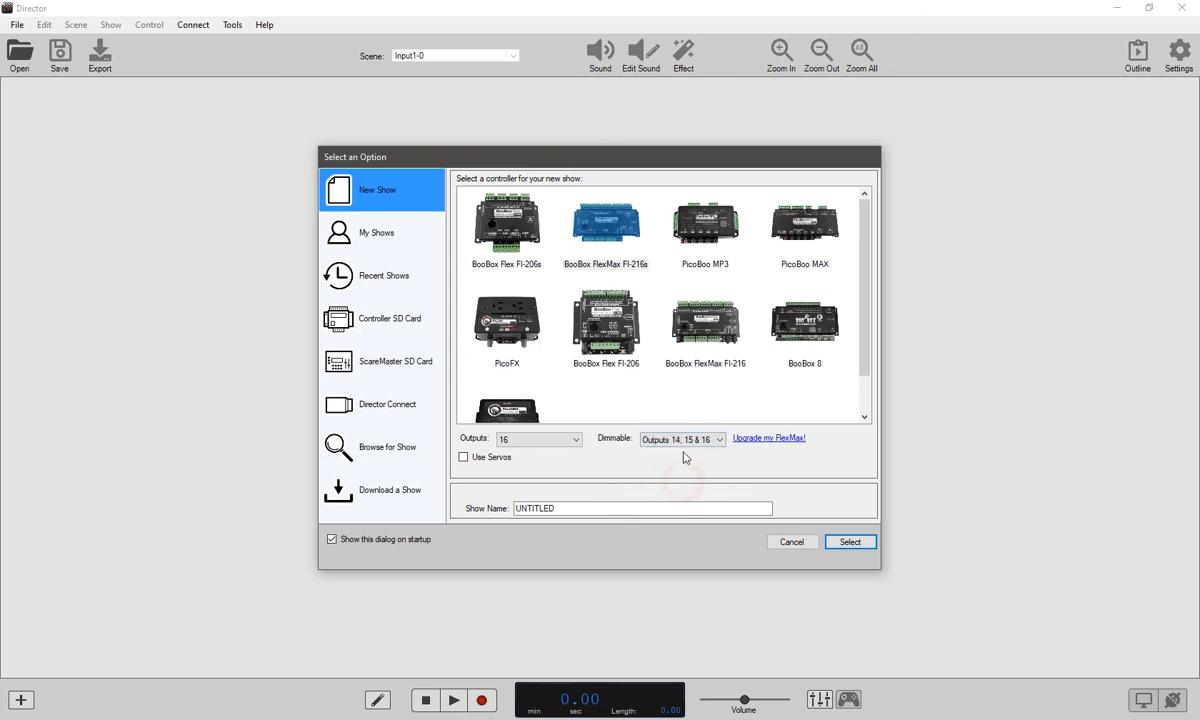
click(464, 458)
Name the show "New Show" and create it
drag(570, 507, 484, 506)
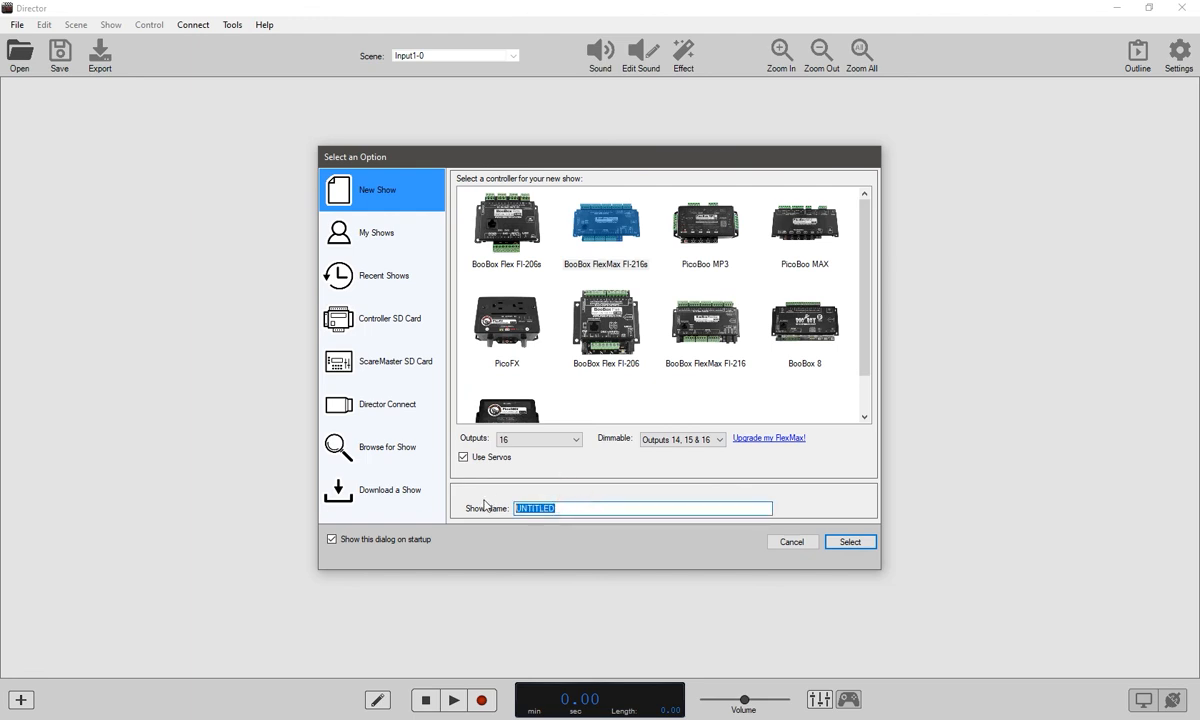
text(New Show)
click(850, 542)
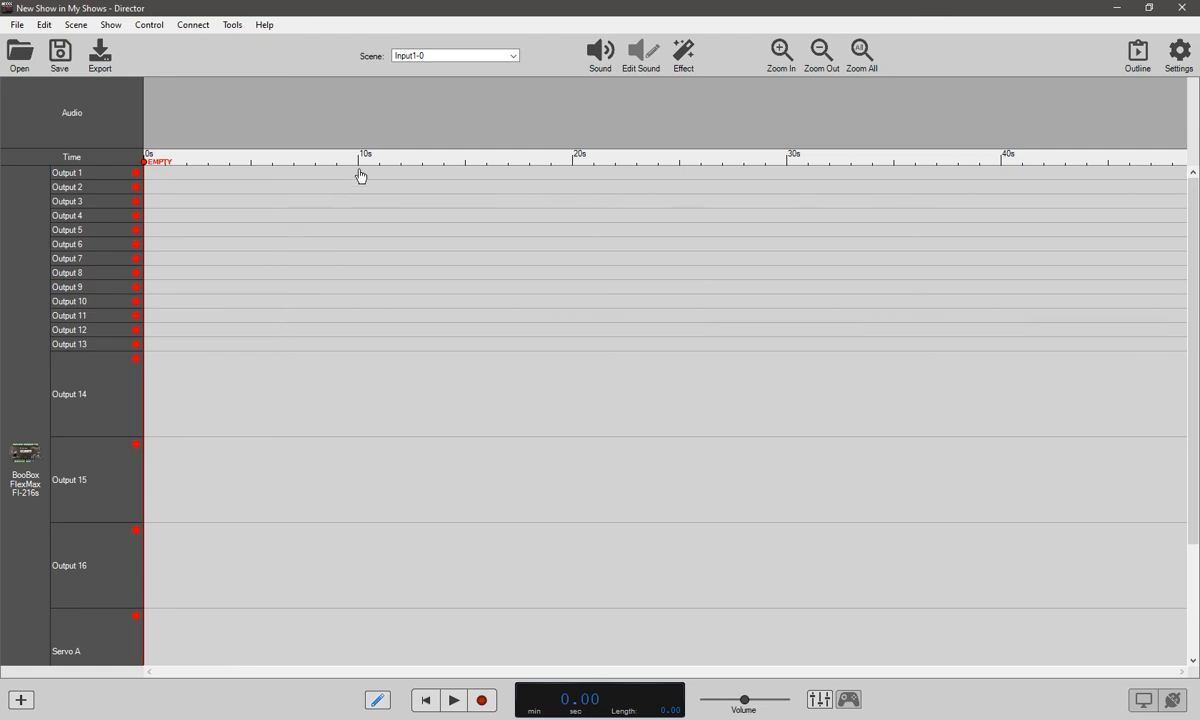
Open the show and scene settings, and extend the empty Input1-0 scene to about 9.9 seconds
click(1180, 52)
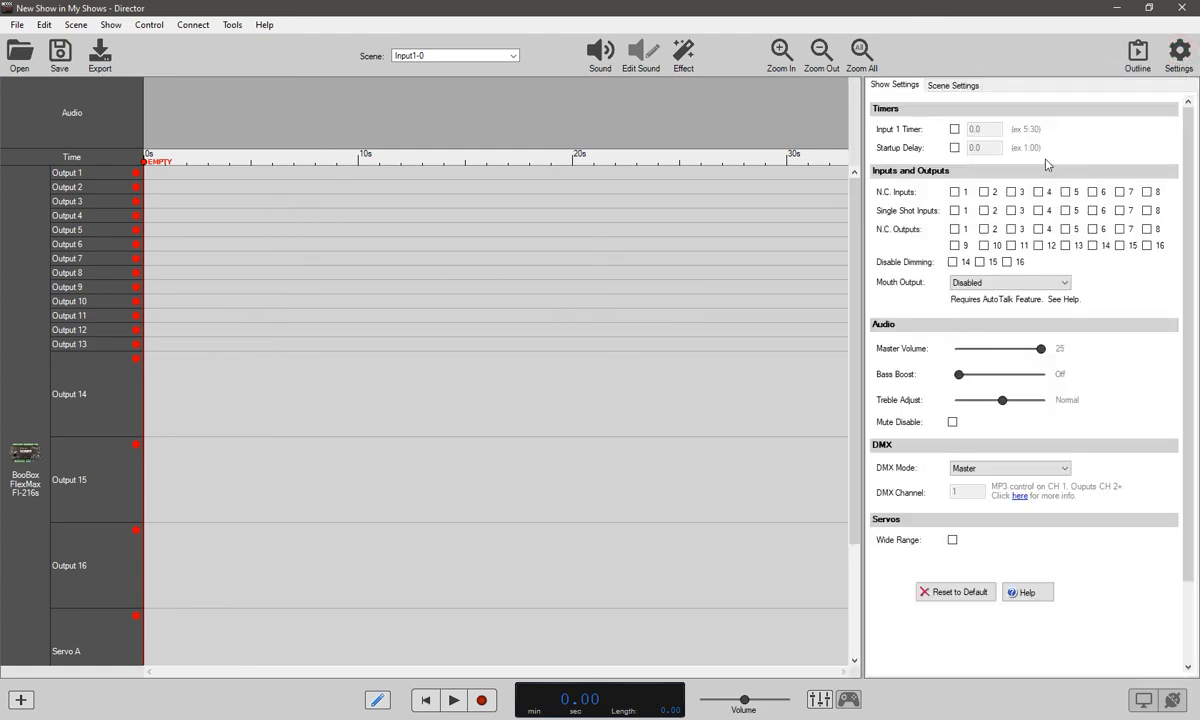
click(958, 86)
click(898, 84)
click(963, 86)
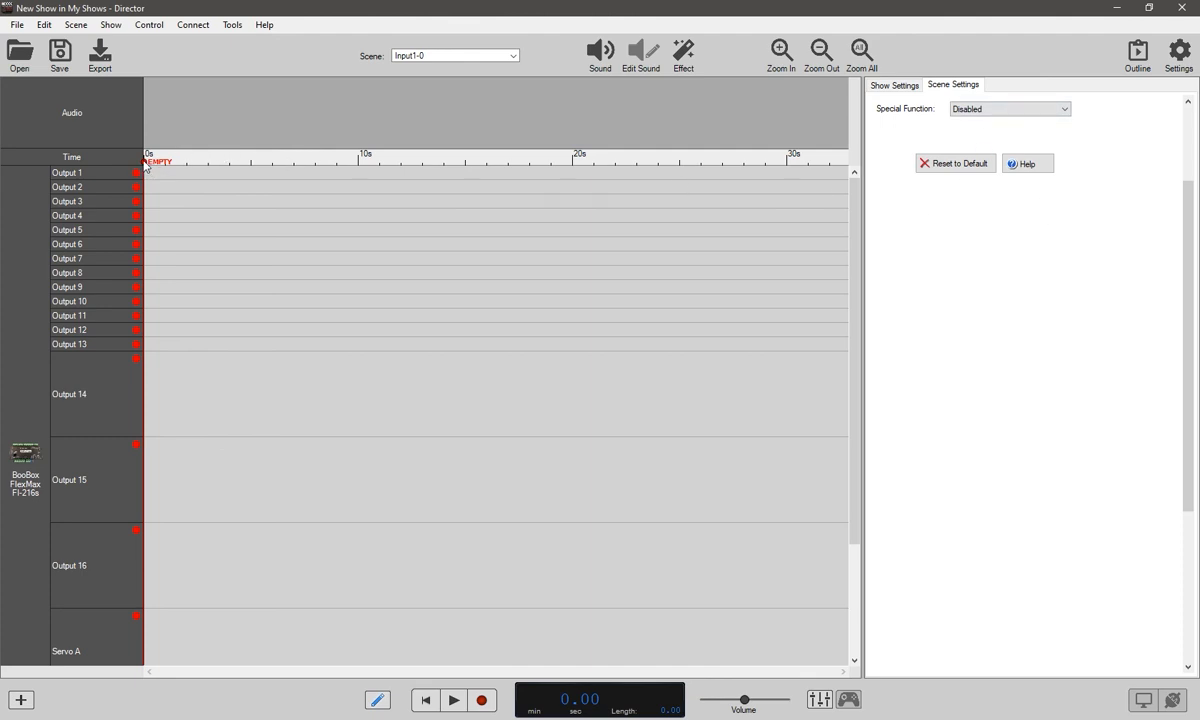
drag(145, 166, 358, 173)
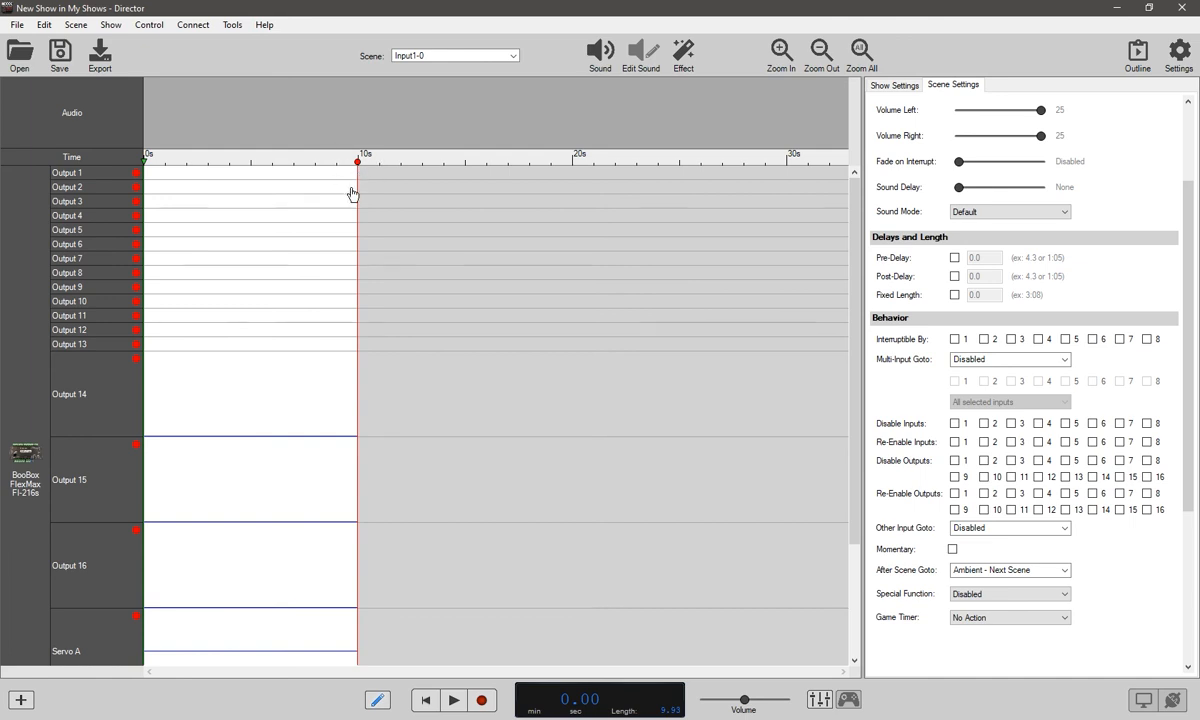
Draw short activation blocks on outputs 1, 2 and 3 between about 3 and 7 seconds
mouse_move(207, 186)
mouse_down()
mouse_move(235, 188)
mouse_move(240, 202)
mouse_move(248, 171)
mouse_move(262, 172)
mouse_up()
click(220, 203)
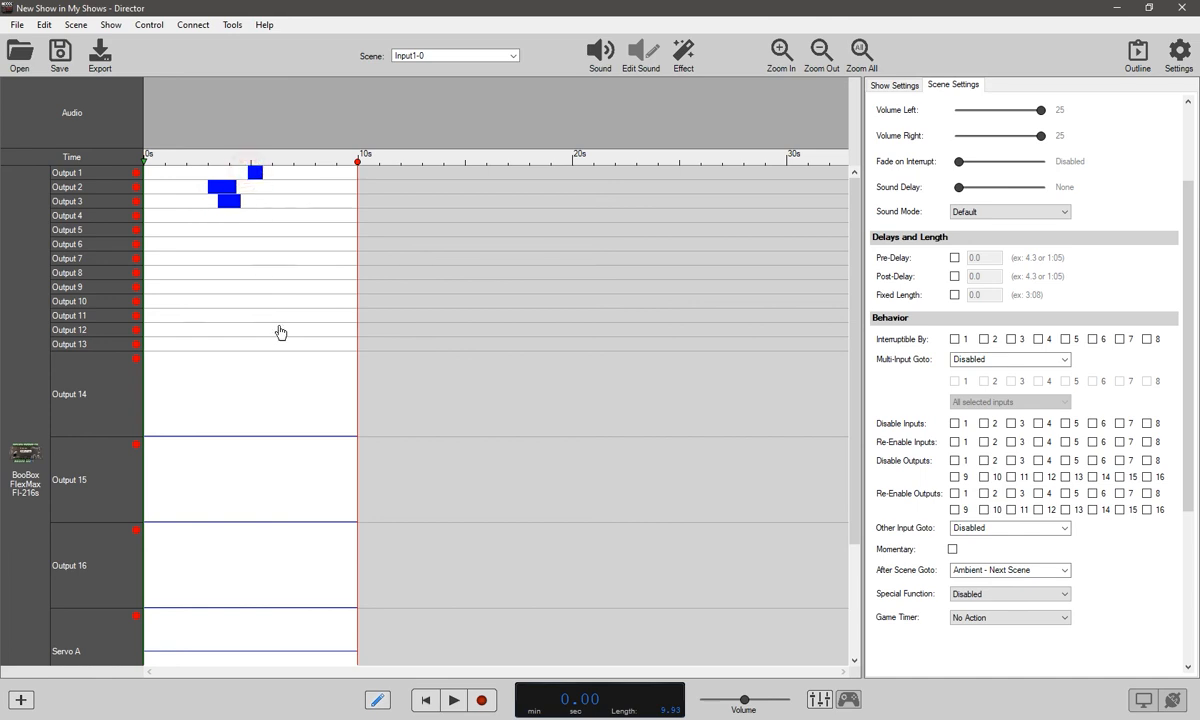
click(377, 704)
click(378, 706)
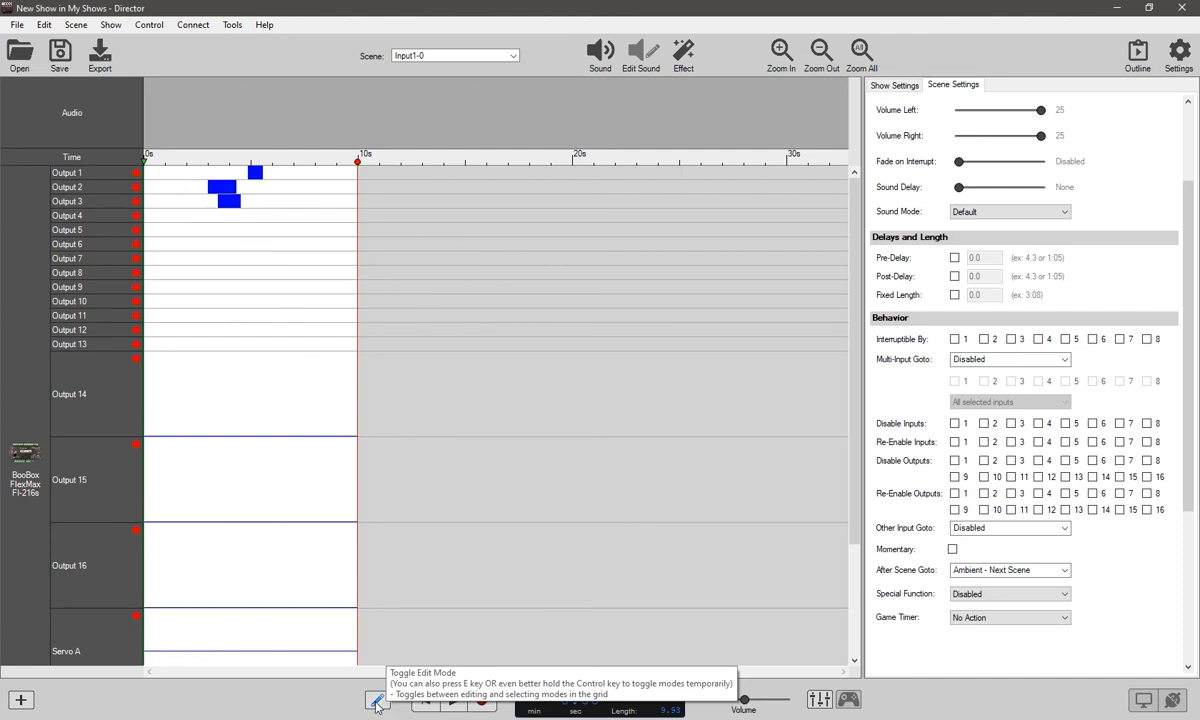
drag(271, 199, 296, 186)
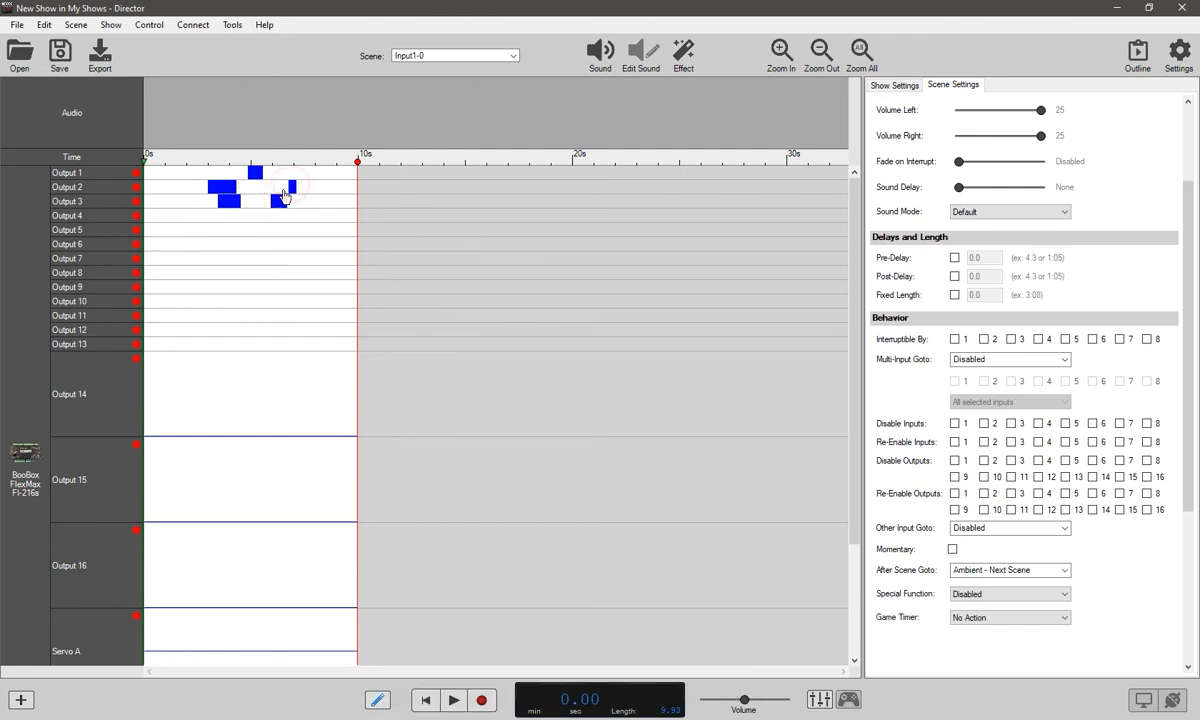
Undo all the activation blocks drawn on outputs 1 to 3
key(ctrl+z)
key(ctrl+z)
key(ctrl+z)
key(ctrl+z)
key(ctrl+z)
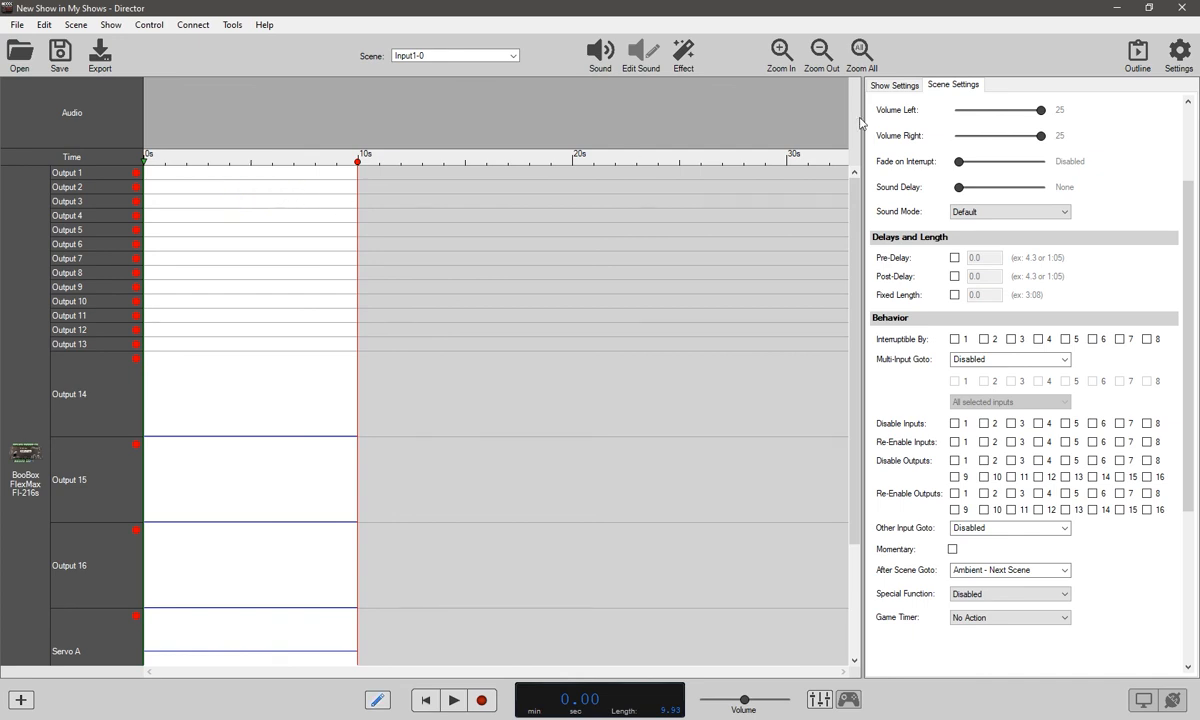
Read through the help for the BooBox show settings and close it
click(900, 85)
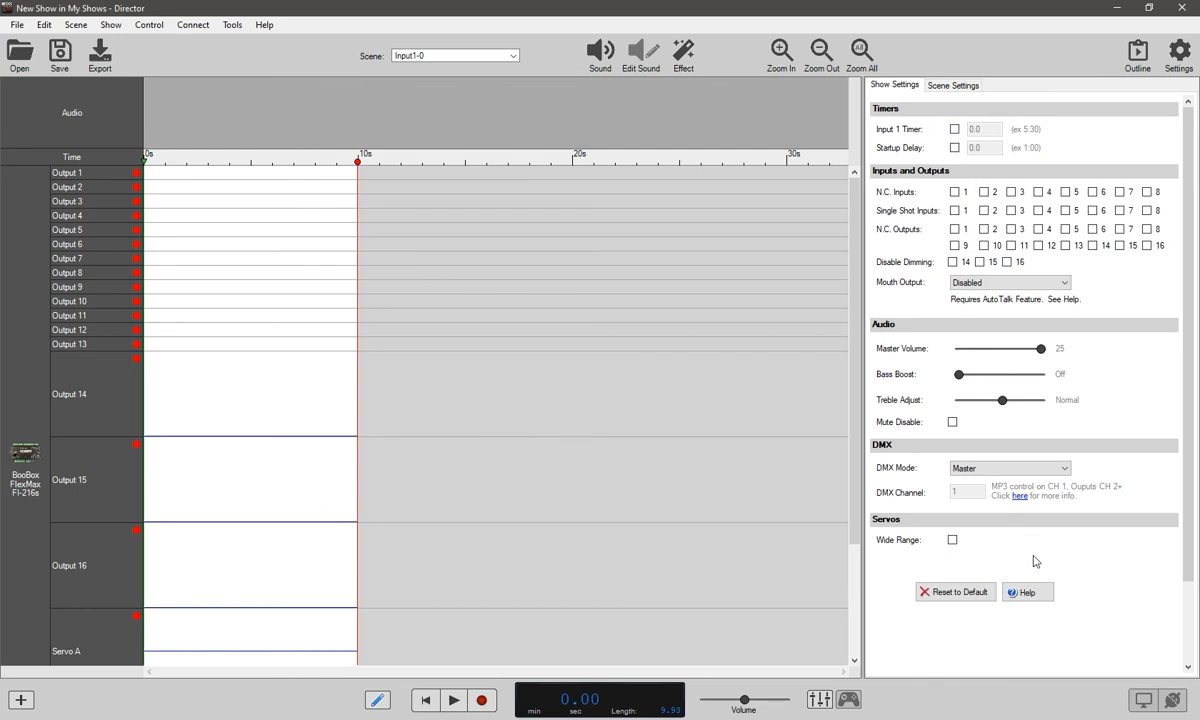
click(1030, 596)
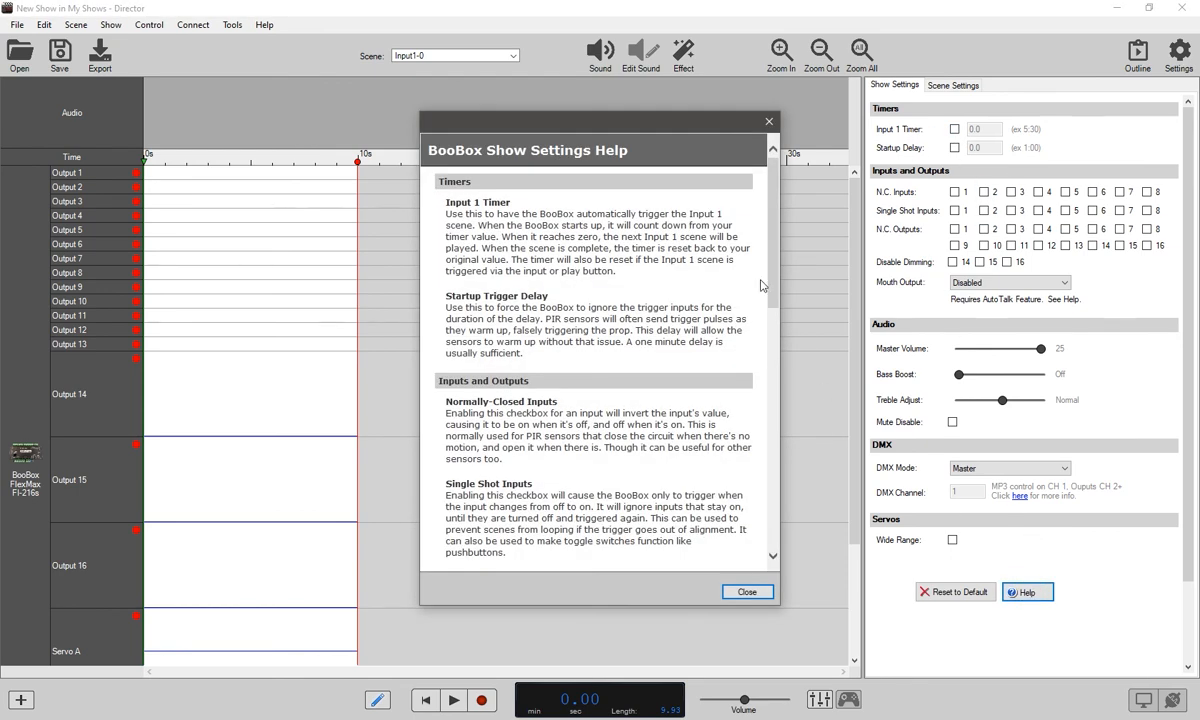
drag(774, 238, 779, 176)
click(769, 122)
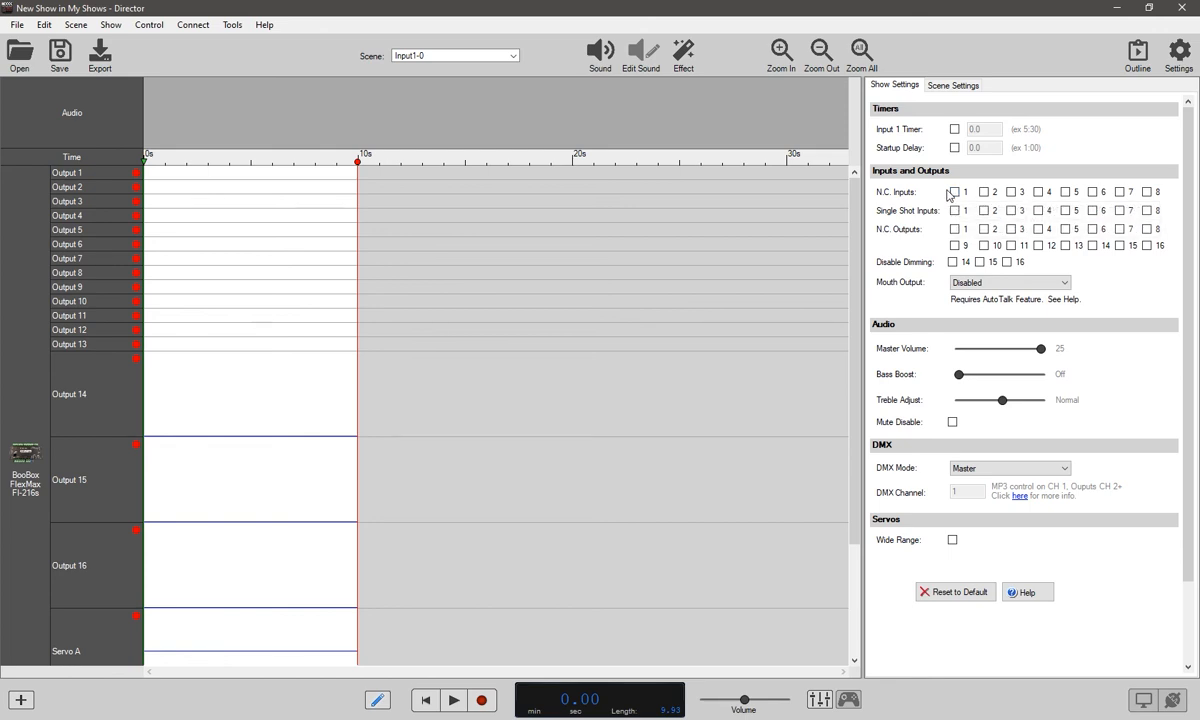
Turn the normally-closed and single-shot options of input 1 on and back off
click(954, 192)
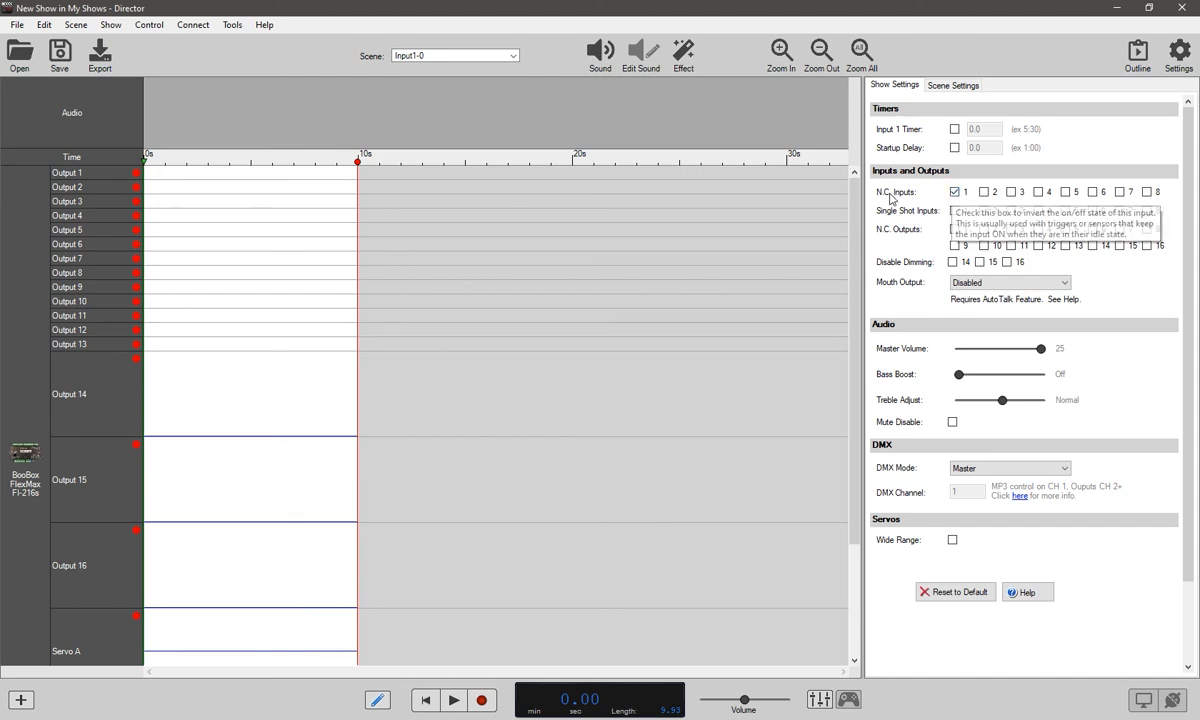
click(953, 192)
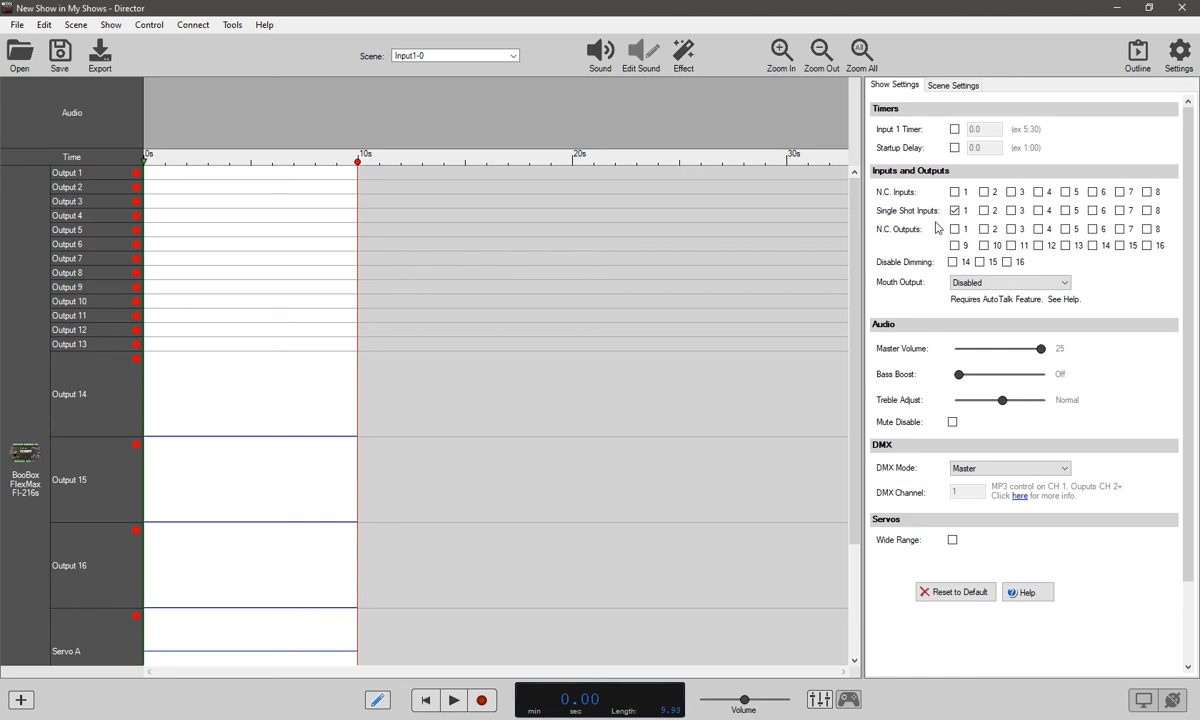
click(955, 210)
Rename Output 1 as "Maglock" and make it a normally-closed output
right_click(108, 172)
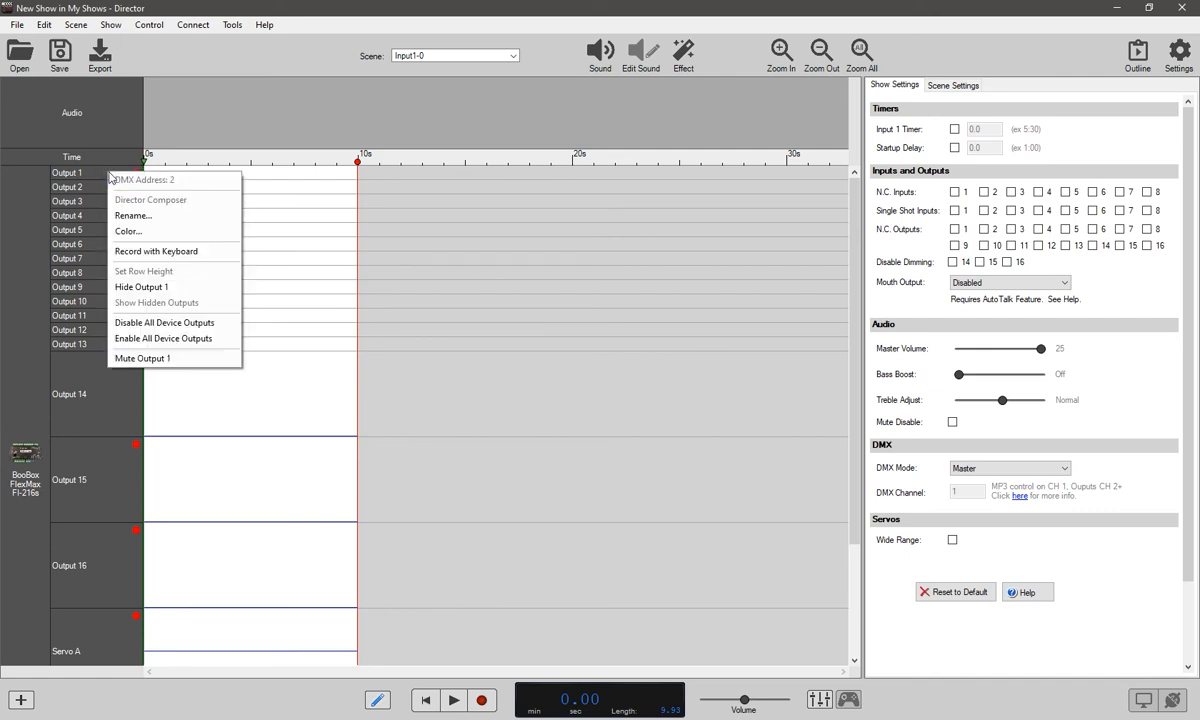
click(128, 215)
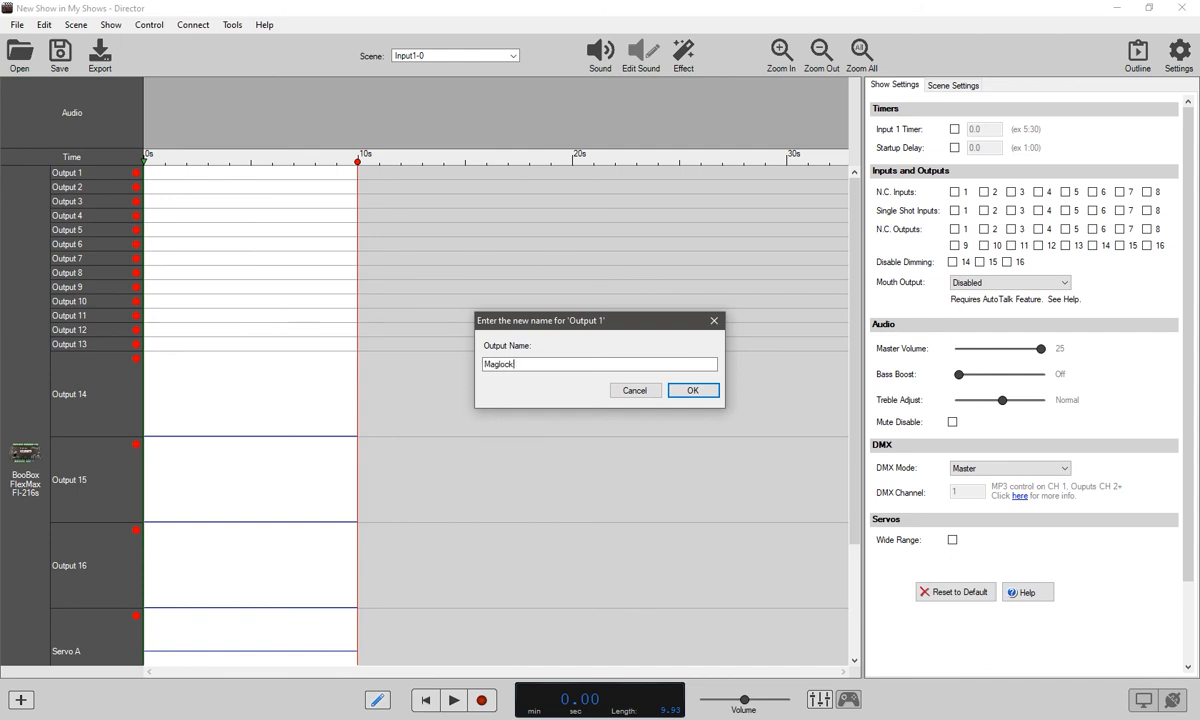
click(692, 390)
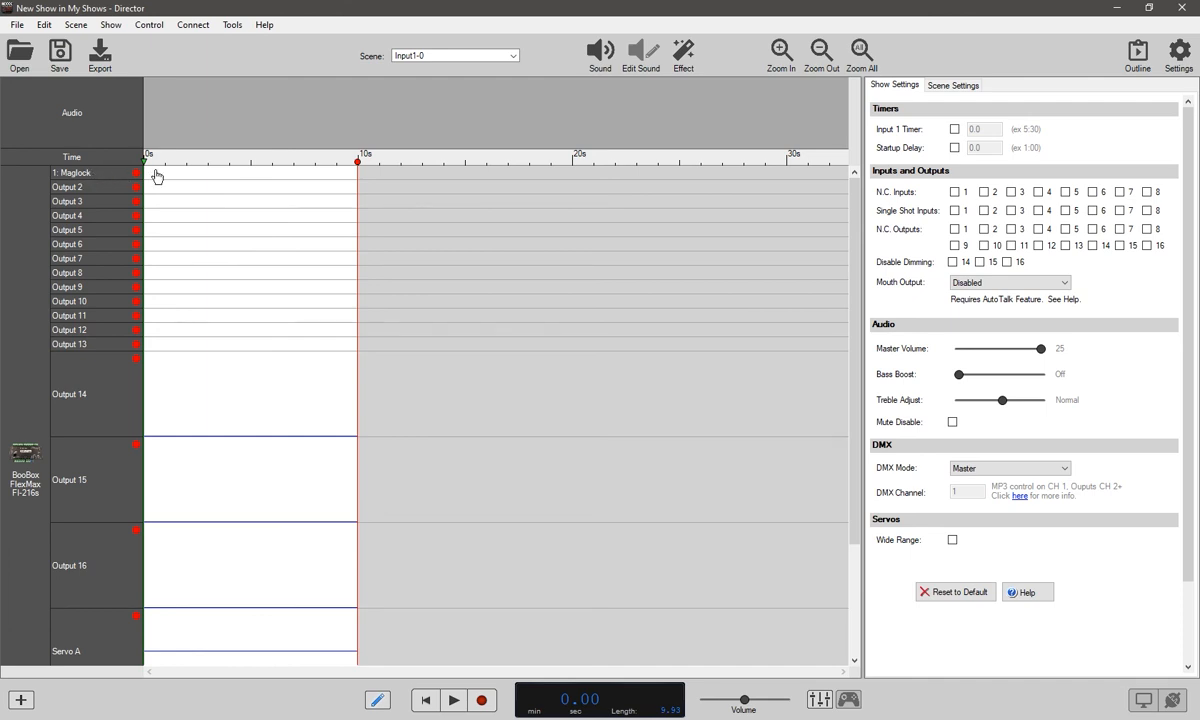
click(954, 229)
drag(187, 172, 143, 180)
Rename Output 2 as "LED" and make it a normally-closed output
right_click(101, 188)
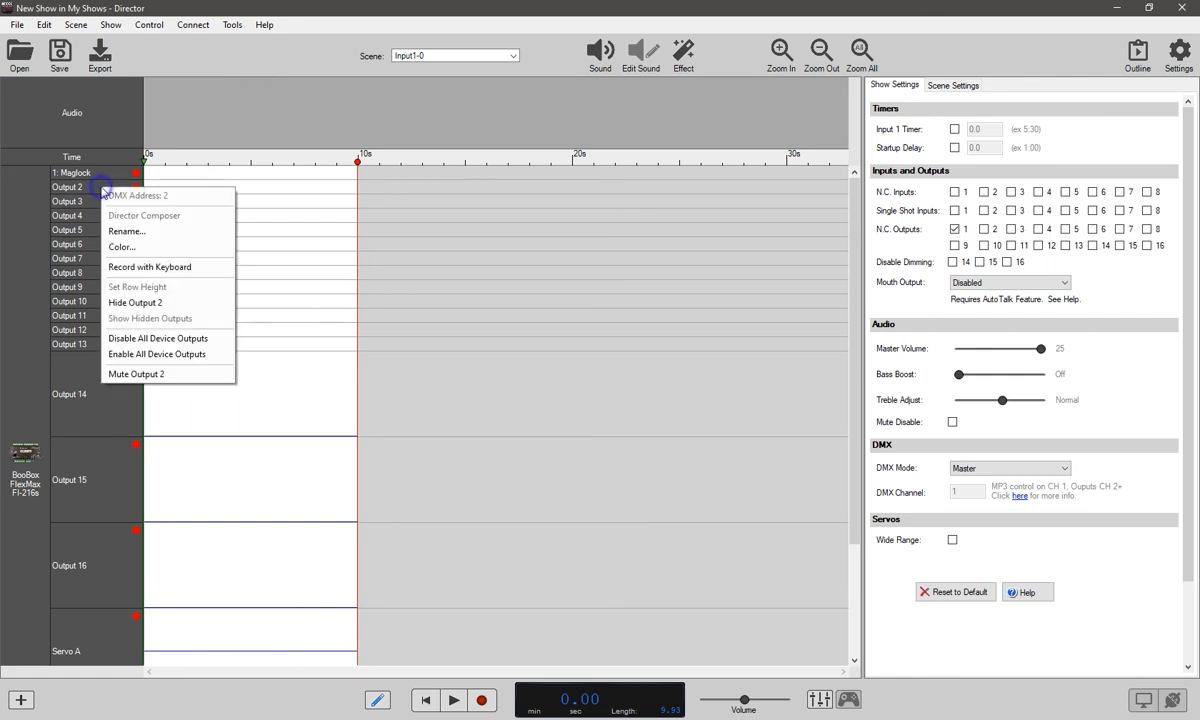
click(115, 231)
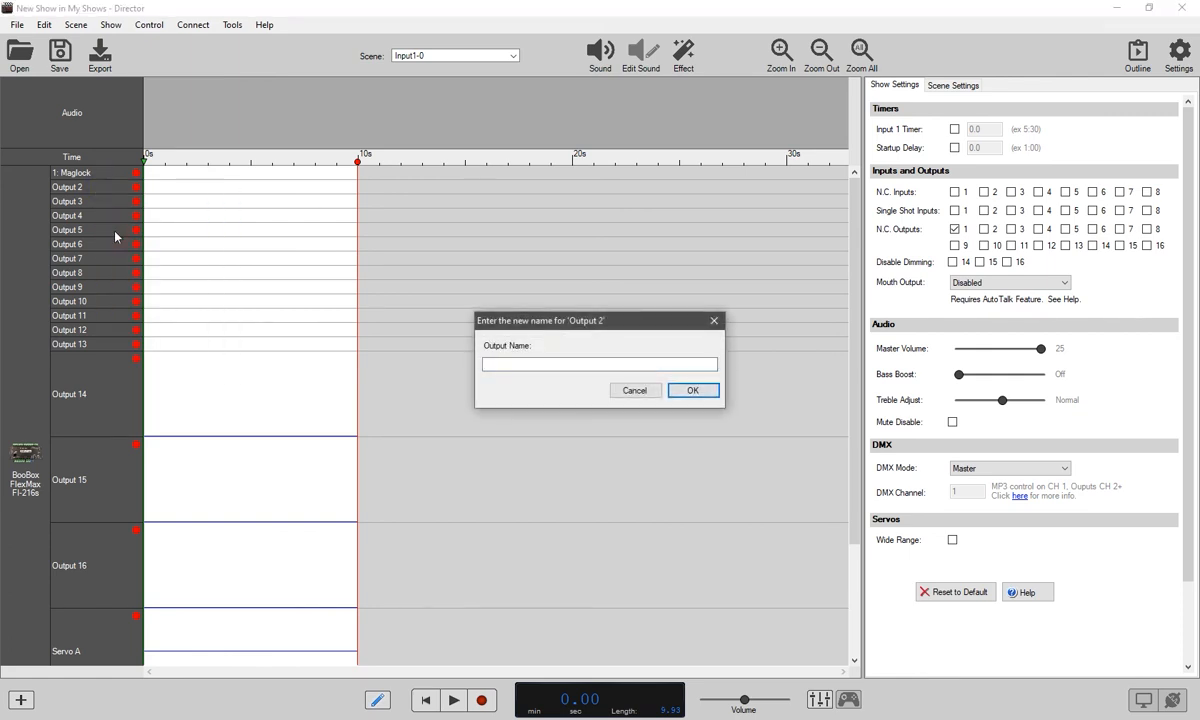
text(LED)
key(Return)
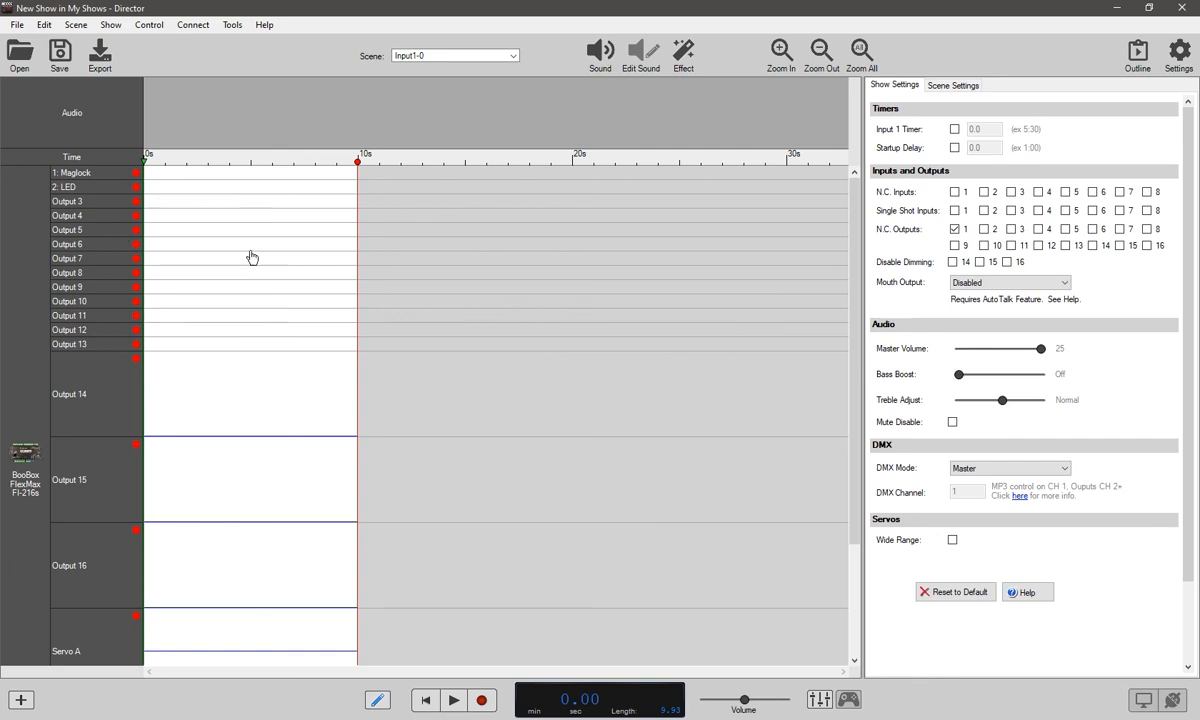
click(984, 230)
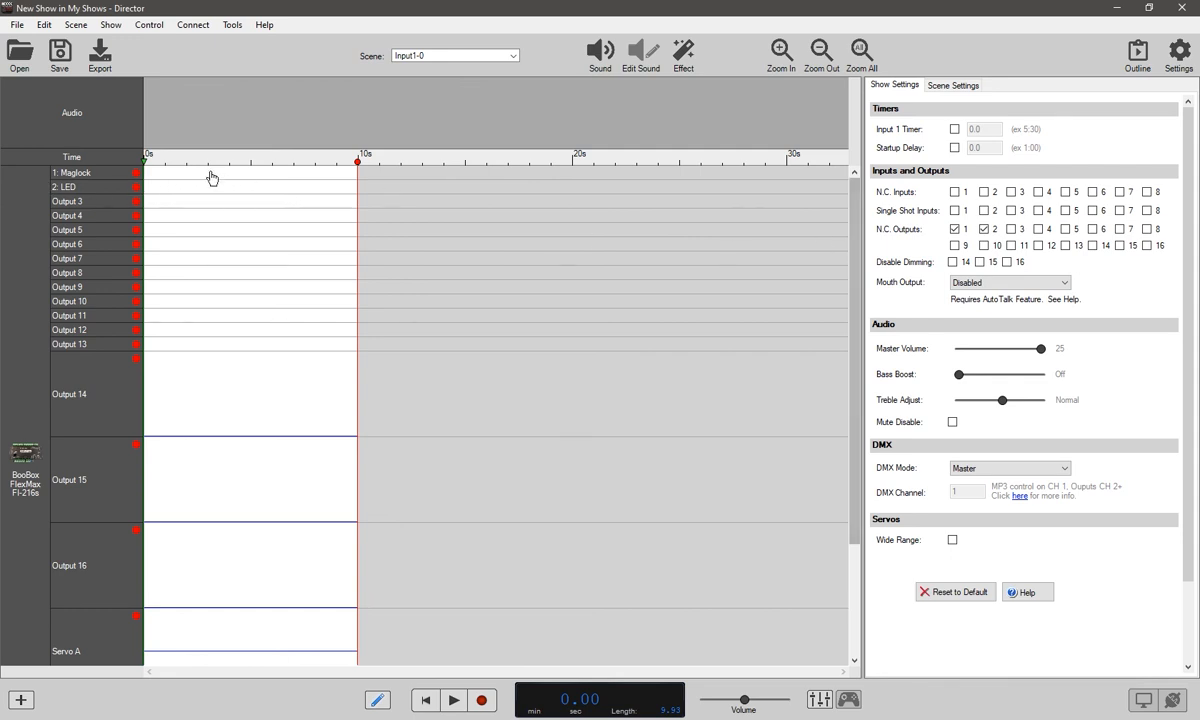
Clear the normally-closed settings of outputs 1 and 2, and extend the empty Ambient-0 scene to about 10 seconds
click(955, 230)
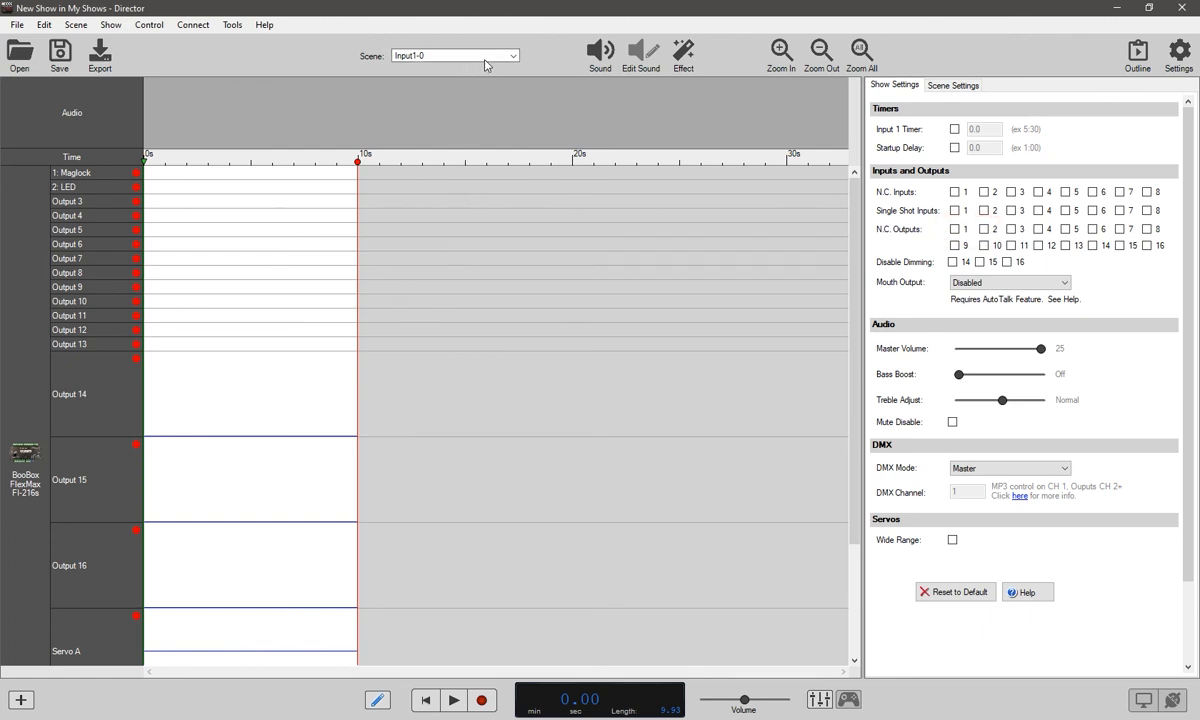
click(514, 57)
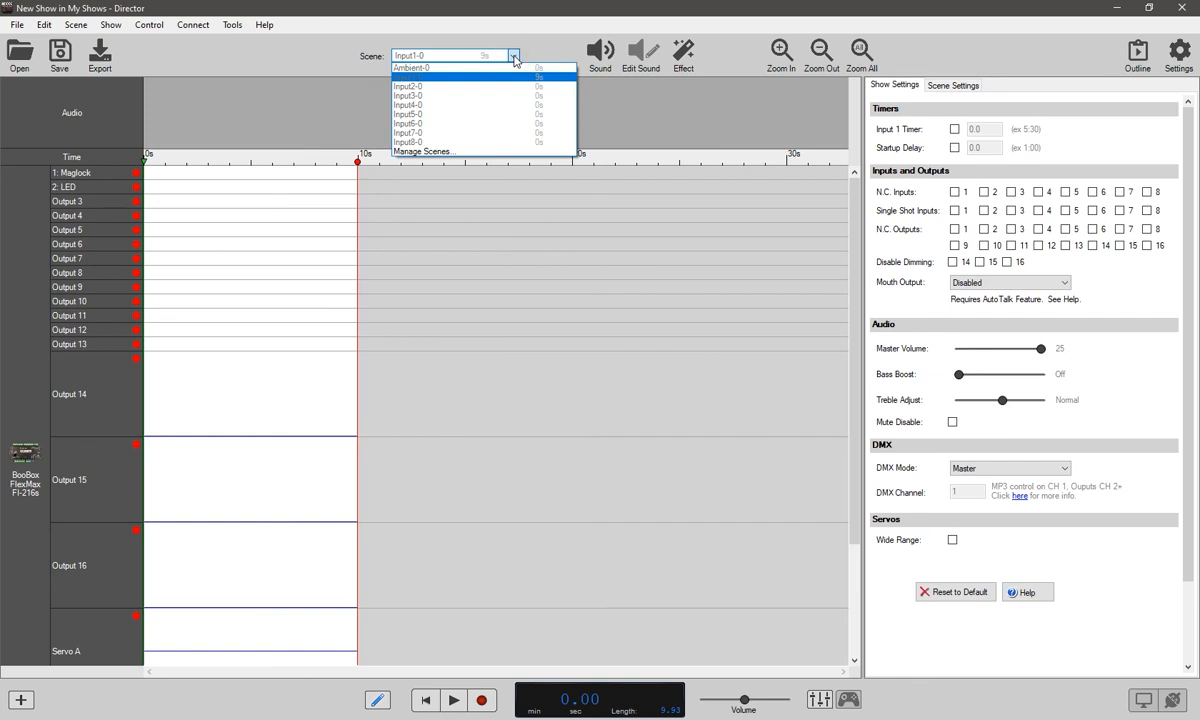
click(436, 68)
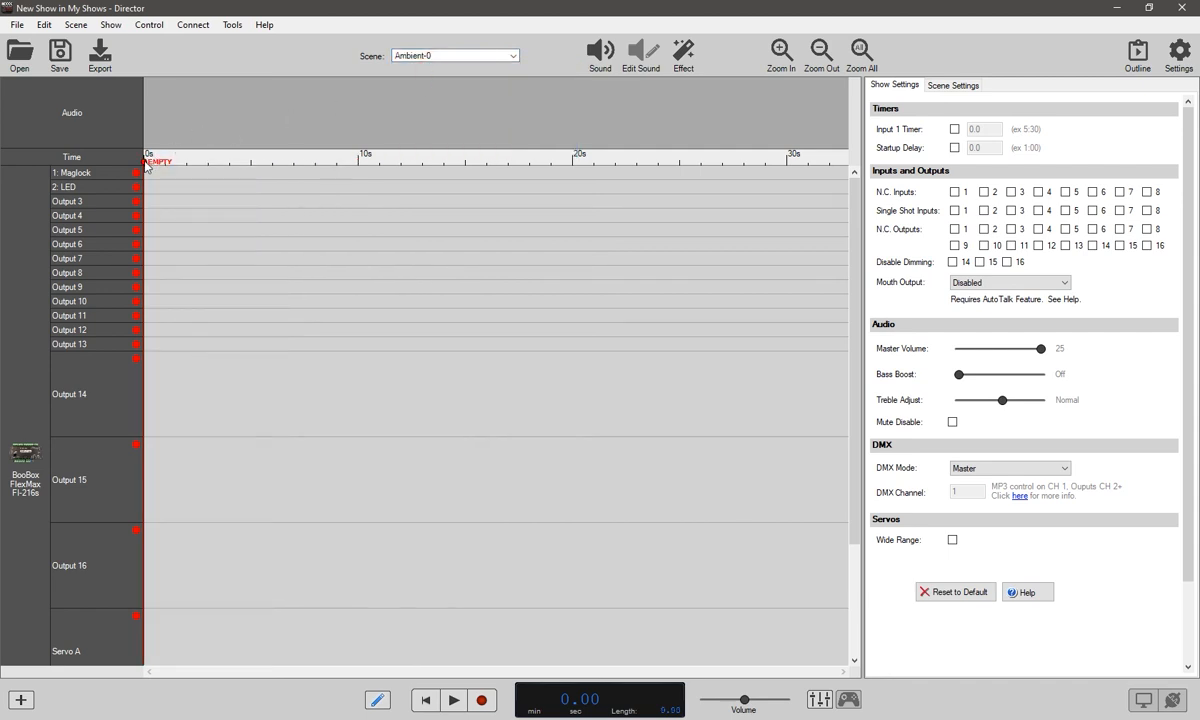
drag(146, 166, 361, 178)
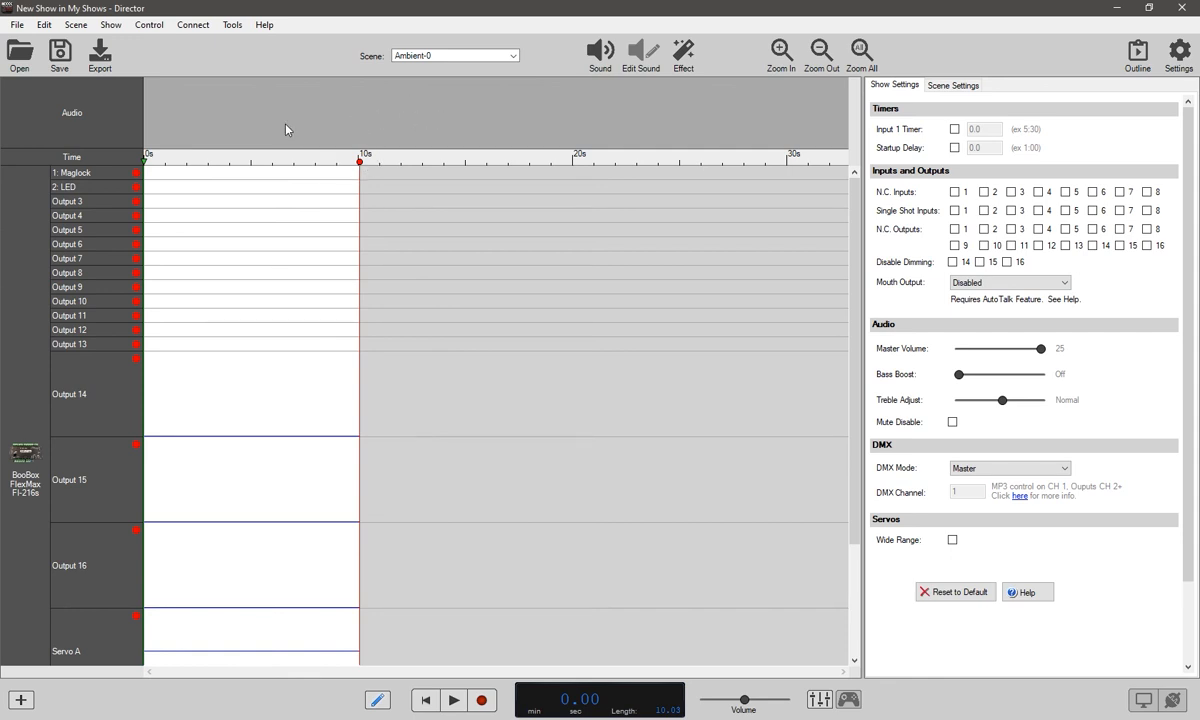
Review the list of scenes available in the show and keep Ambient-0 selected
click(410, 56)
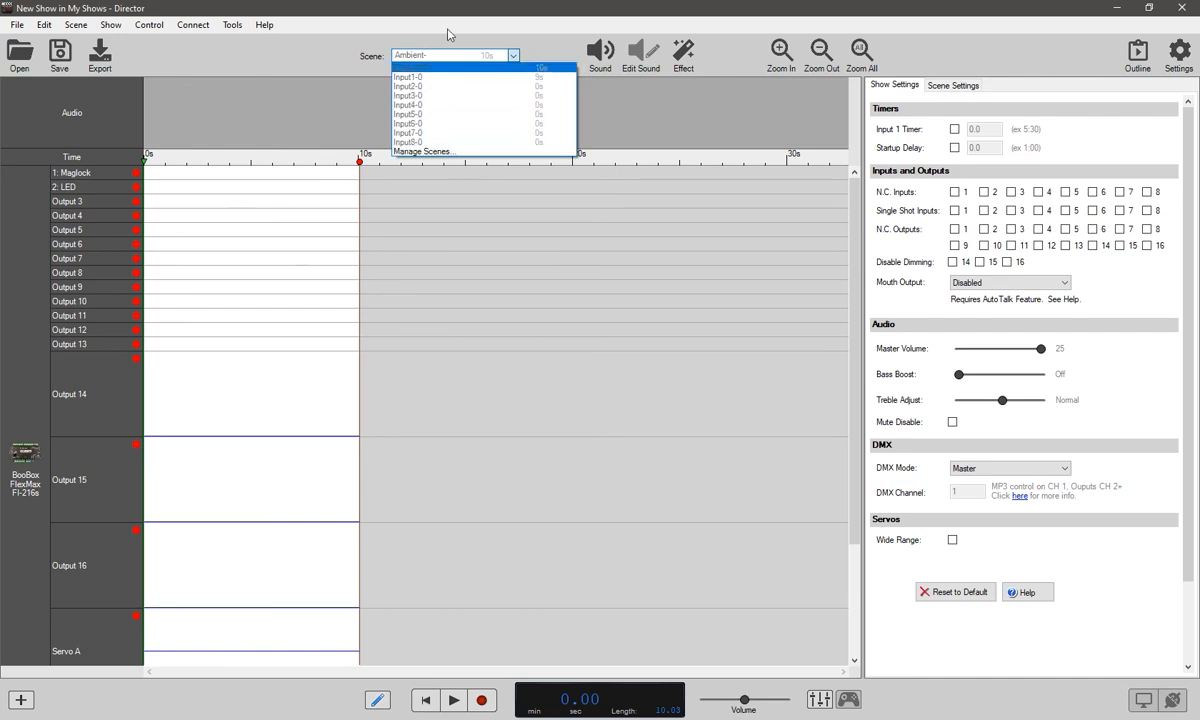
click(422, 19)
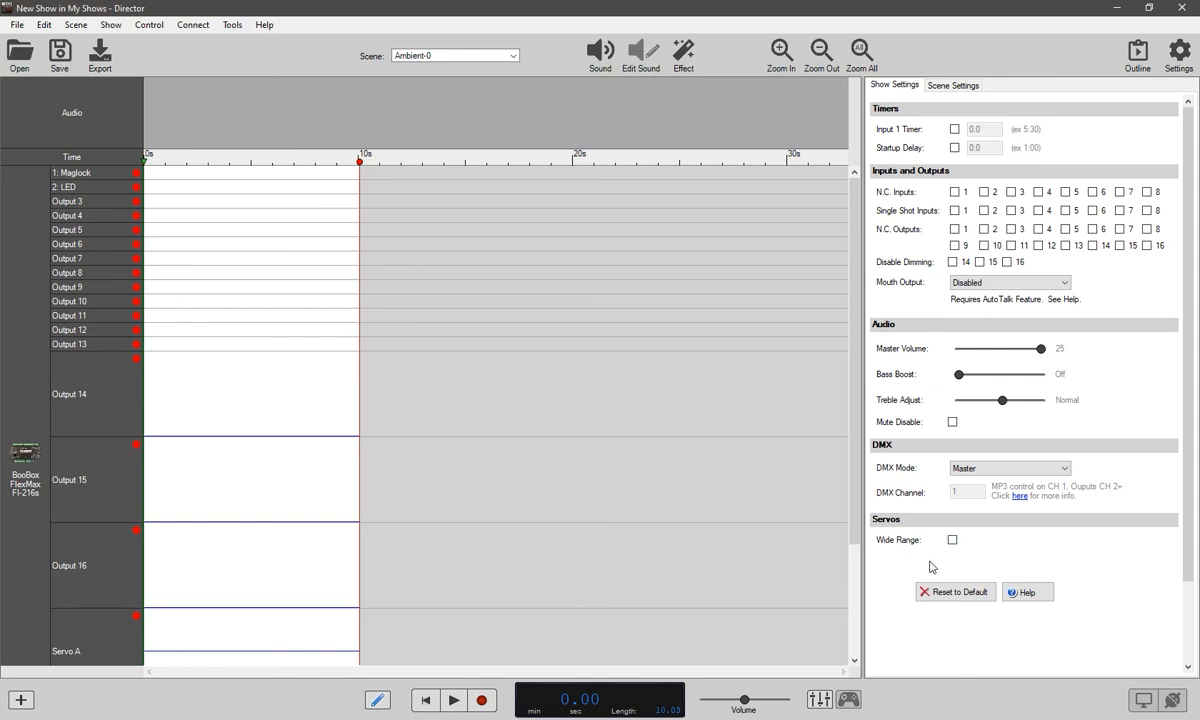
Turn the servos' Wide Range option on and back off, and look at the Ambient-0 scene settings before returning to the show settings
click(953, 541)
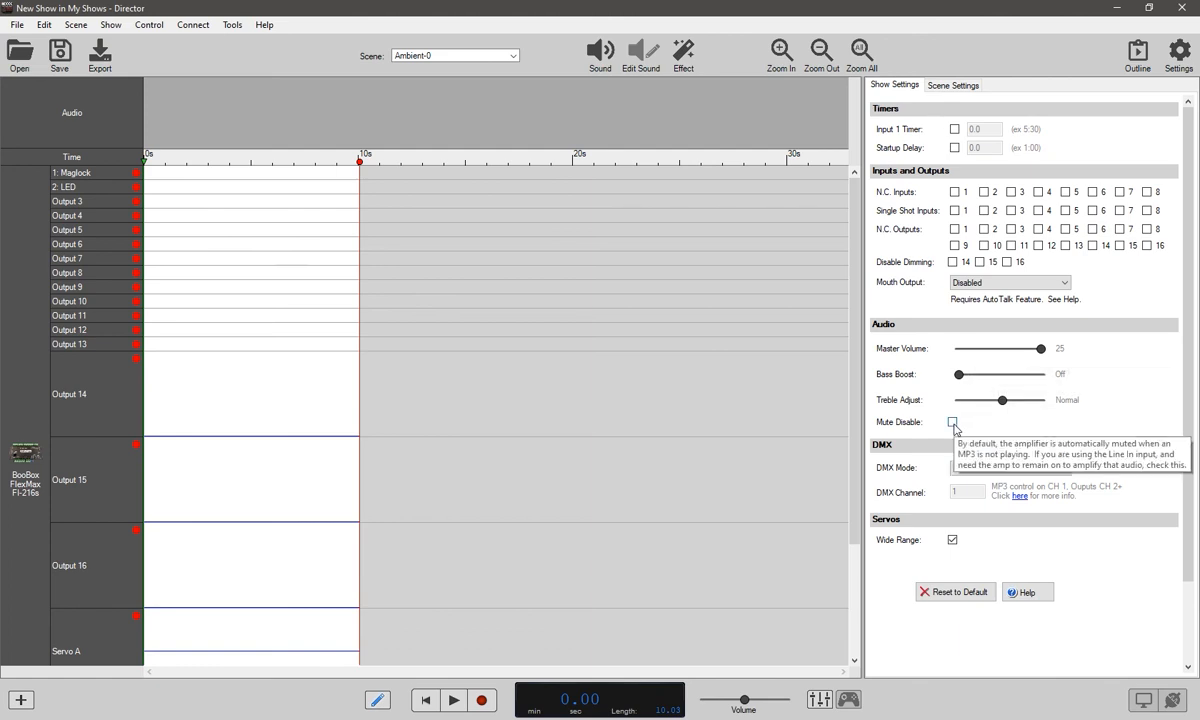
click(953, 540)
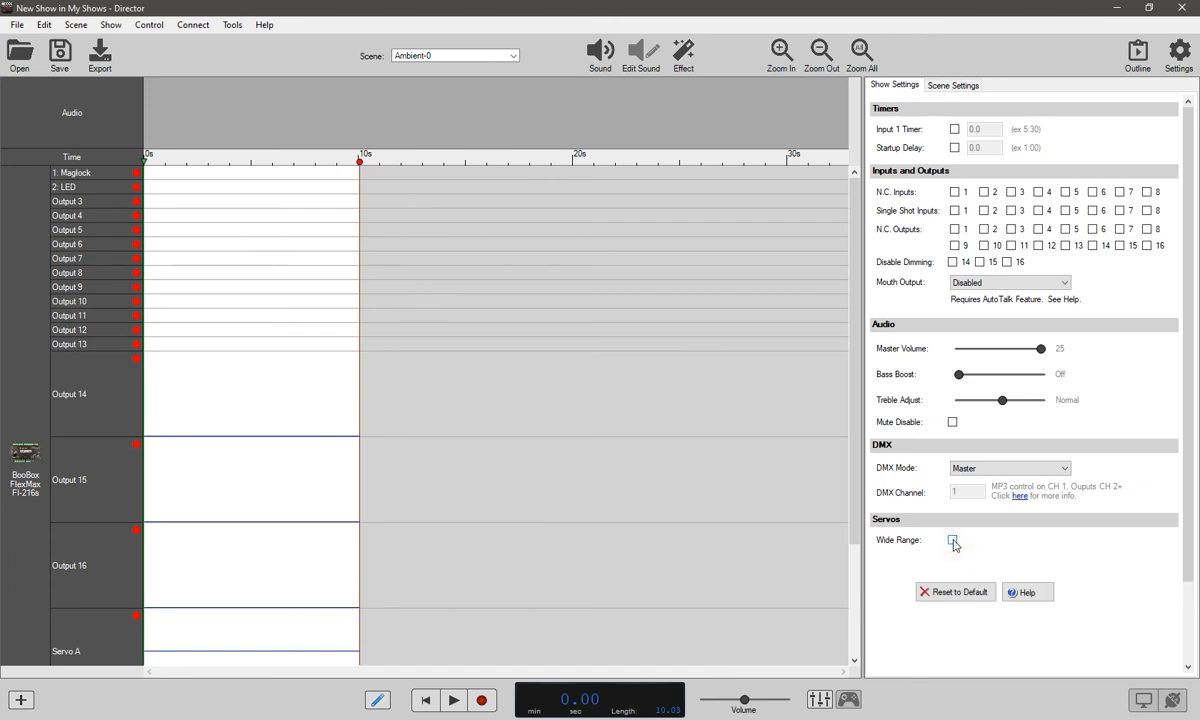
click(958, 86)
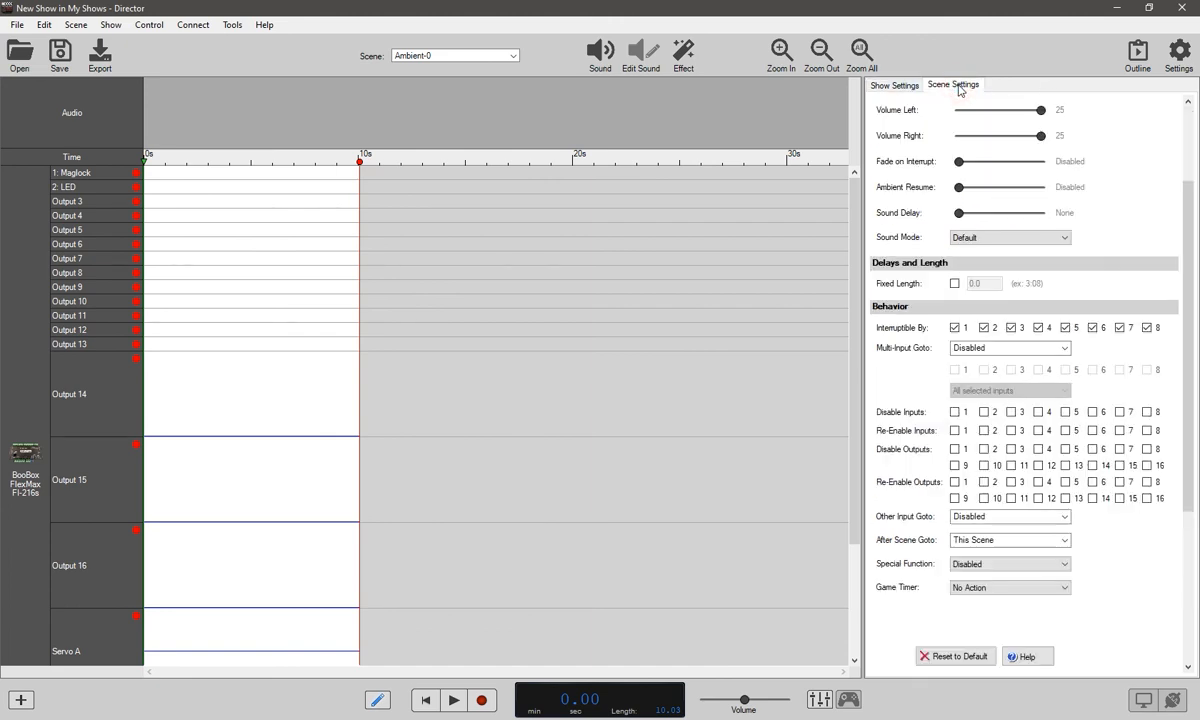
click(893, 86)
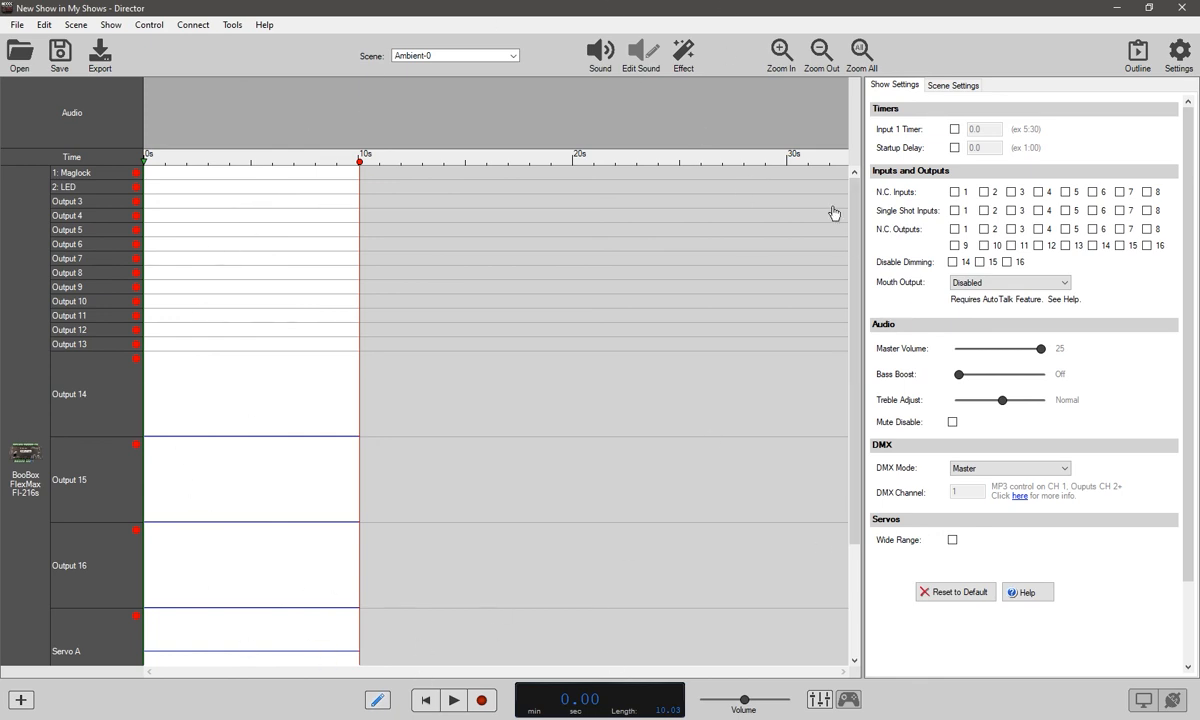
Compare the scene settings of Ambient-0 with those of Input1-0, and return to the Ambient-0 scene
click(955, 87)
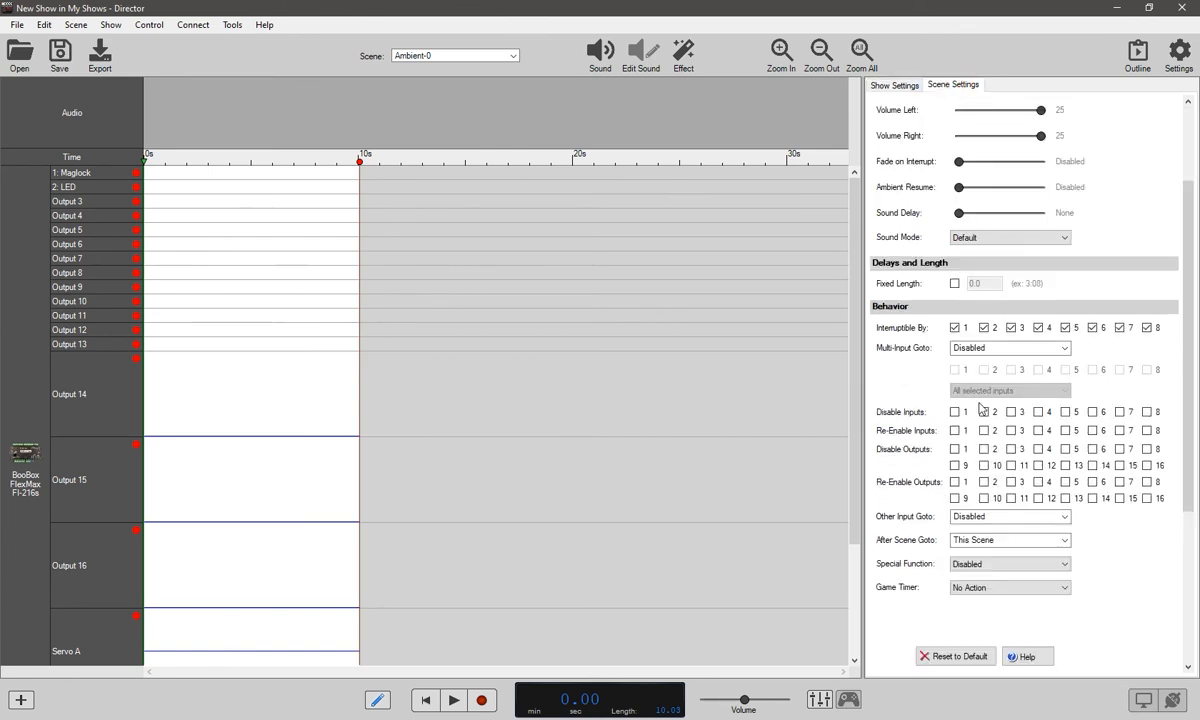
click(510, 55)
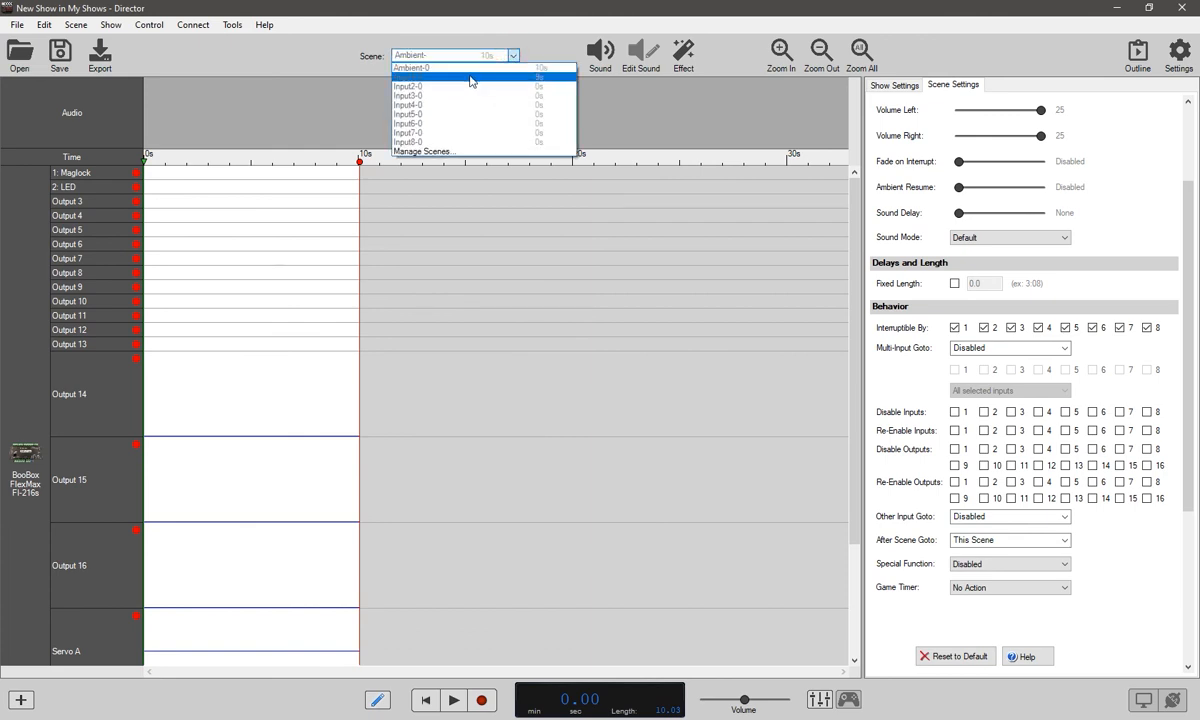
click(474, 78)
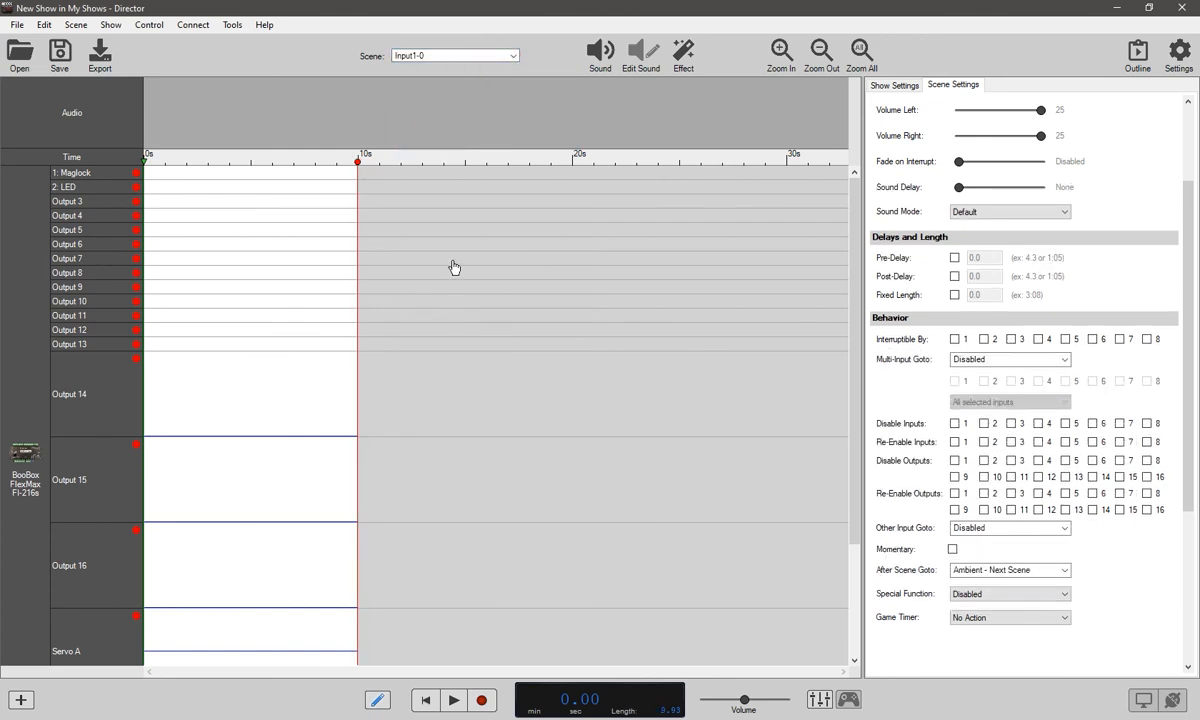
click(487, 57)
click(492, 70)
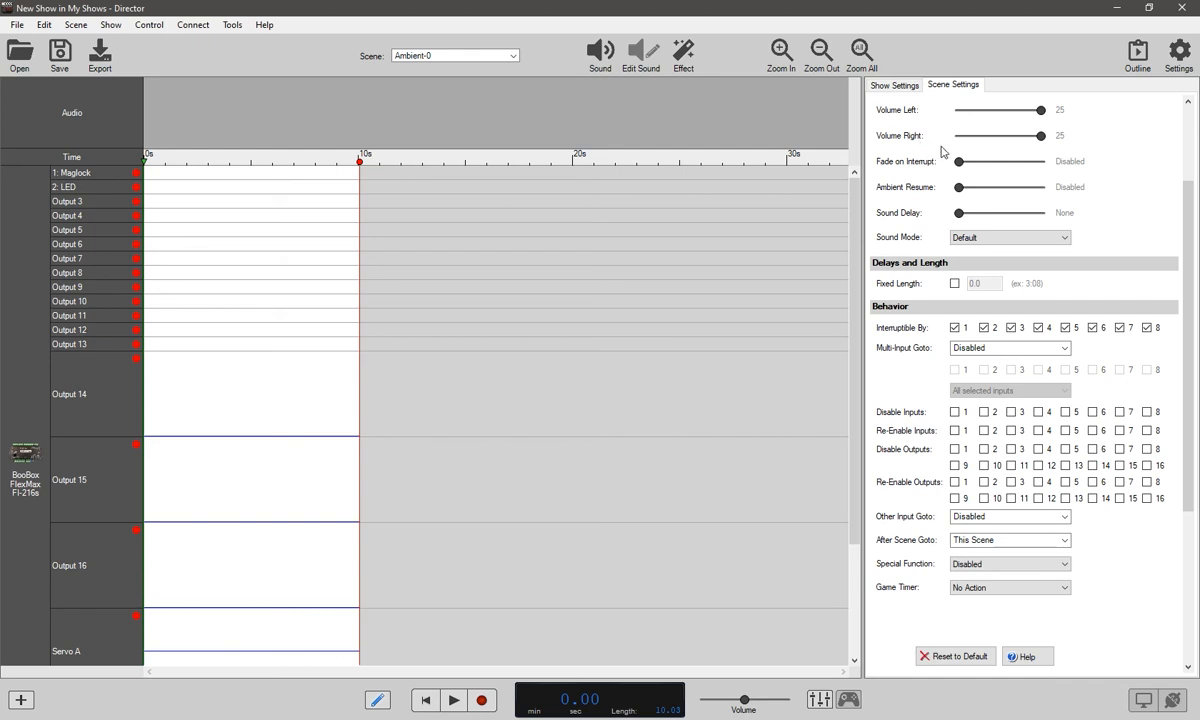
Try a Fade on Interrupt of 3 seconds for Ambient-0 and set it back to Disabled
mouse_move(960, 167)
drag(964, 169, 902, 157)
drag(958, 162, 989, 172)
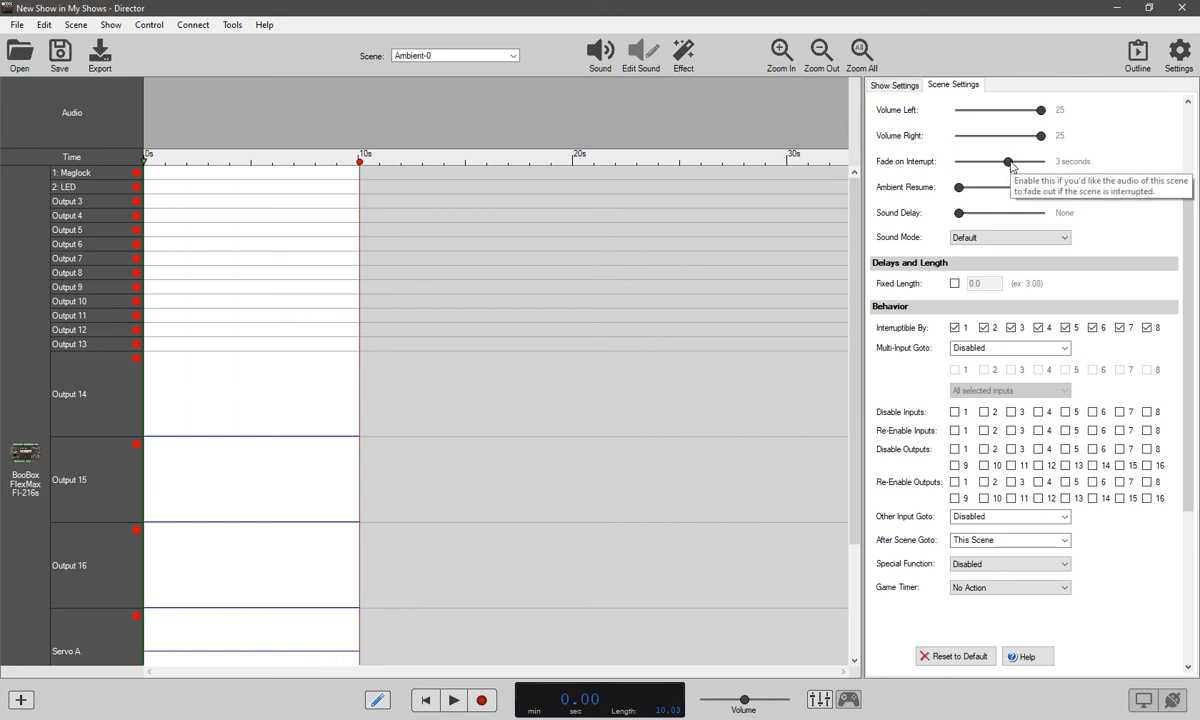
click(945, 162)
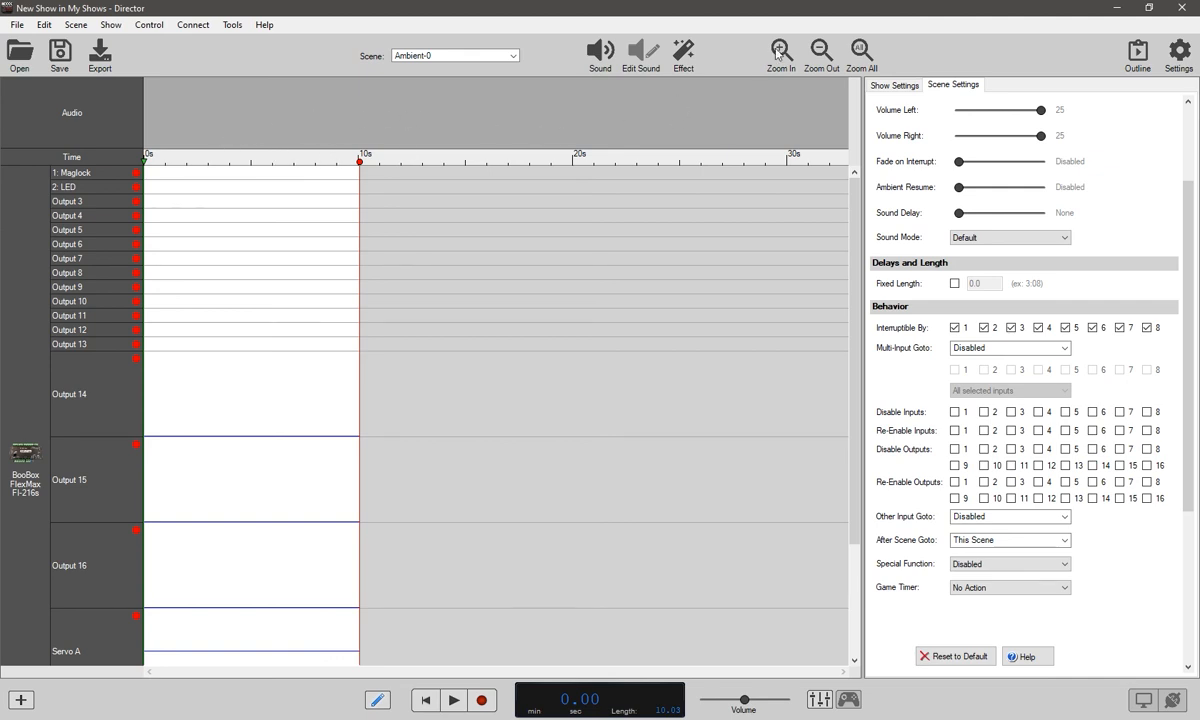
Extend the Ambient-0 scene to about 2 minutes on the timeline
click(779, 52)
click(779, 52)
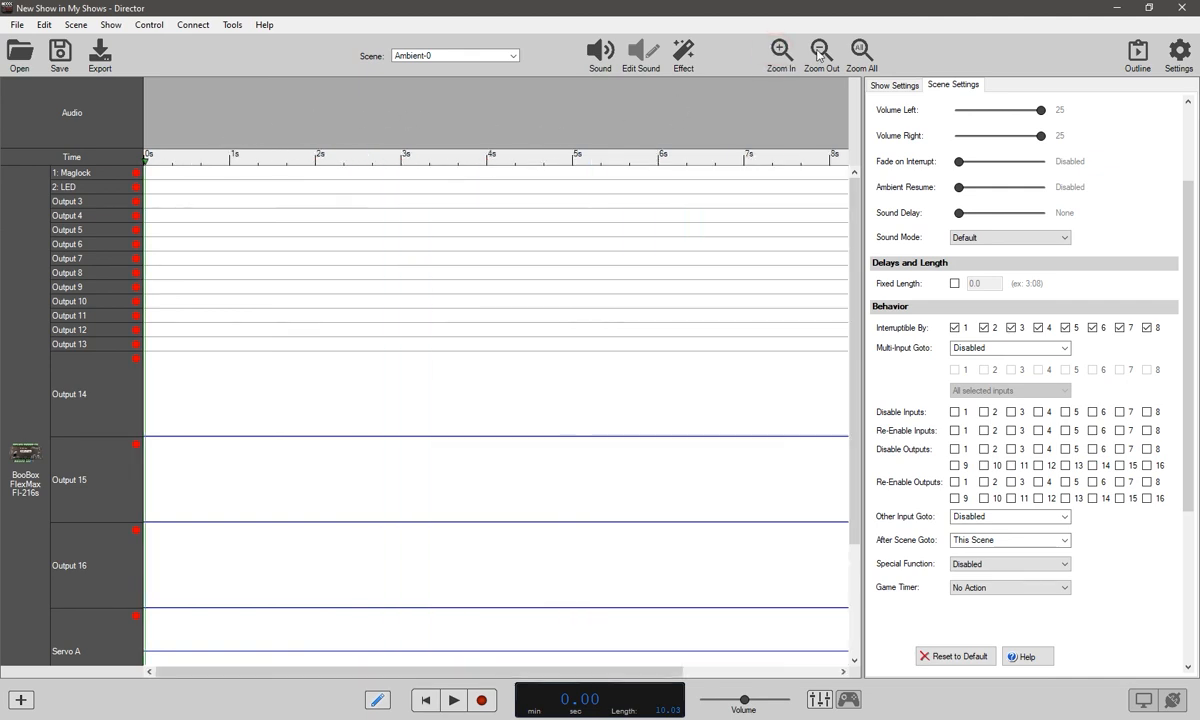
click(820, 52)
click(820, 52)
click(820, 52)
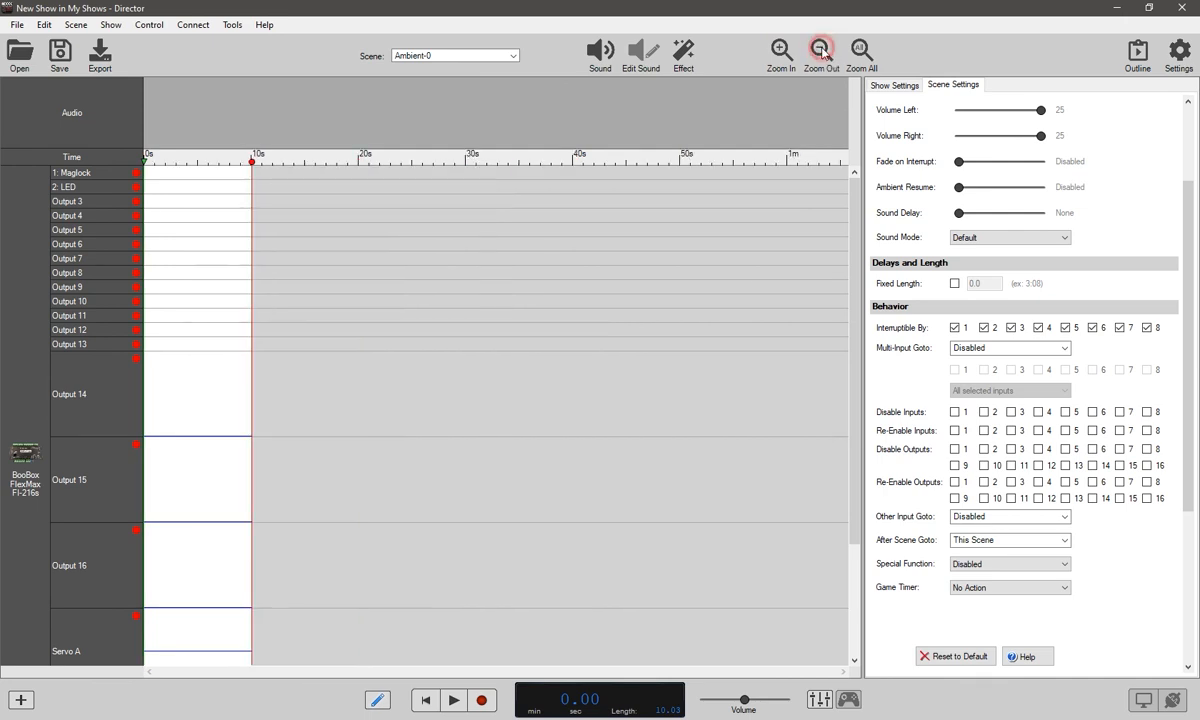
click(820, 52)
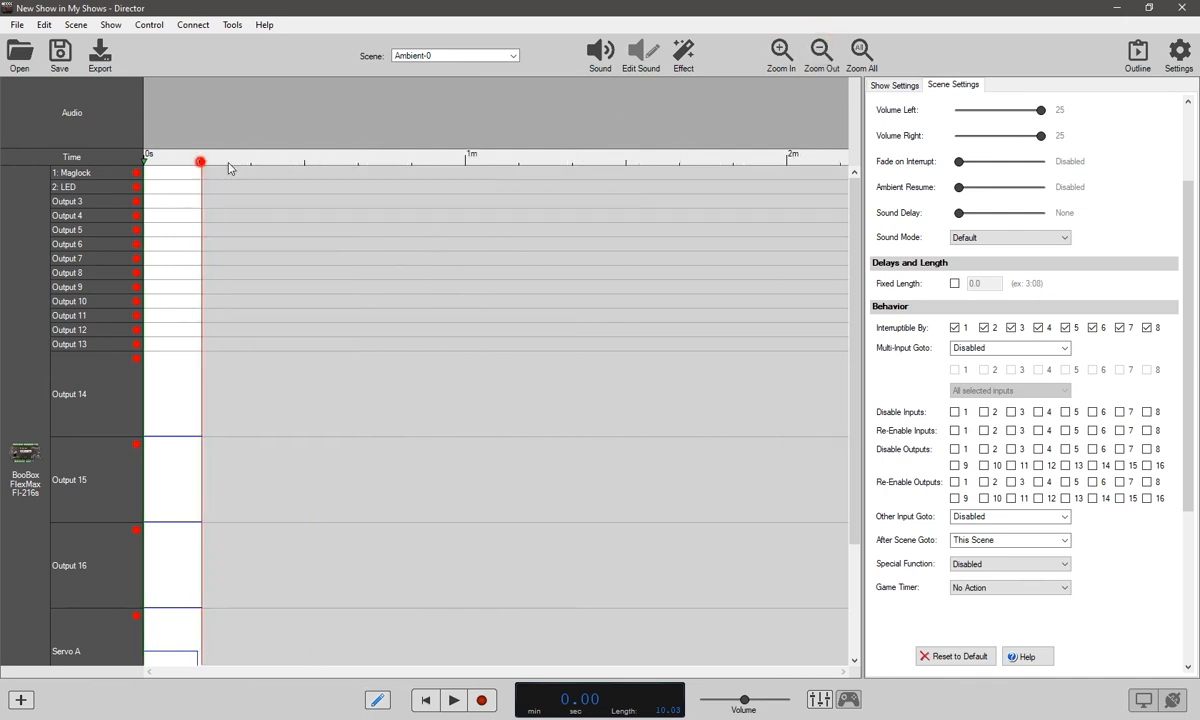
drag(201, 163, 787, 170)
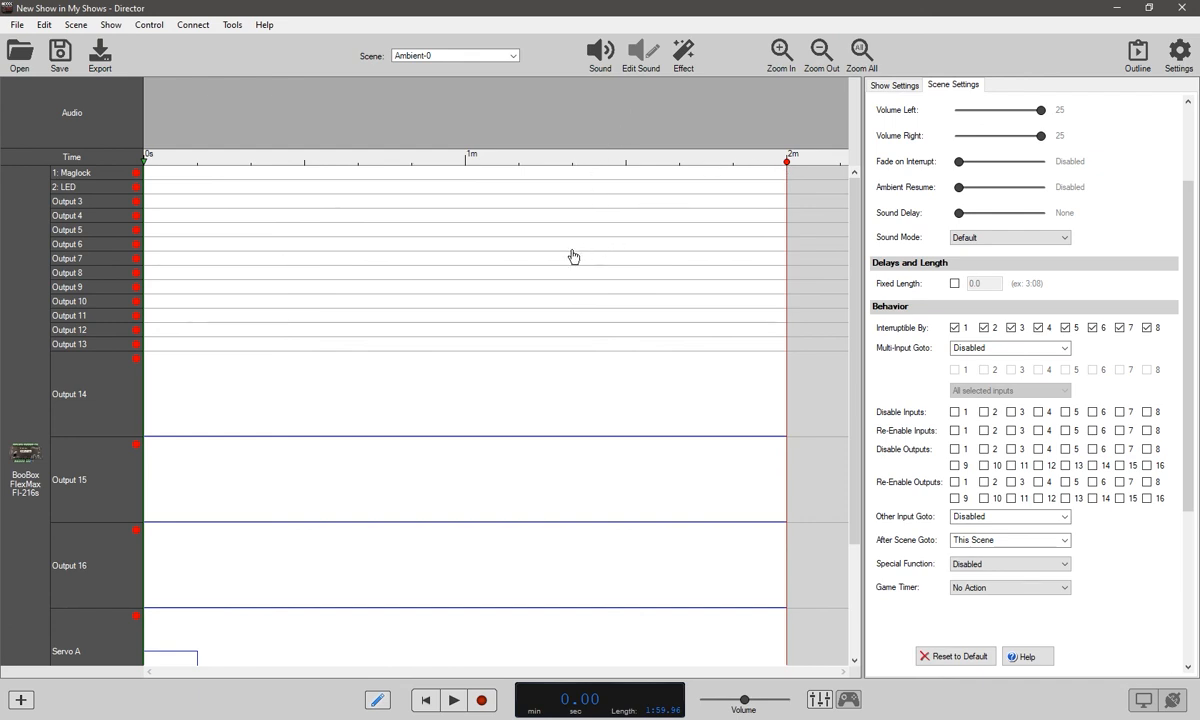
Examine the Ambient-0 timeline at different zoom levels and fit the entire scene in view
scroll(572, 255, down, 5)
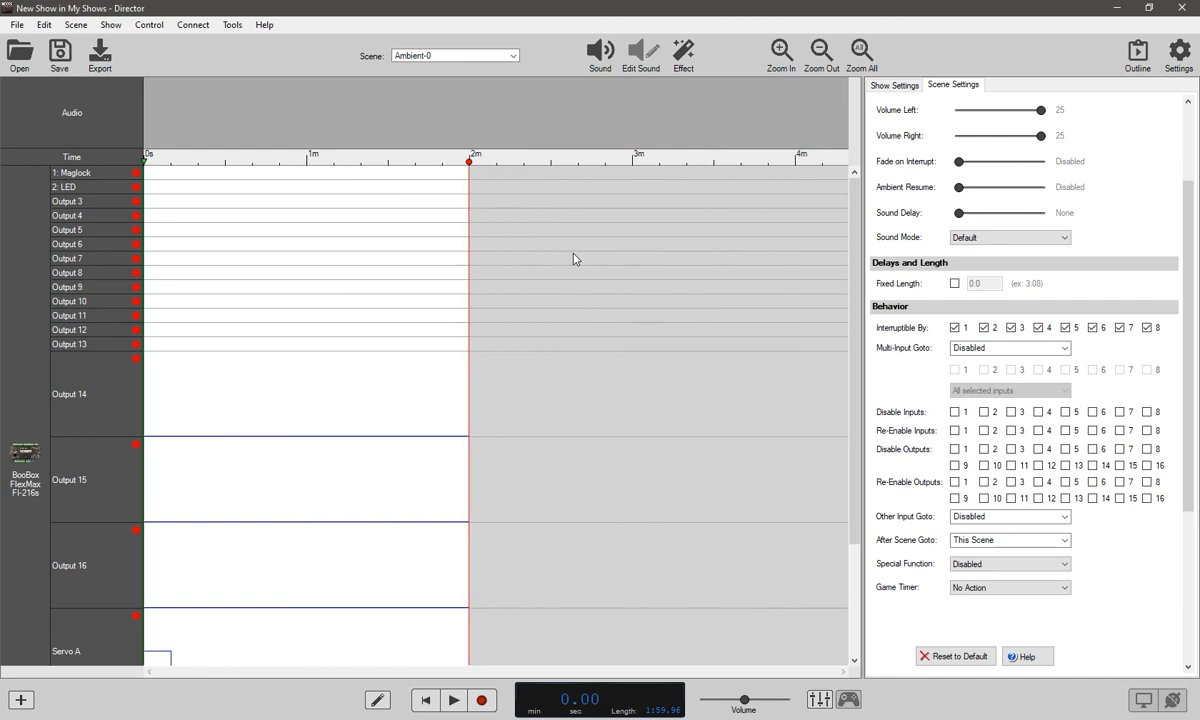
scroll(573, 259, up, 4)
scroll(573, 259, down, 5)
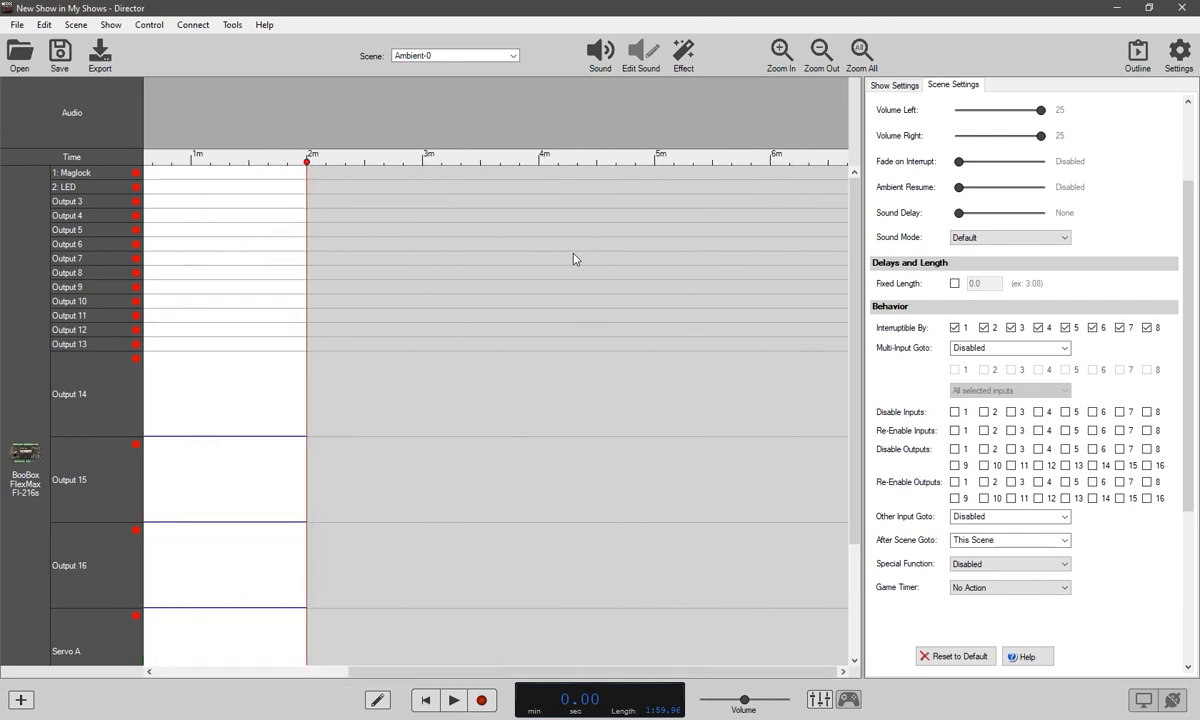
scroll(618, 414, up, 2)
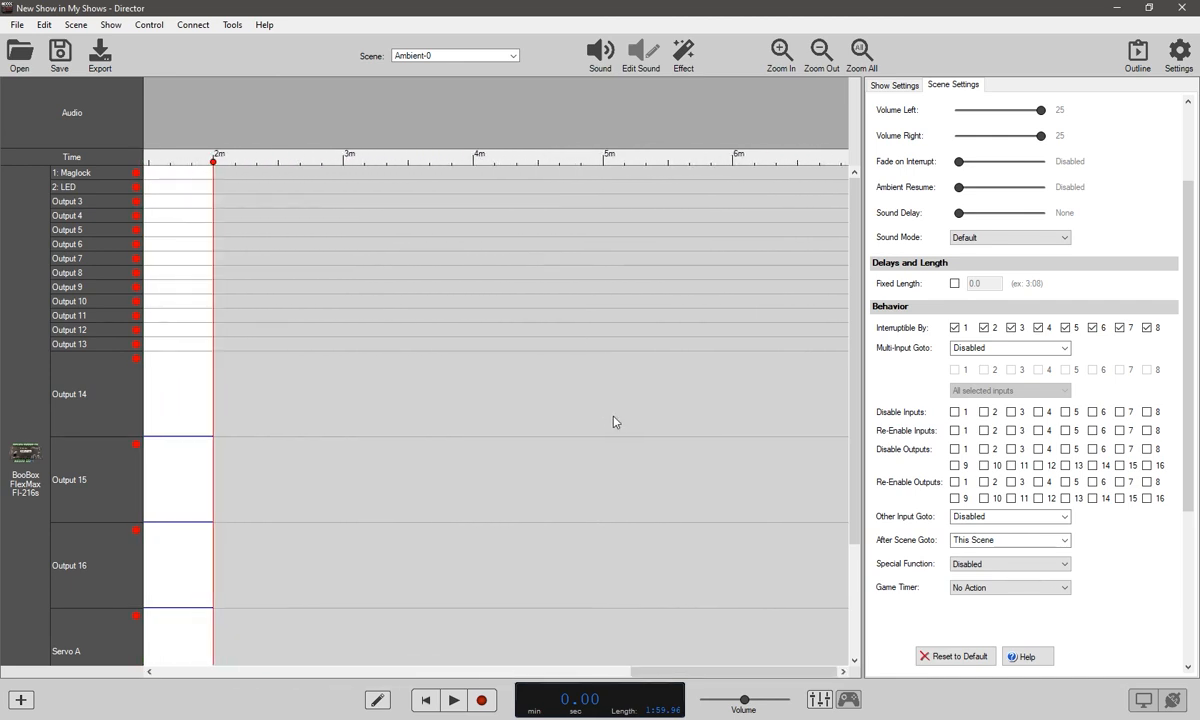
click(779, 52)
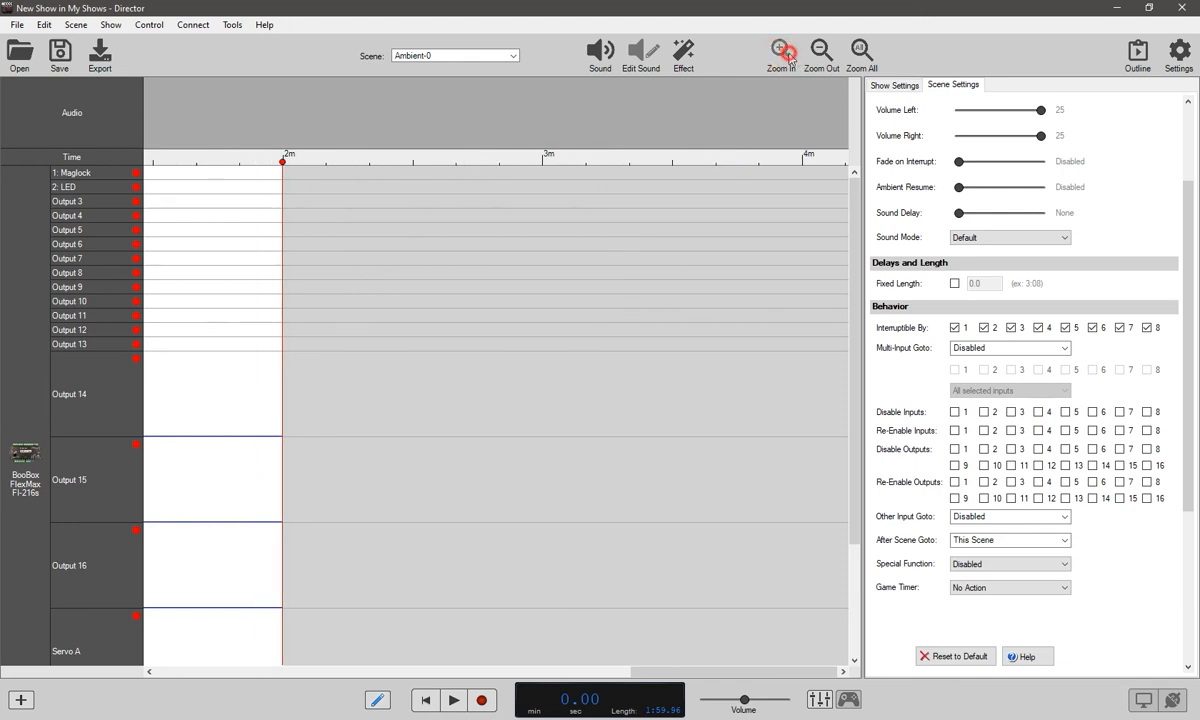
click(780, 52)
click(821, 52)
click(859, 50)
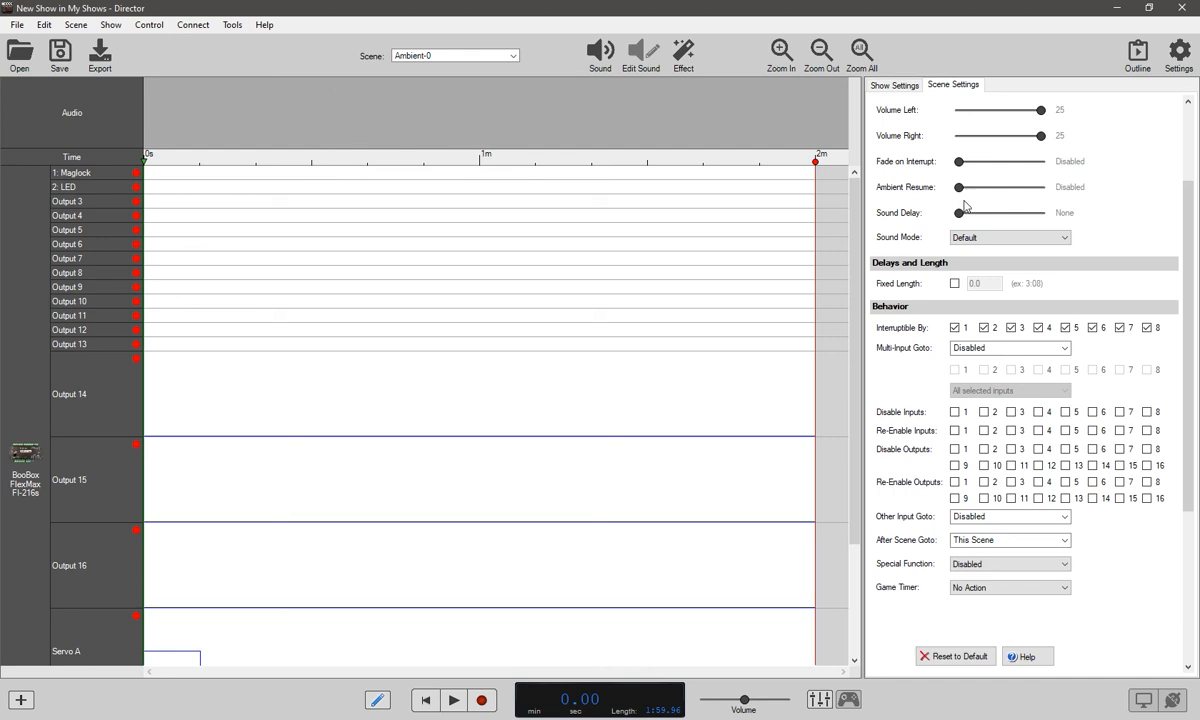
Try the Ambient Resume and Sound Delay sliders, leaving both off, and read the Sound Mode explanations in the scene settings help
drag(962, 188, 928, 184)
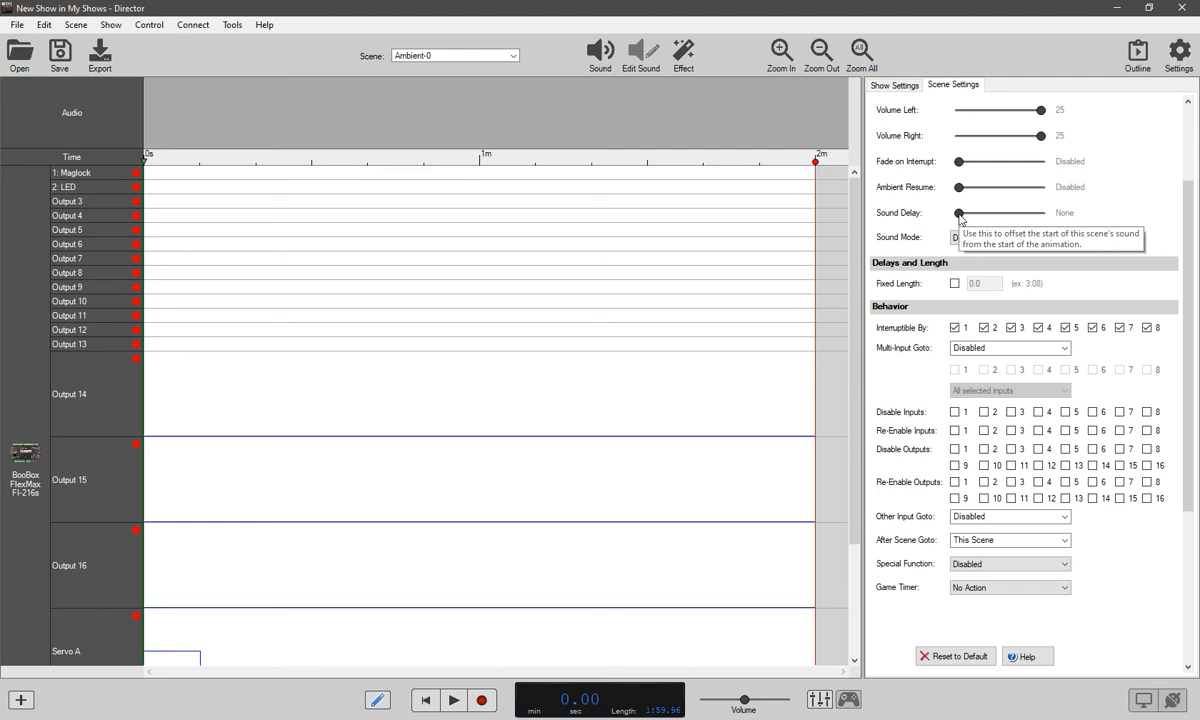
drag(958, 215, 931, 221)
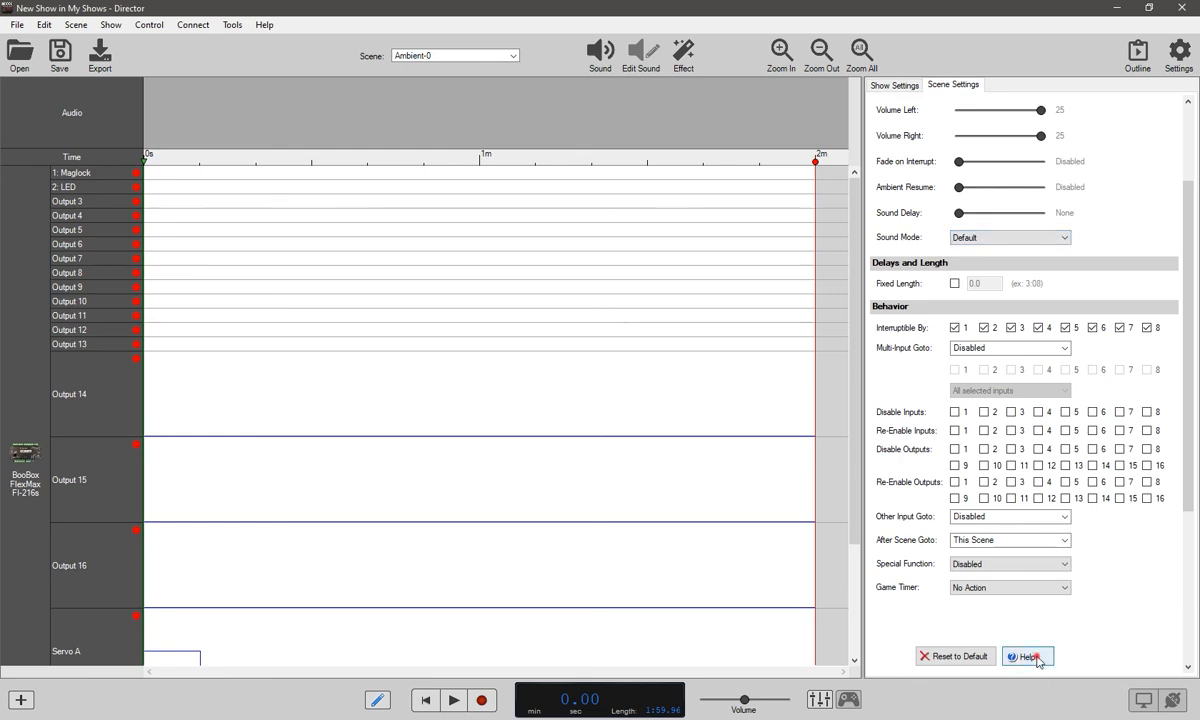
scroll(1038, 660, down, 1)
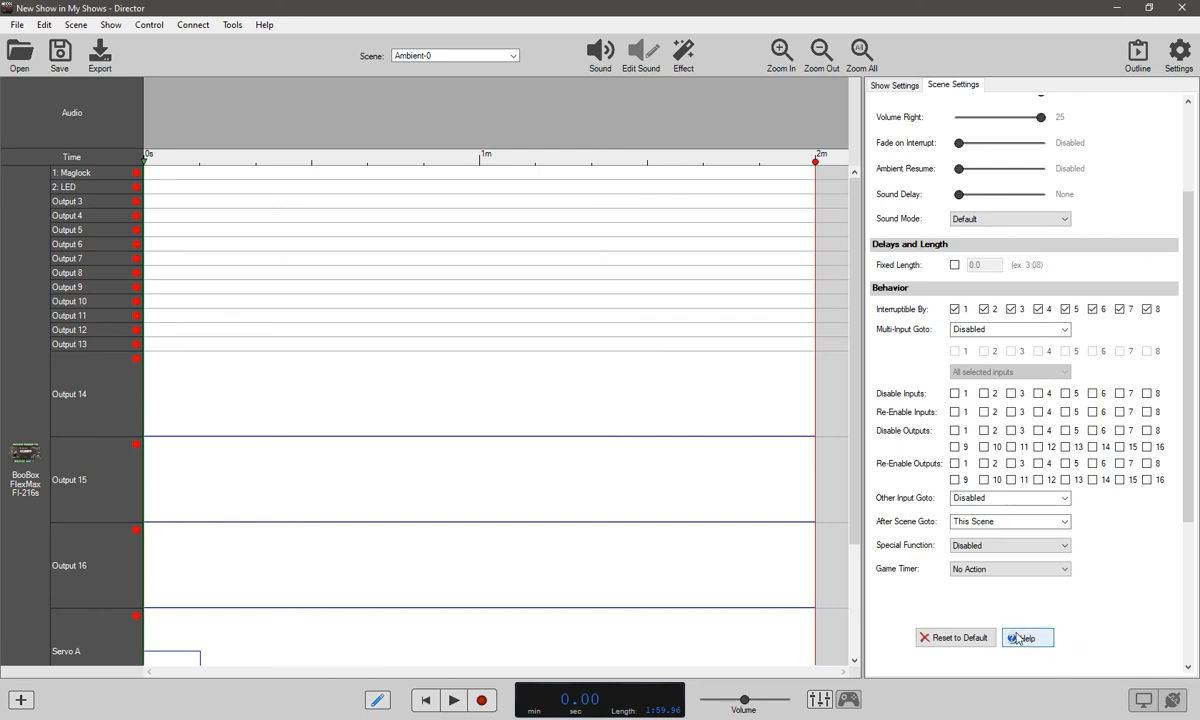
click(1018, 638)
scroll(493, 333, down, 3)
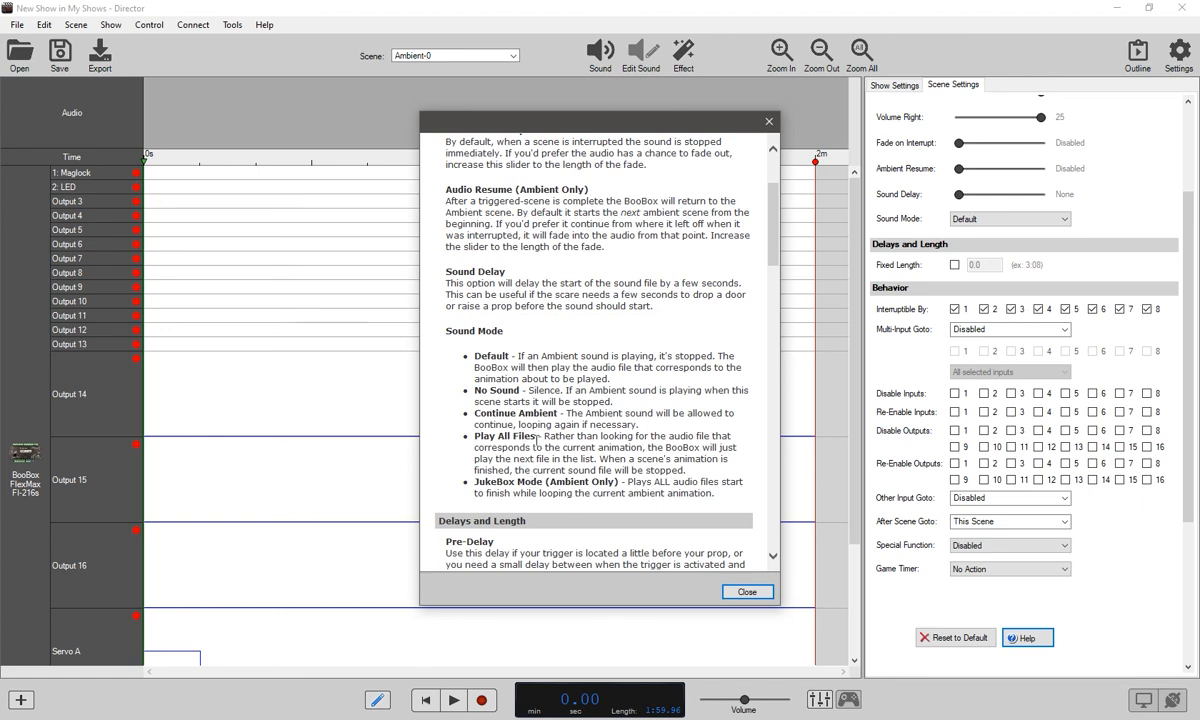
click(747, 591)
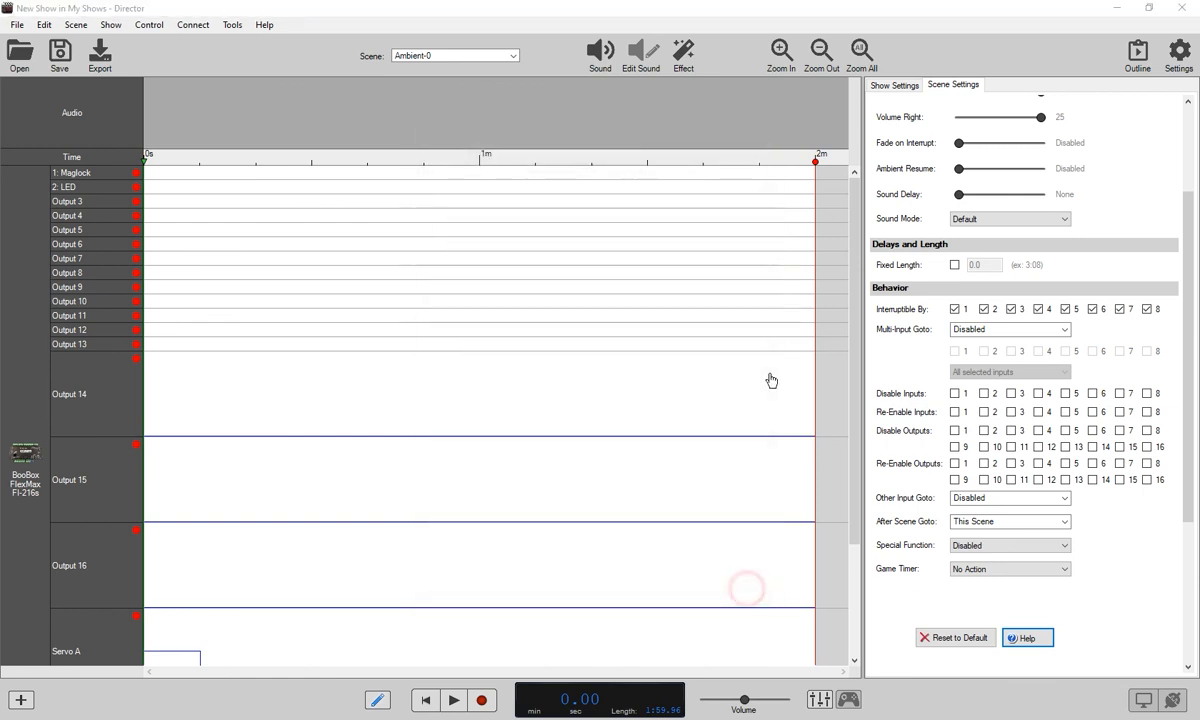
Turn the Ambient-0 scene's Fixed Length option on and back off
click(955, 266)
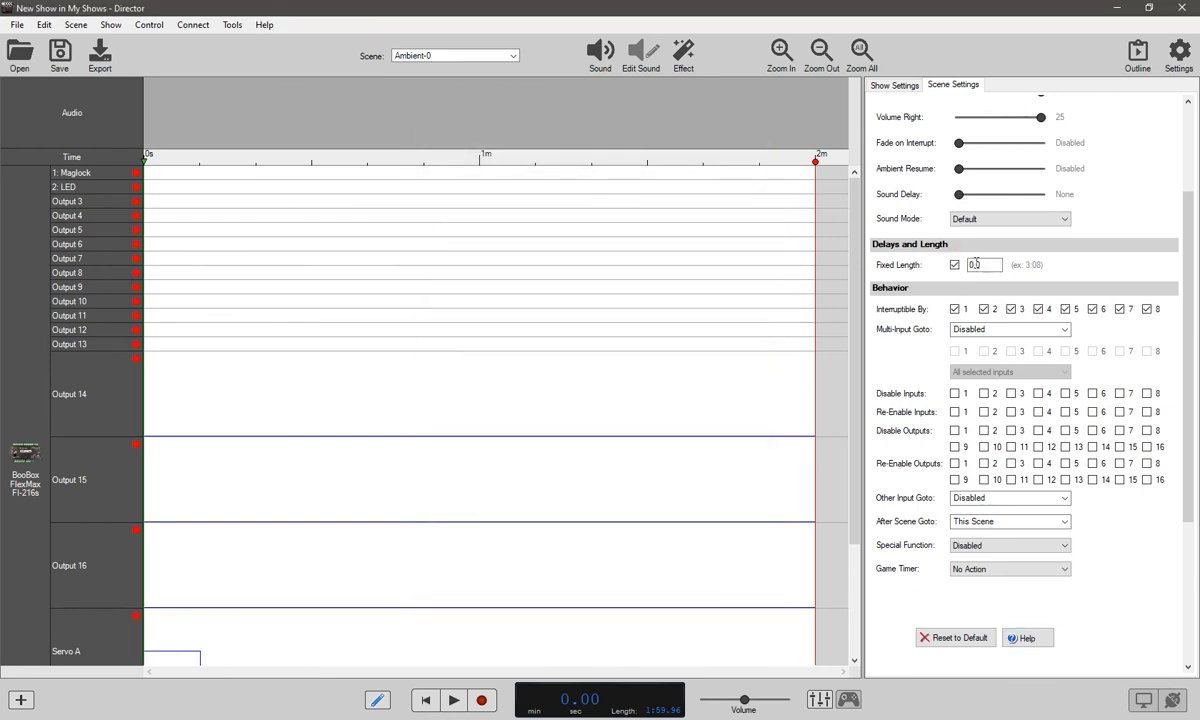
click(955, 266)
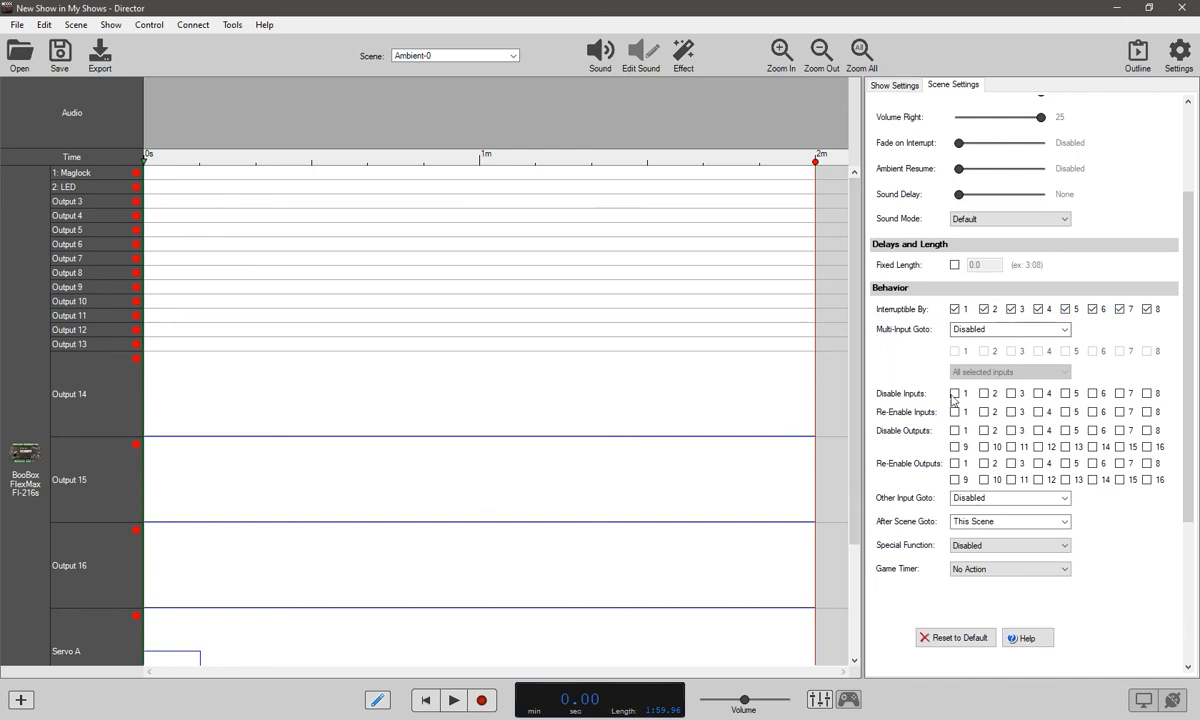
Make the Ambient-0 scene interruptible by input 1 only, clearing inputs 2 to 8
click(955, 309)
click(984, 309)
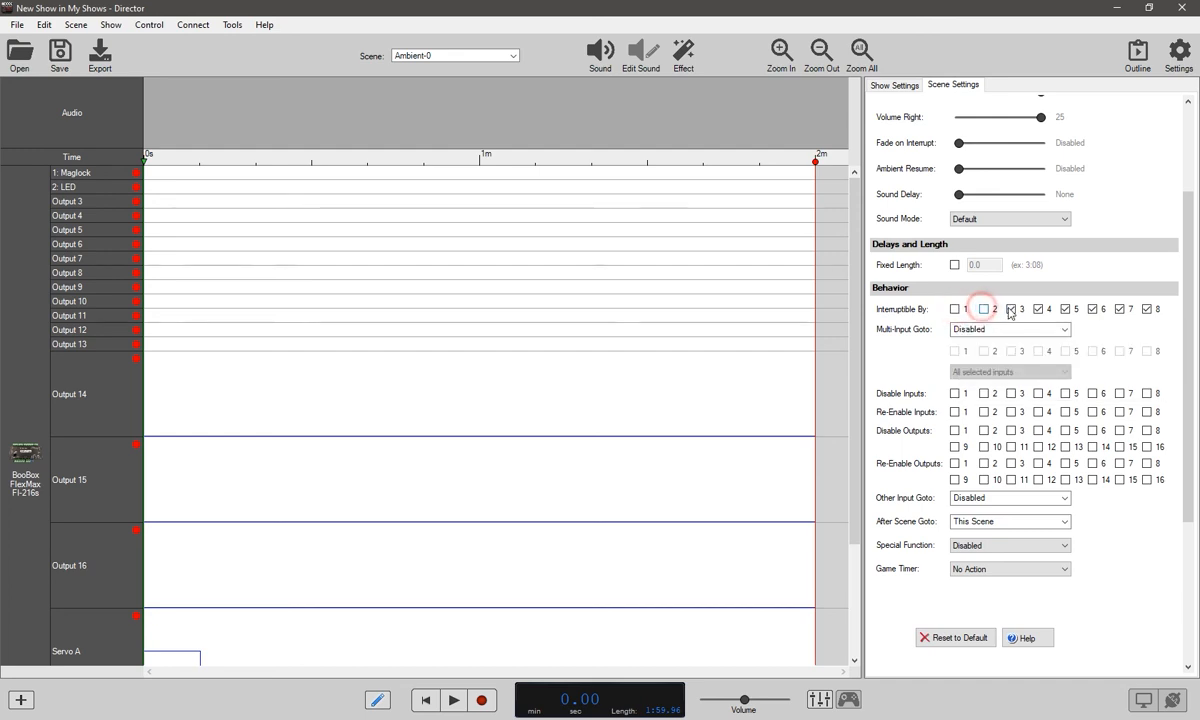
click(1012, 309)
click(1040, 309)
click(1066, 309)
click(1093, 309)
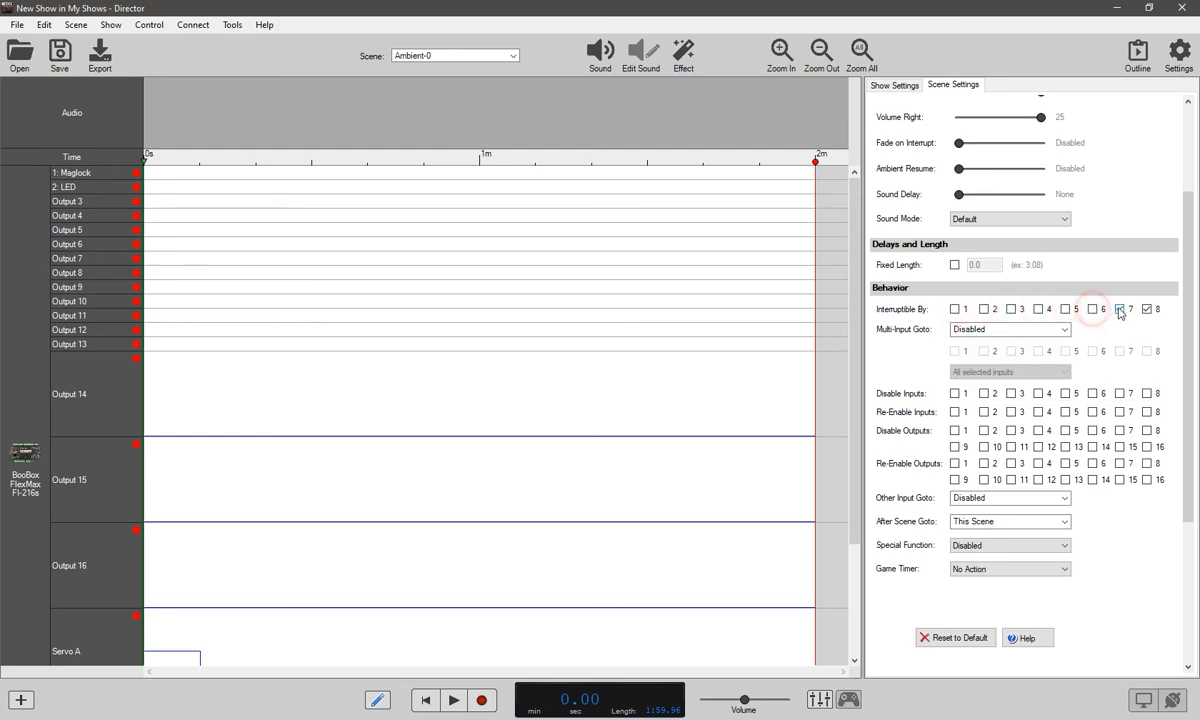
click(1120, 309)
click(1147, 309)
click(956, 309)
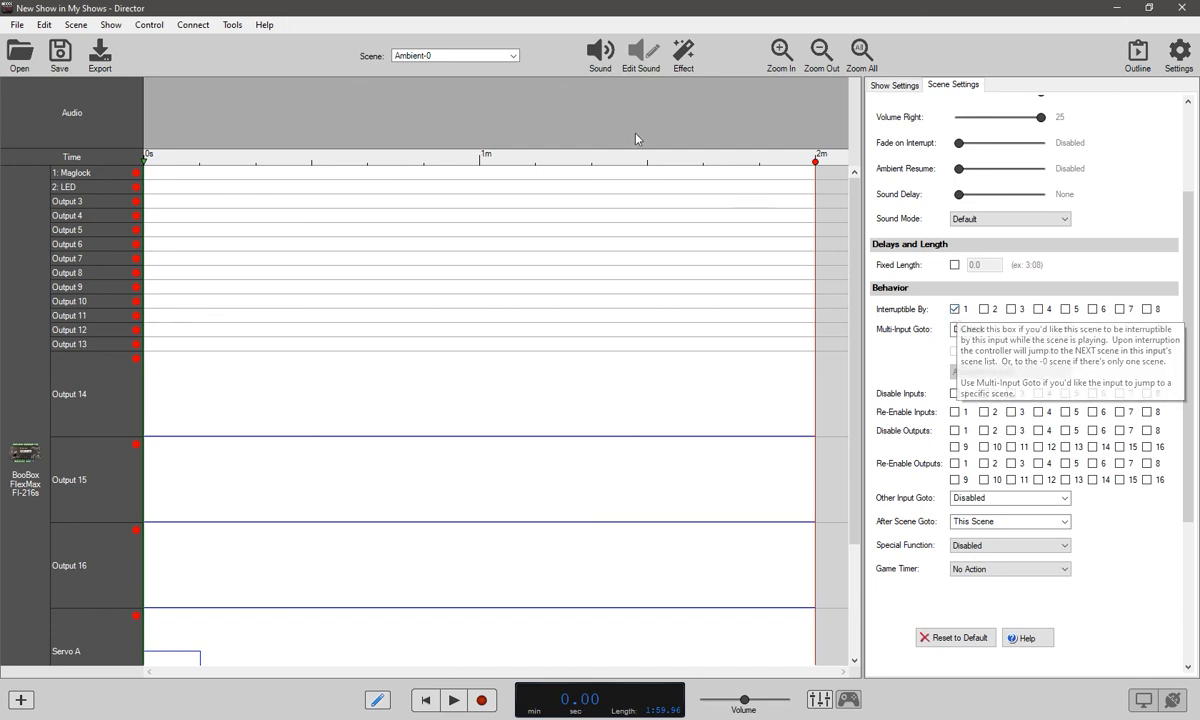
Stop input 1 from interrupting Ambient-0 and review the list of input scenes, keeping Ambient-0 selected
click(486, 57)
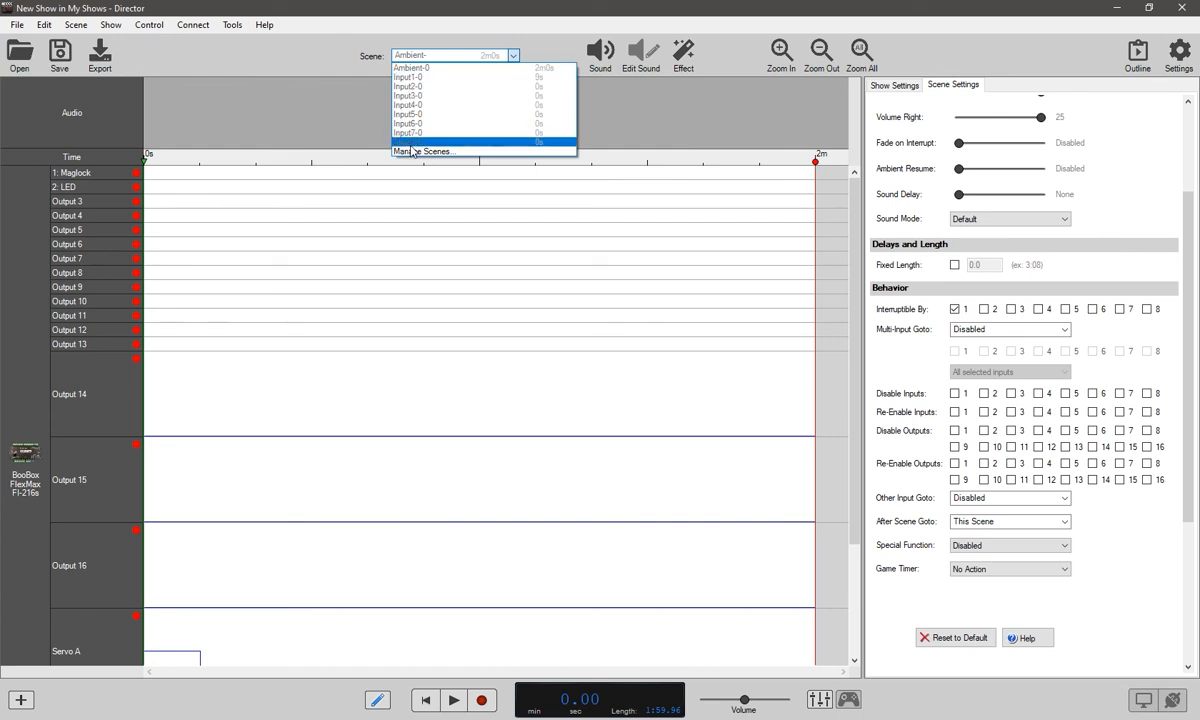
click(956, 310)
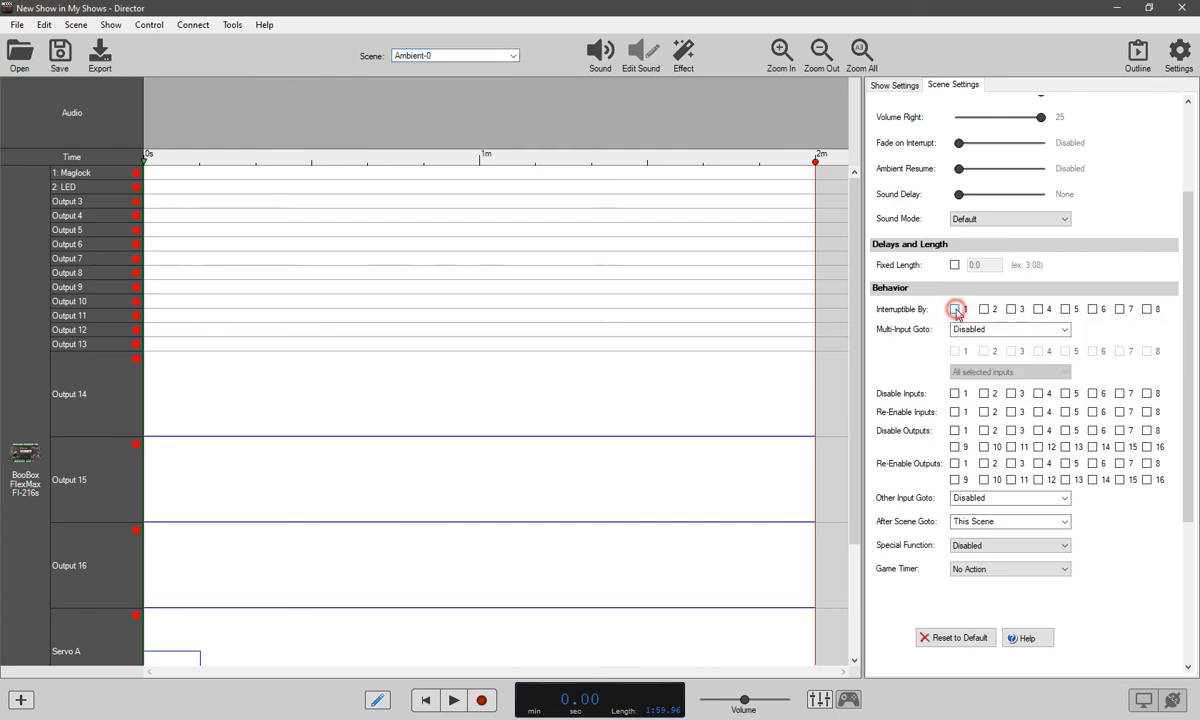
click(514, 56)
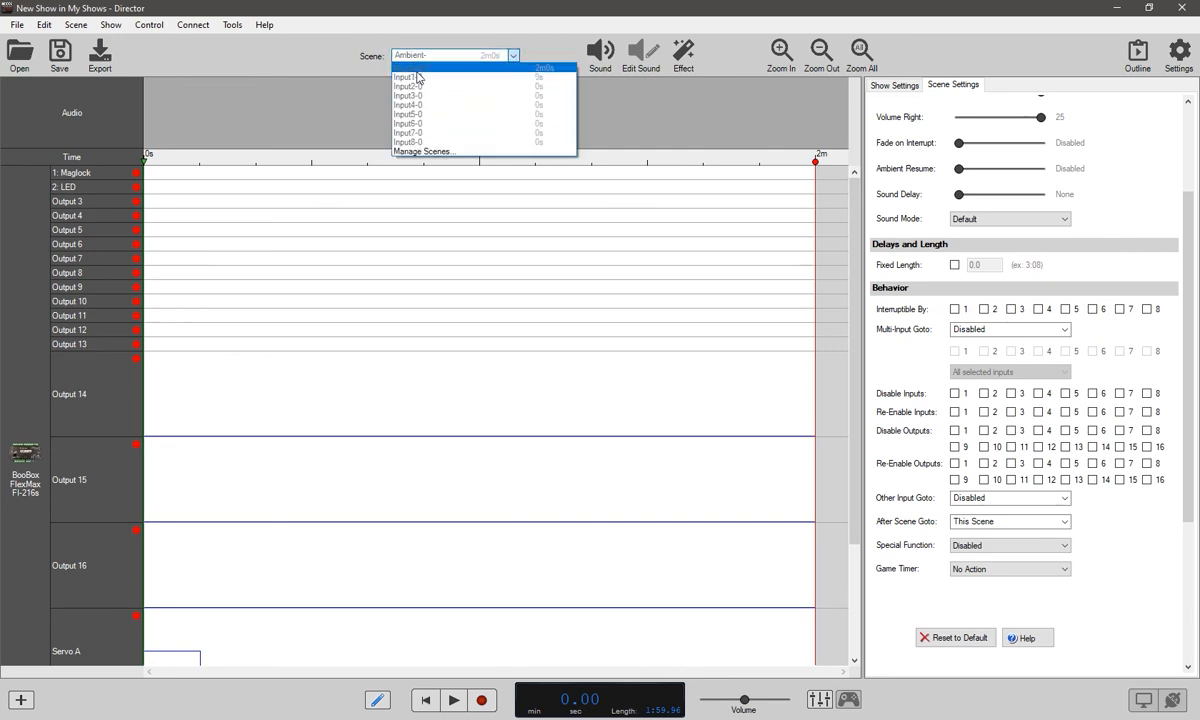
click(529, 46)
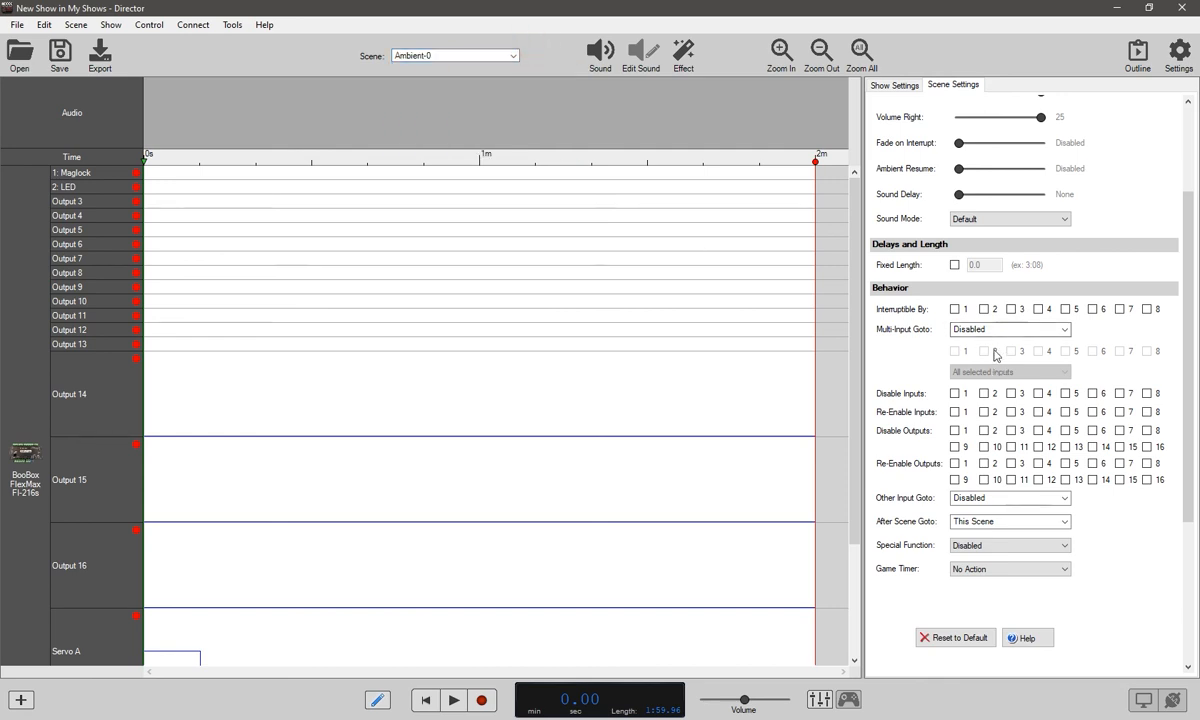
Try inputs 1, 2 and 5 as interrupts for Ambient-0 and clear them again, checking the scene list in between
click(954, 309)
click(984, 309)
click(954, 309)
click(984, 309)
click(497, 57)
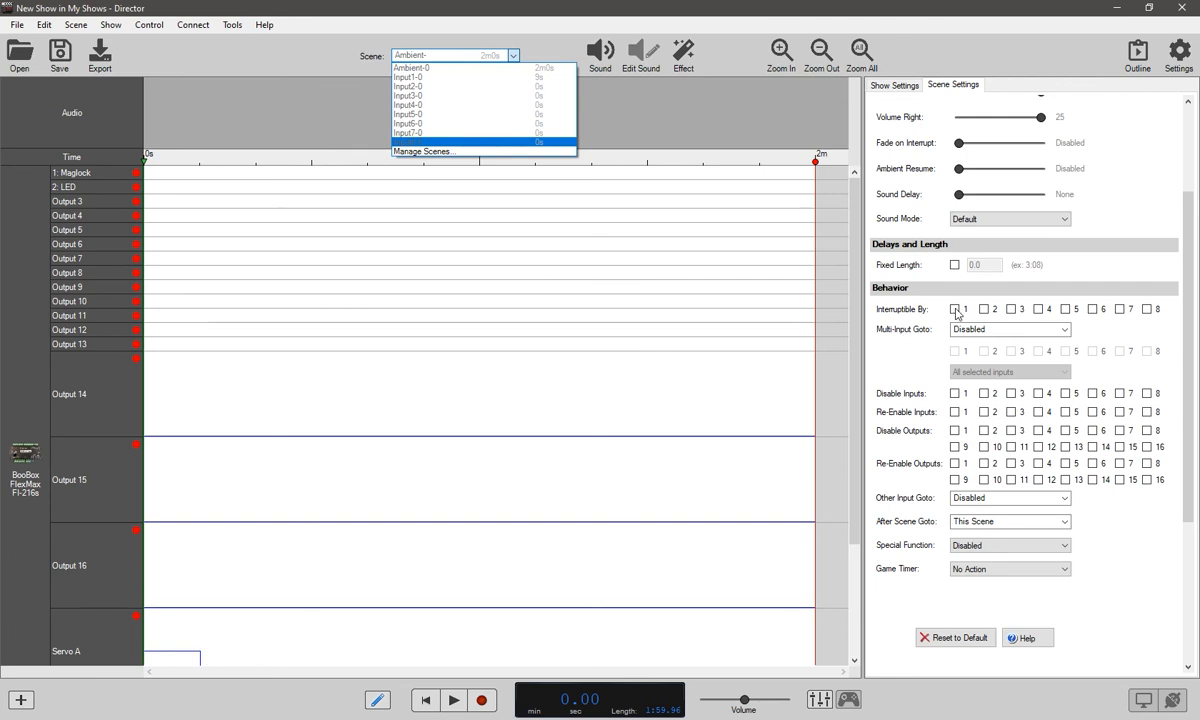
click(1066, 309)
click(1066, 309)
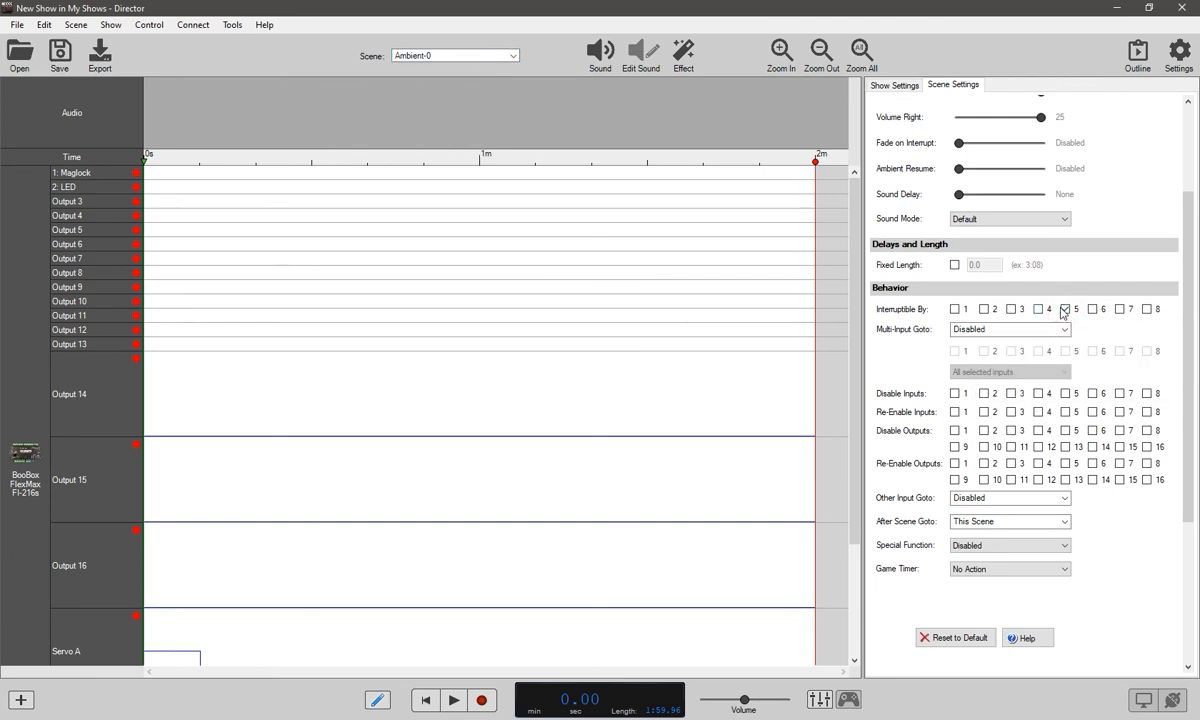
click(1065, 311)
Try making Ambient-0 interruptible by inputs 1, 2 and 3, check the matching scenes, and clear all three inputs
click(955, 309)
click(984, 310)
click(1011, 309)
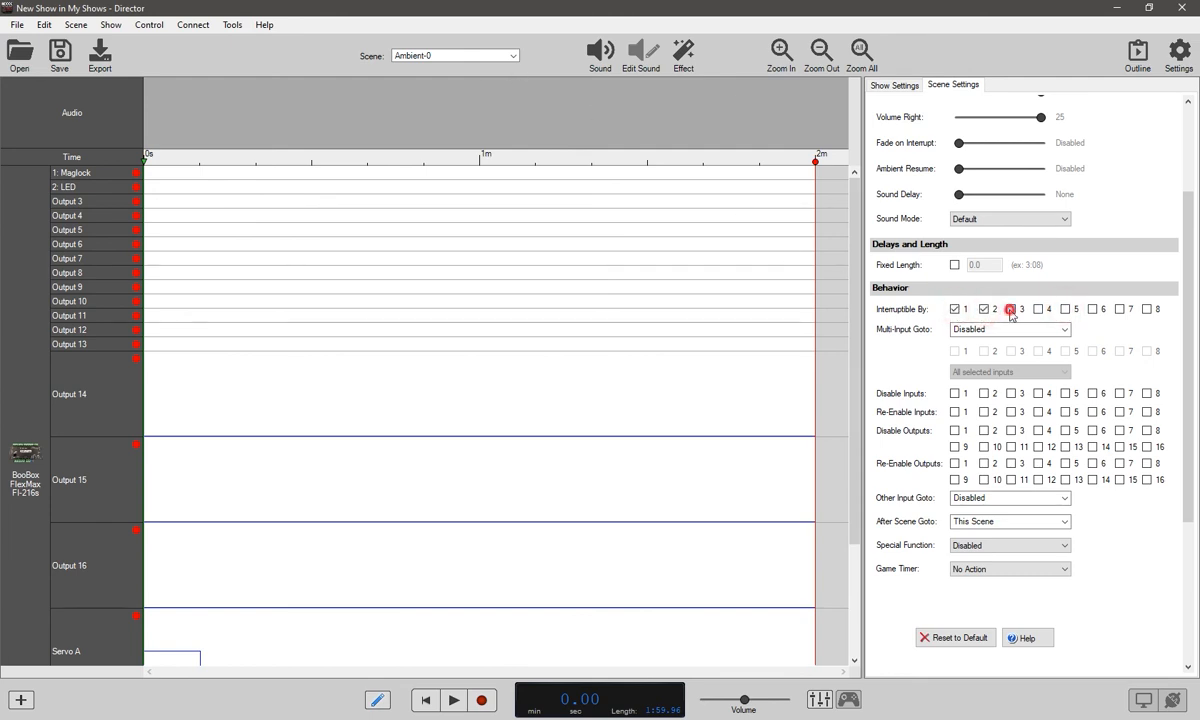
click(509, 58)
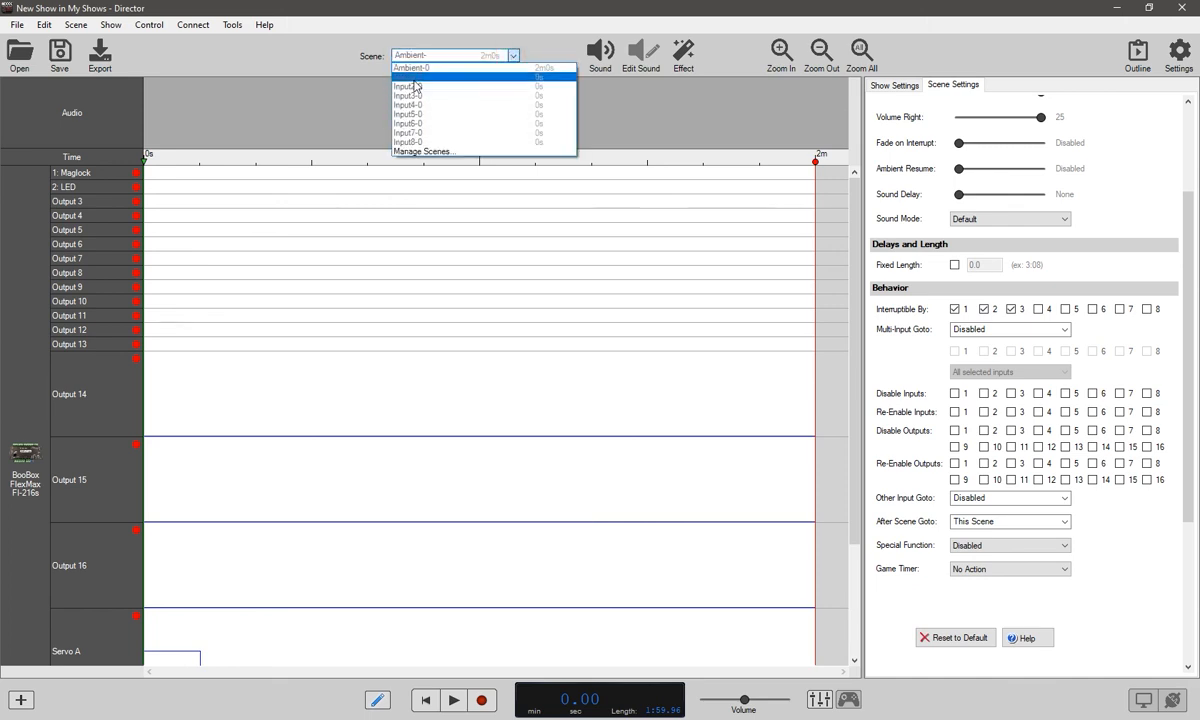
click(955, 309)
click(984, 309)
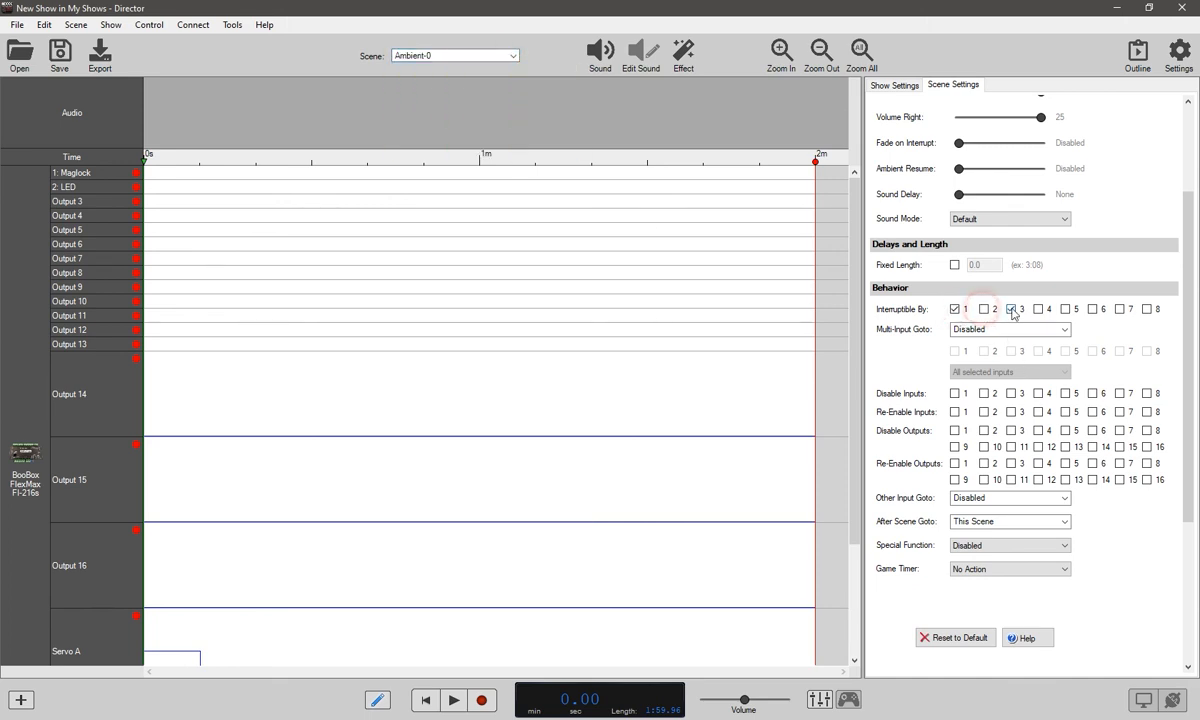
click(1011, 309)
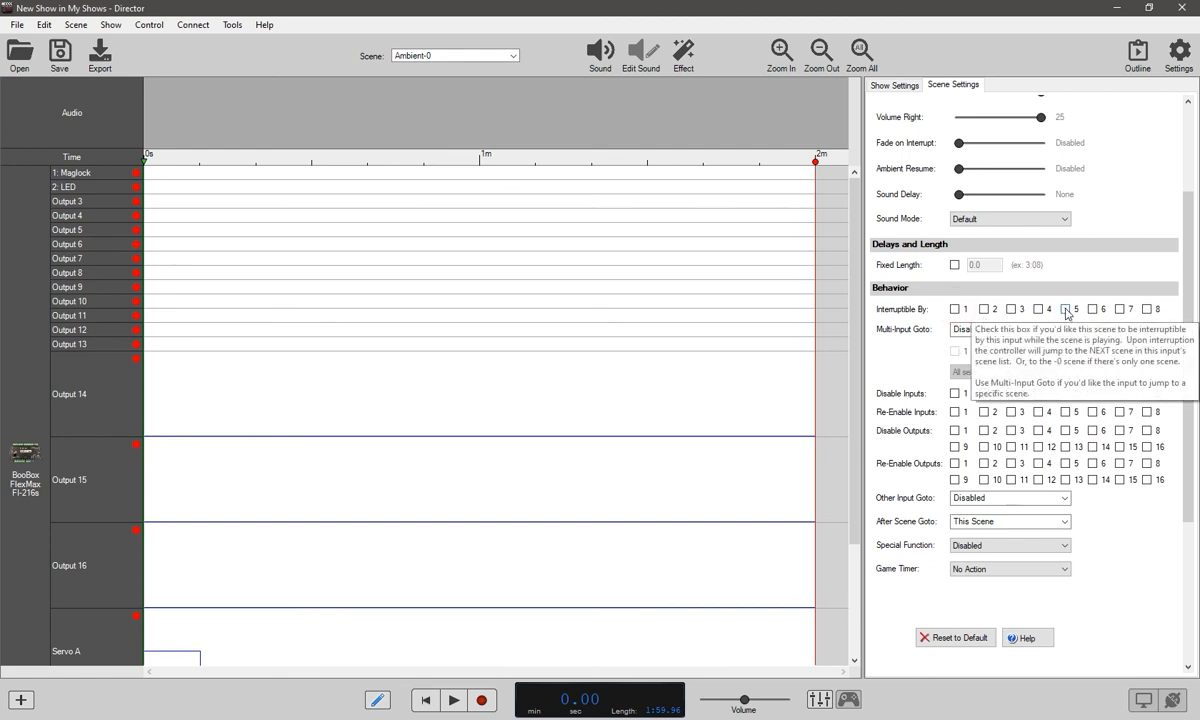
Open the Input5-0 scene, extend it to about 10 s, and turn on Maglock for about 2 s and LED for about 3 s
click(512, 55)
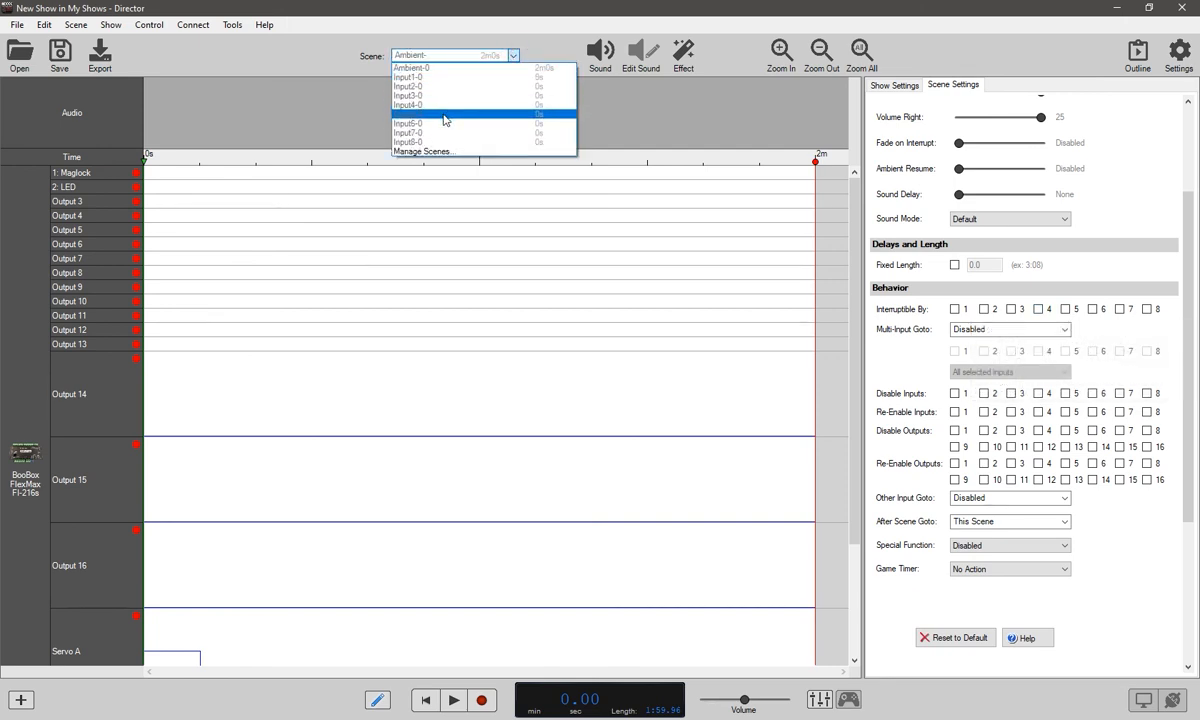
click(445, 114)
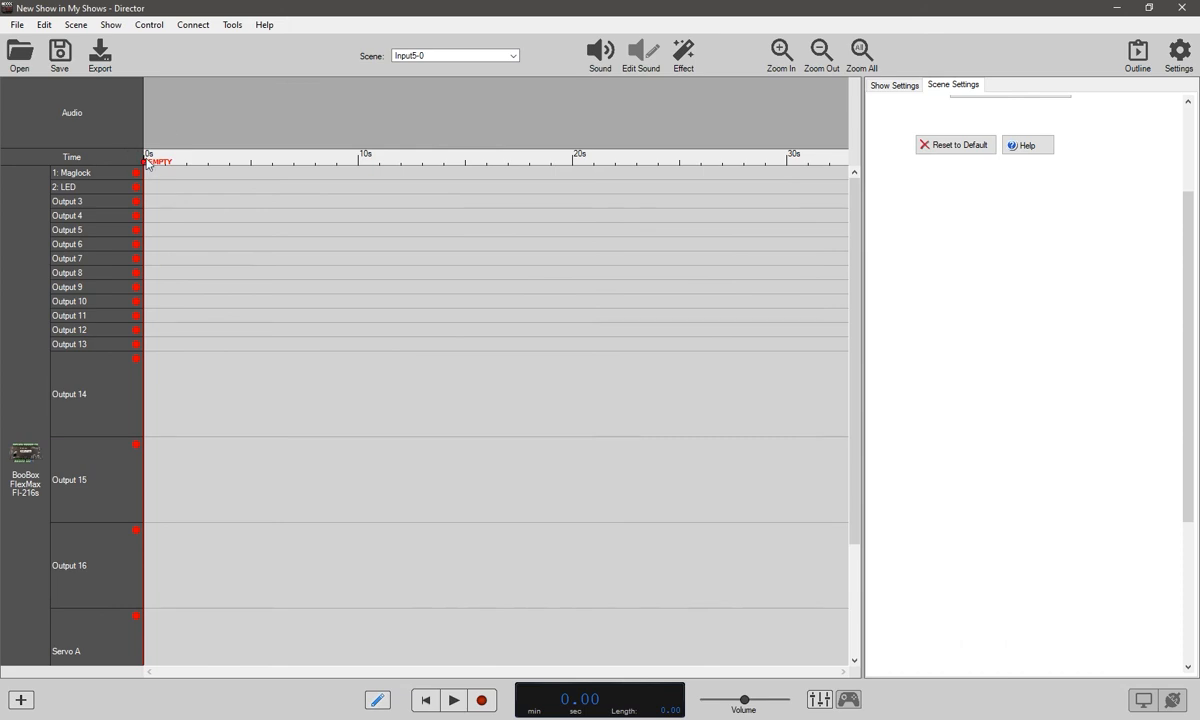
drag(146, 163, 358, 173)
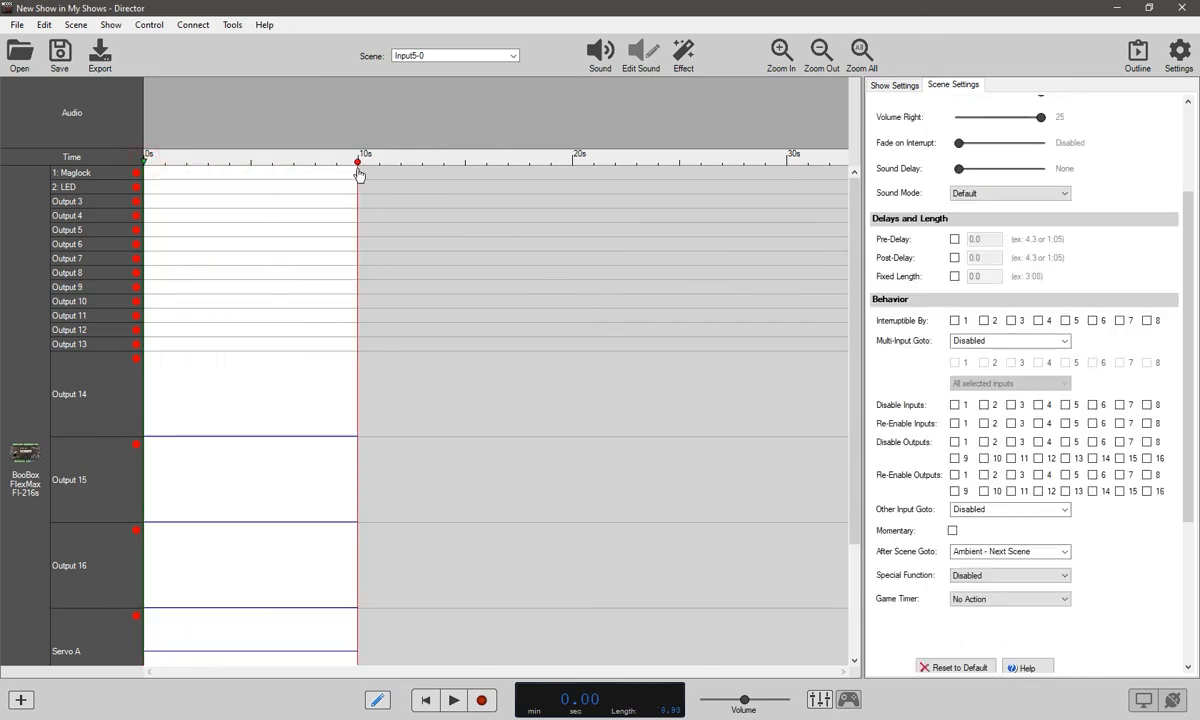
mouse_move(185, 173)
mouse_down()
mouse_move(143, 174)
mouse_move(204, 187)
mouse_up()
Give the Input5 scene the custom name Success in the Scene Manager
click(512, 56)
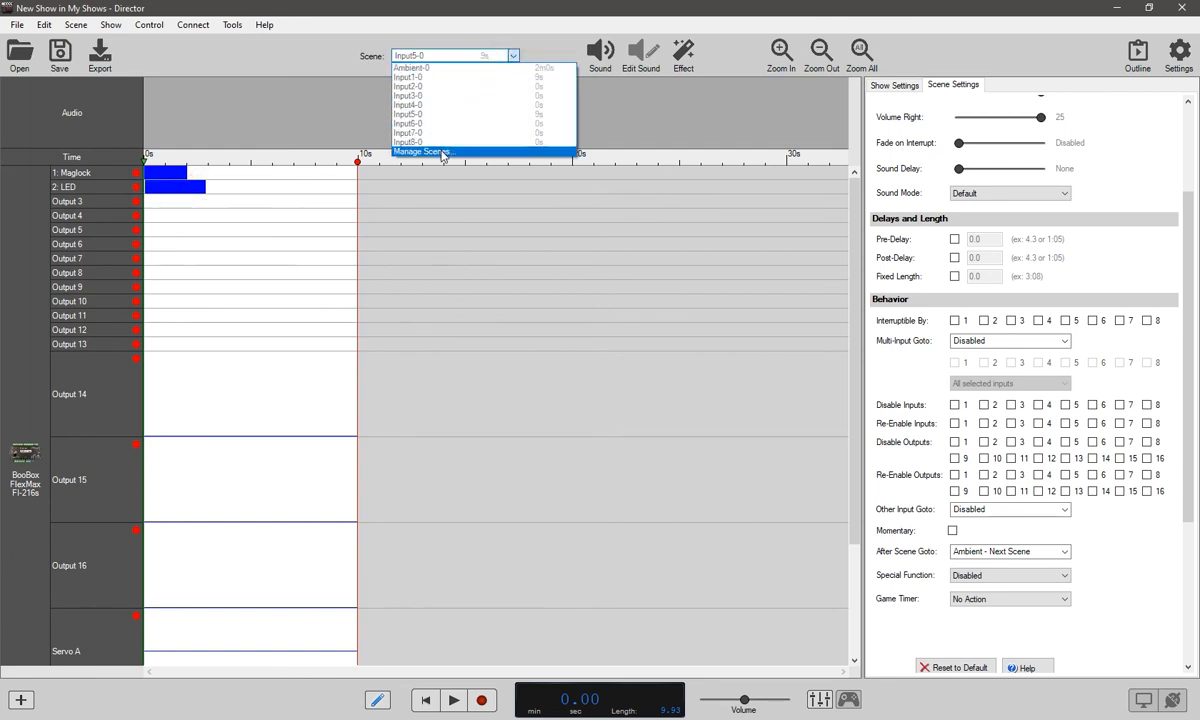
click(443, 152)
click(549, 356)
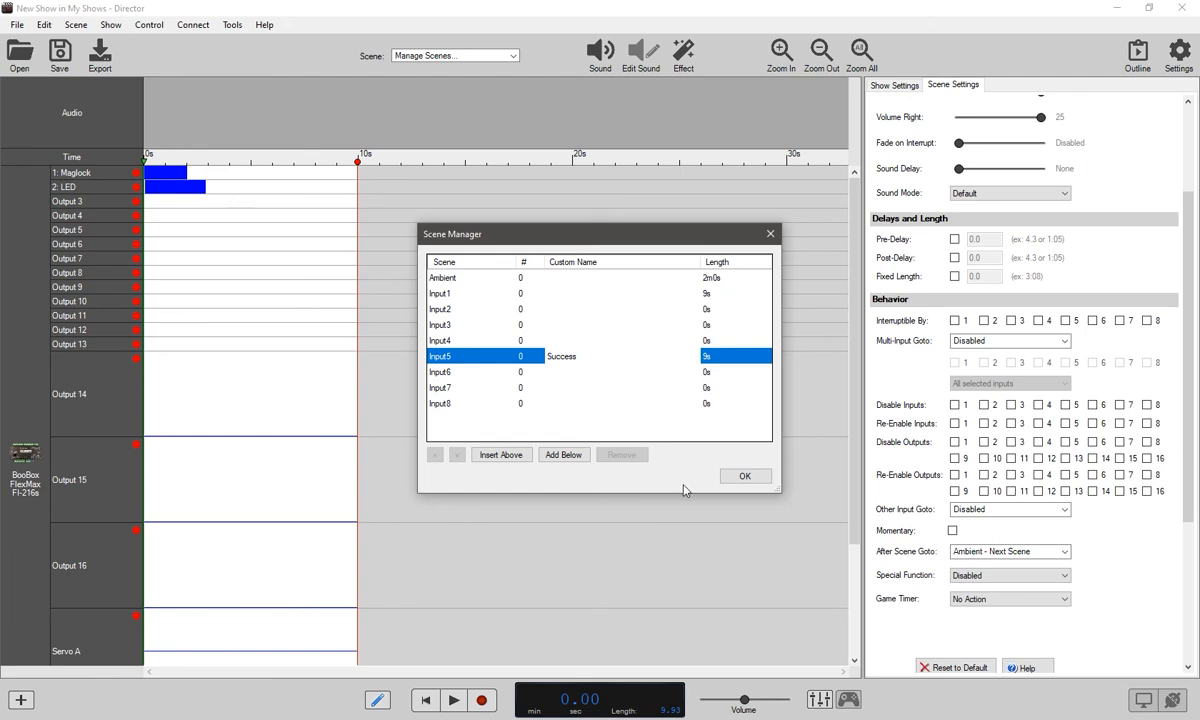
click(745, 476)
Switch to Ambient-0, give it the custom name Waiting in the Scene Manager, and keep that scene selected
click(513, 57)
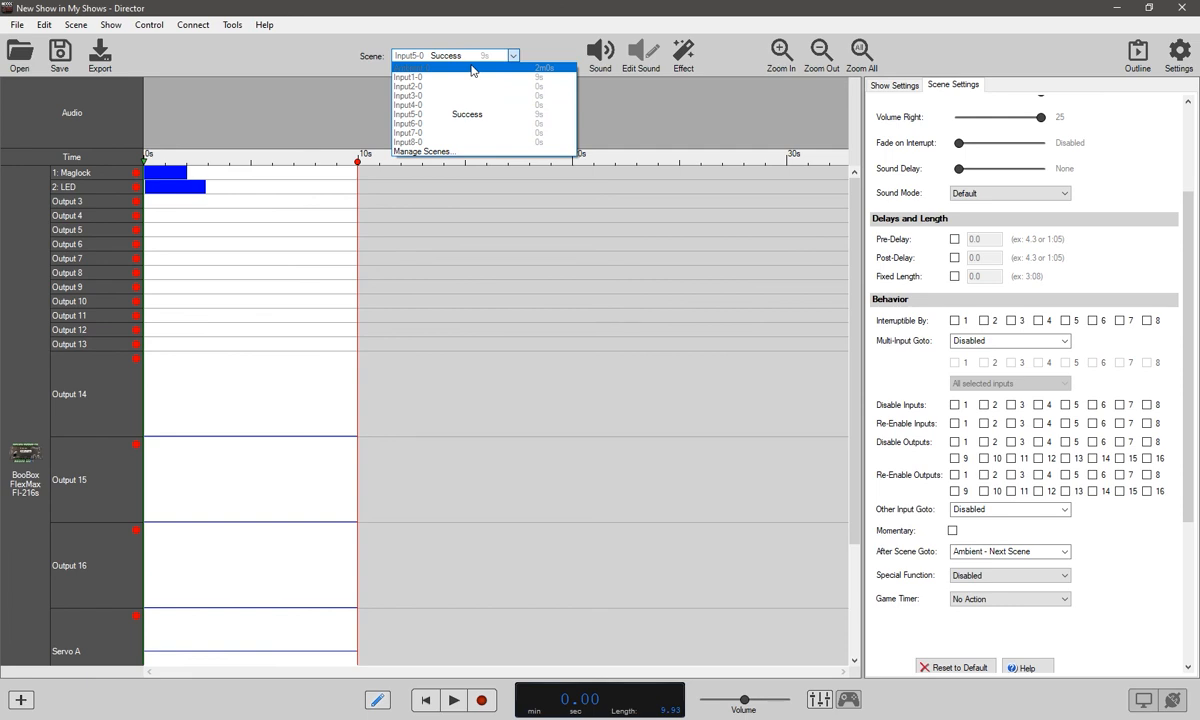
click(472, 68)
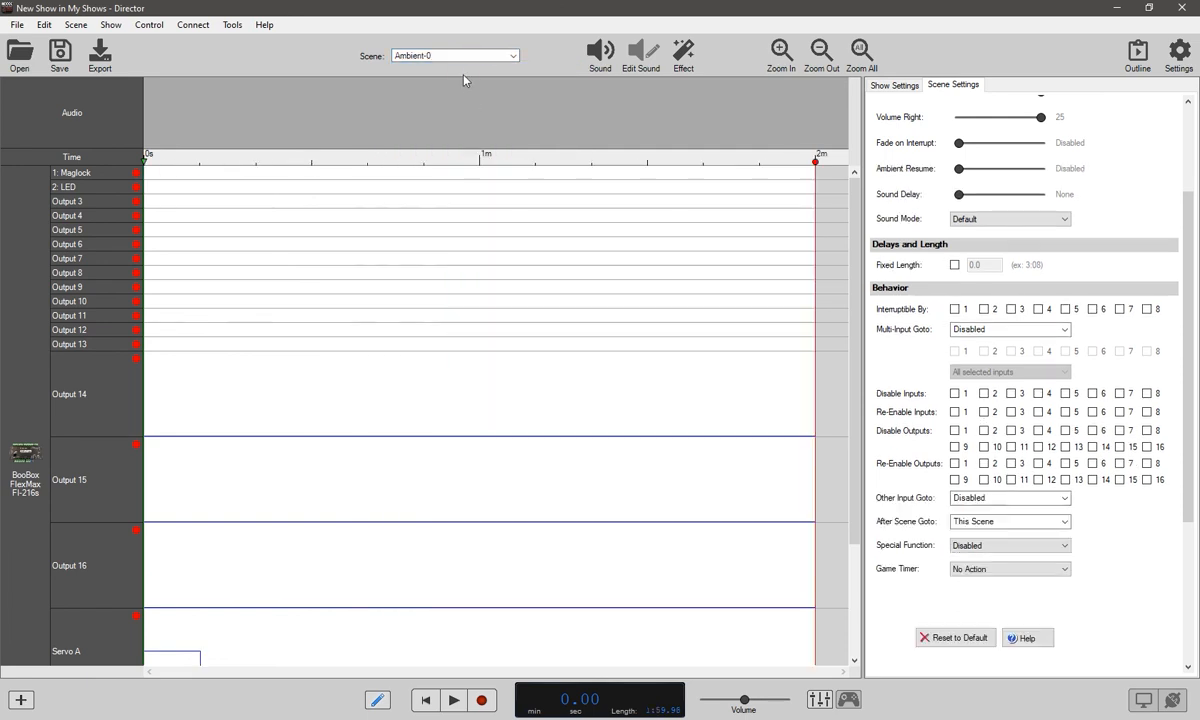
click(469, 58)
click(450, 150)
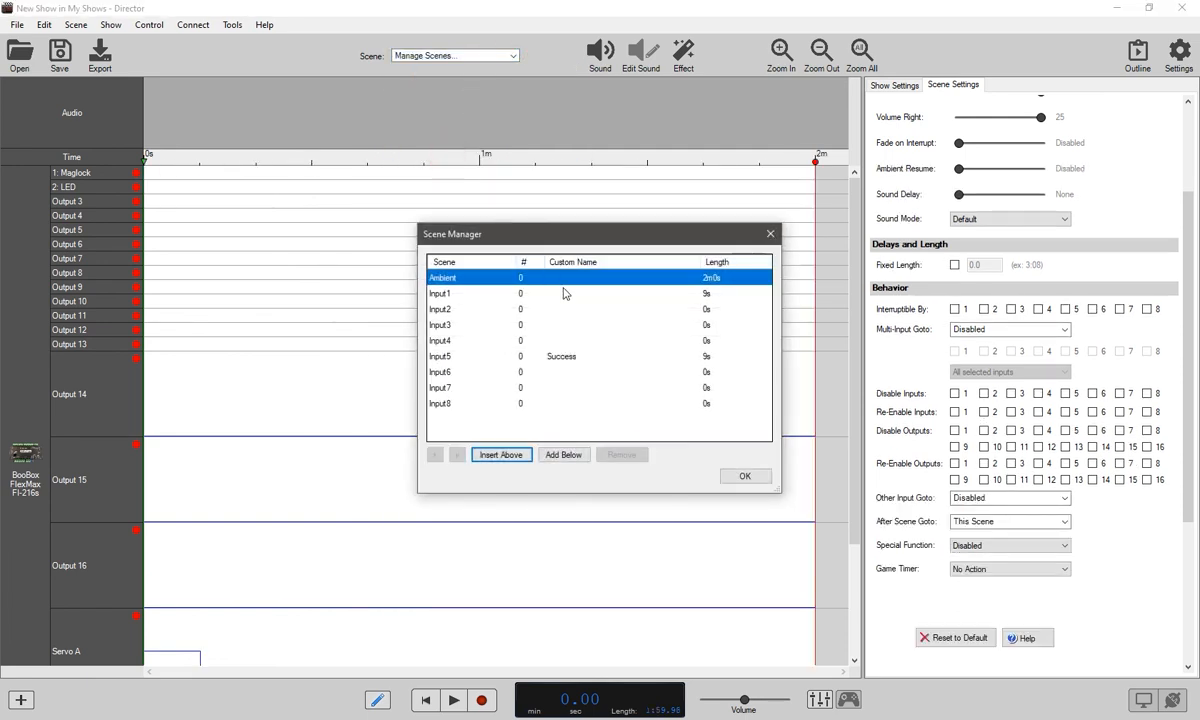
click(557, 277)
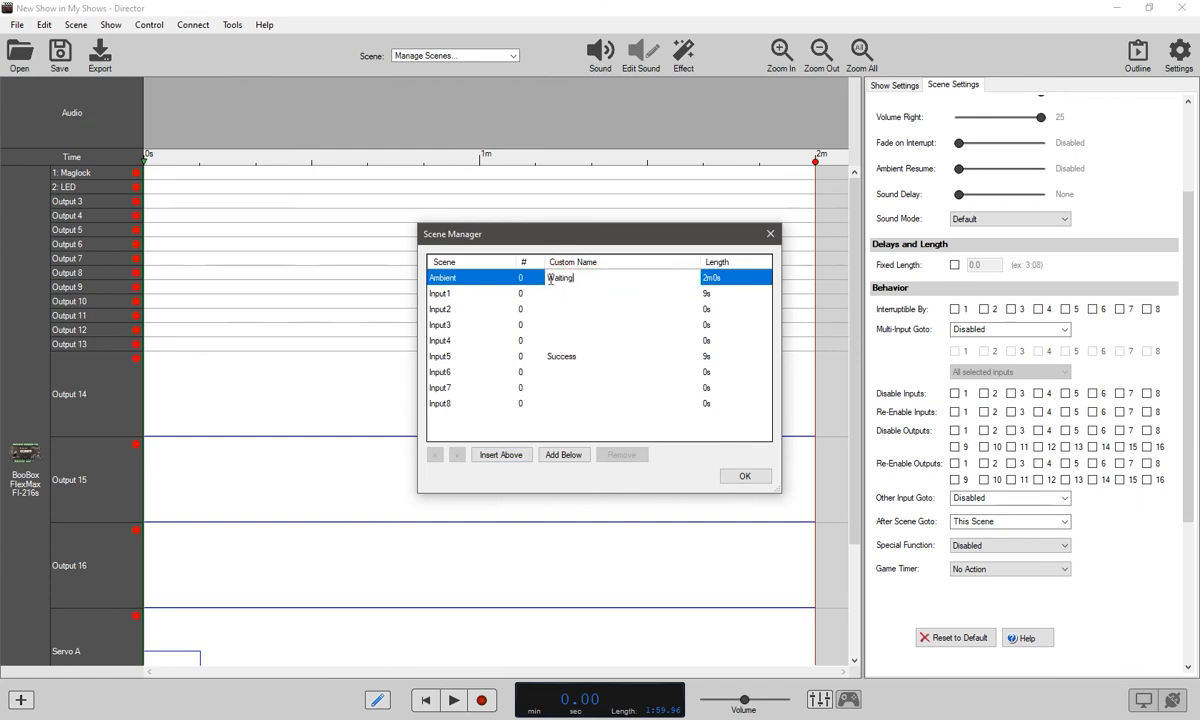
text(Waiting)
click(535, 279)
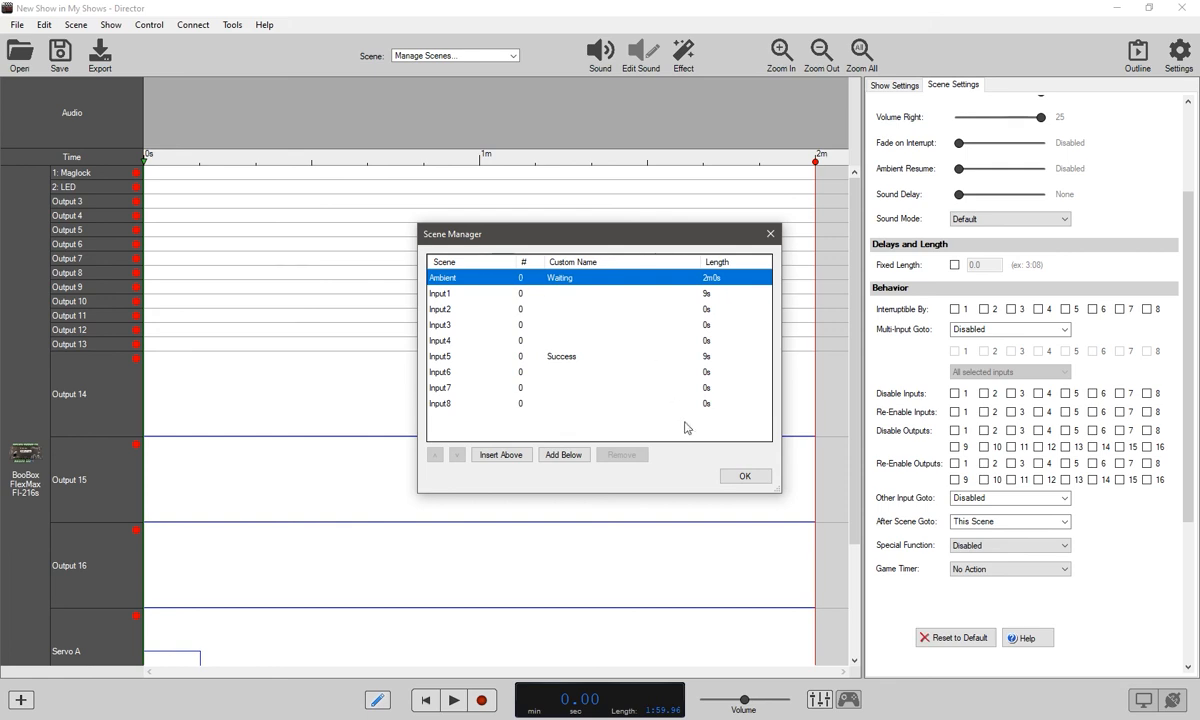
click(742, 477)
click(511, 57)
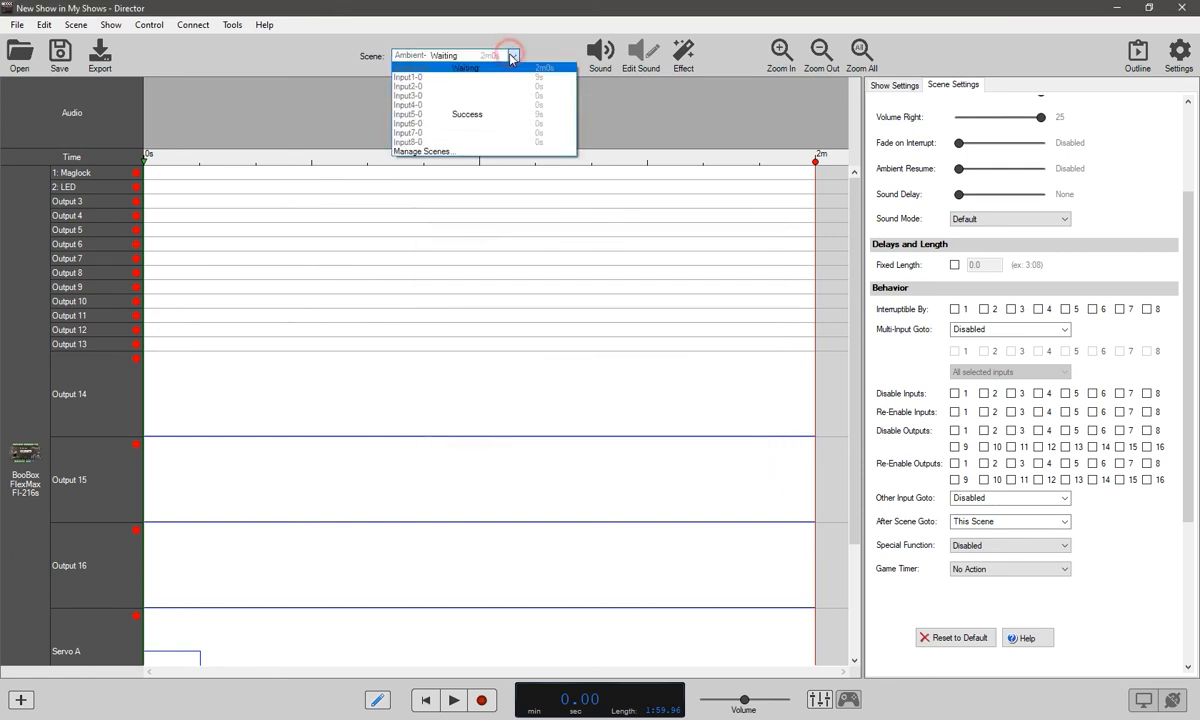
click(462, 66)
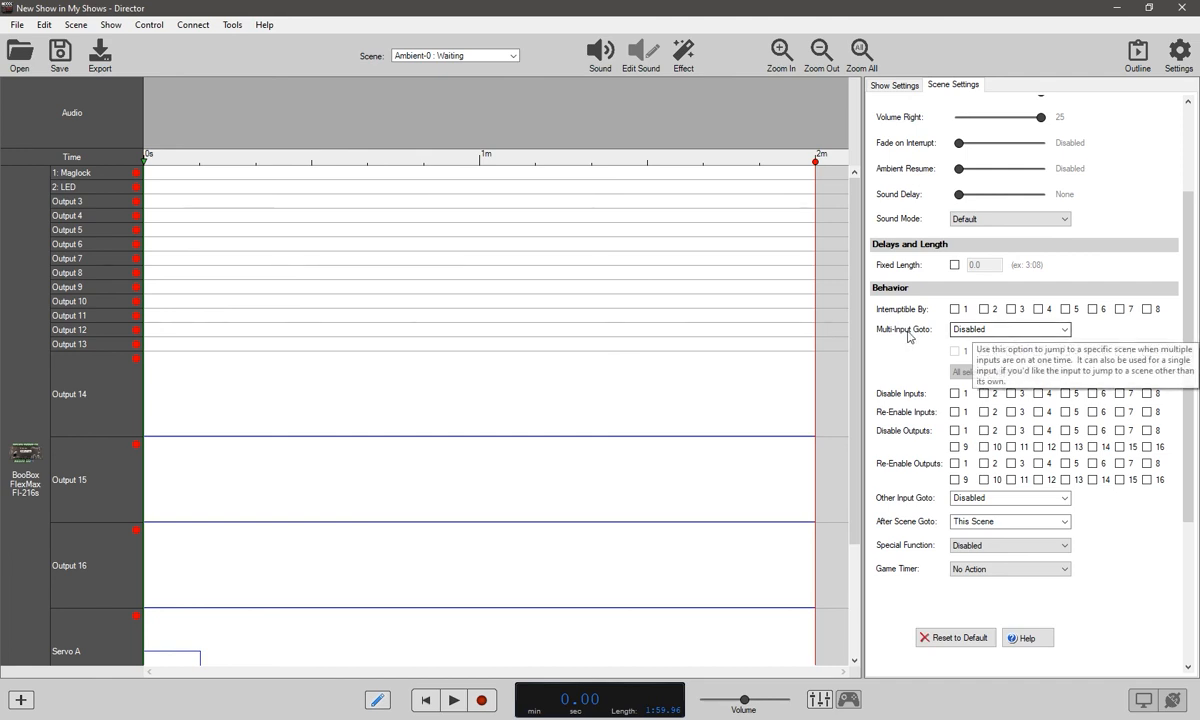
Set Multi-Input Goto of the Waiting scene to Success and dismiss the notice about missing inputs
click(998, 331)
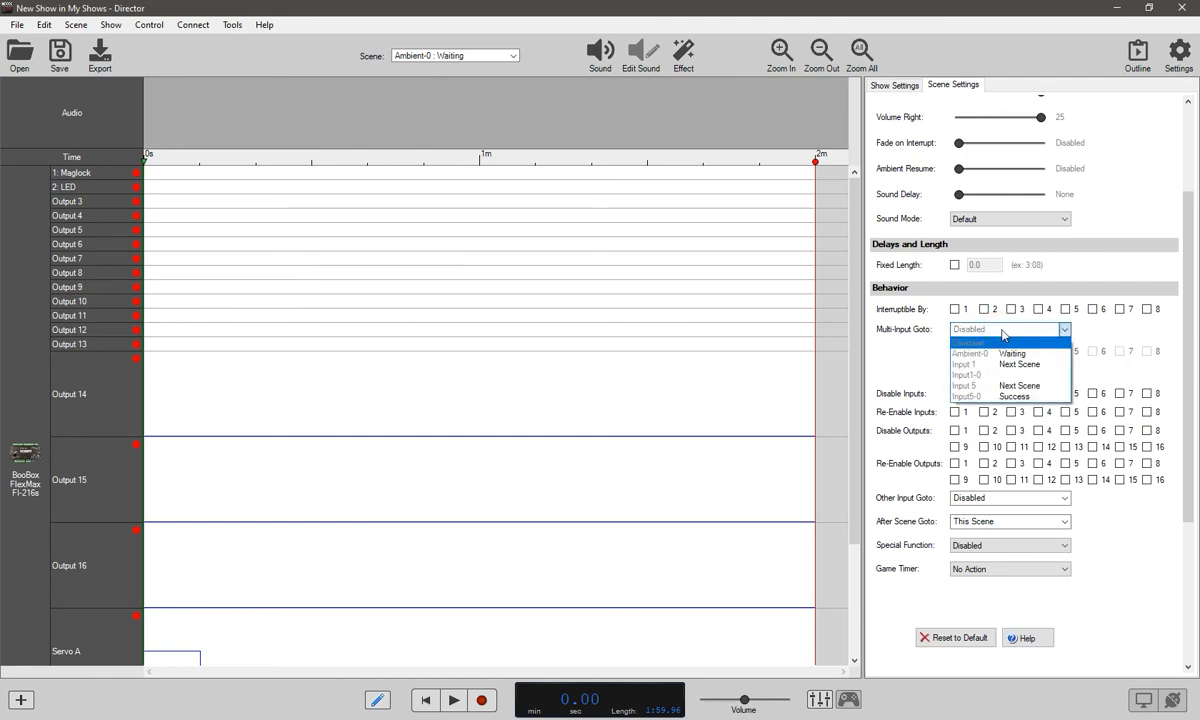
click(1012, 397)
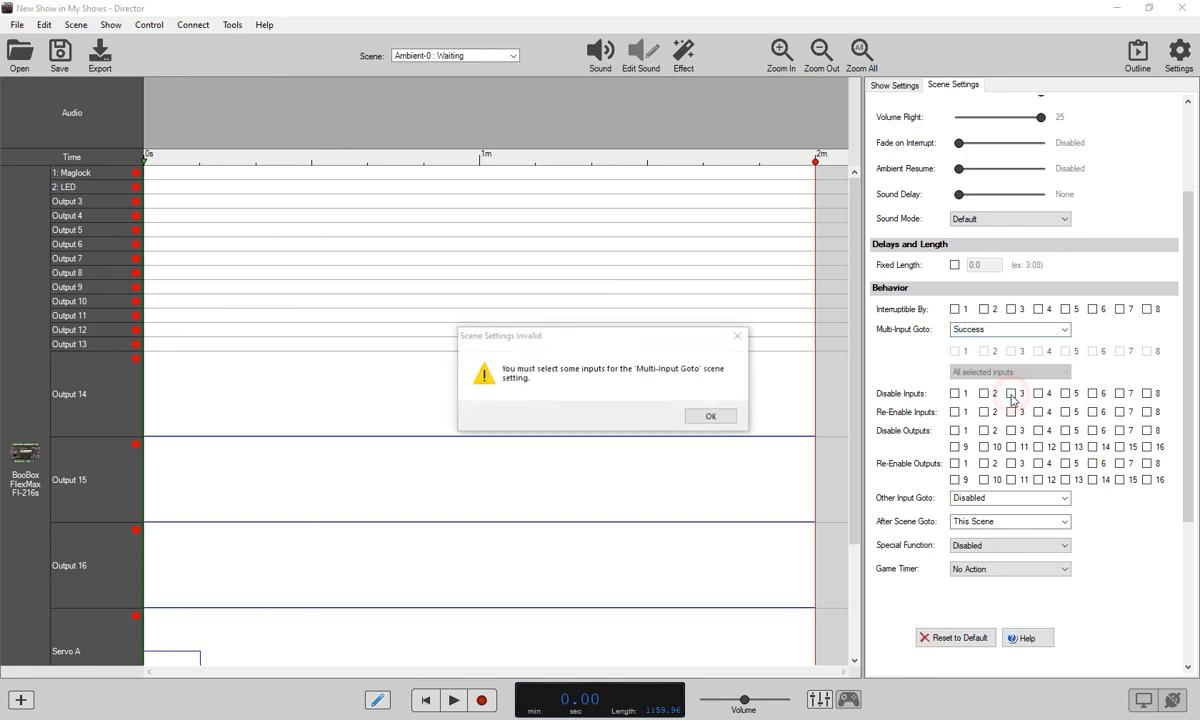
click(708, 416)
click(708, 416)
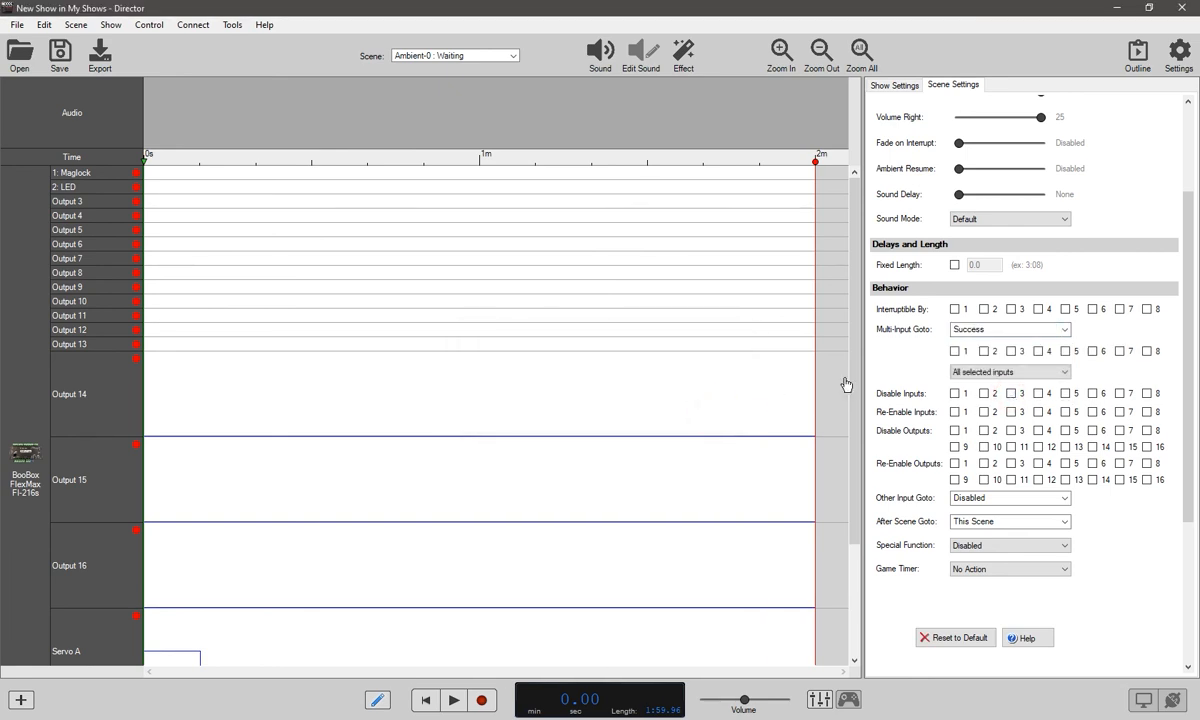
Select inputs 1, 2 and 3 as the triggers for the Multi-Input Goto to Success
click(955, 351)
click(1011, 351)
click(985, 351)
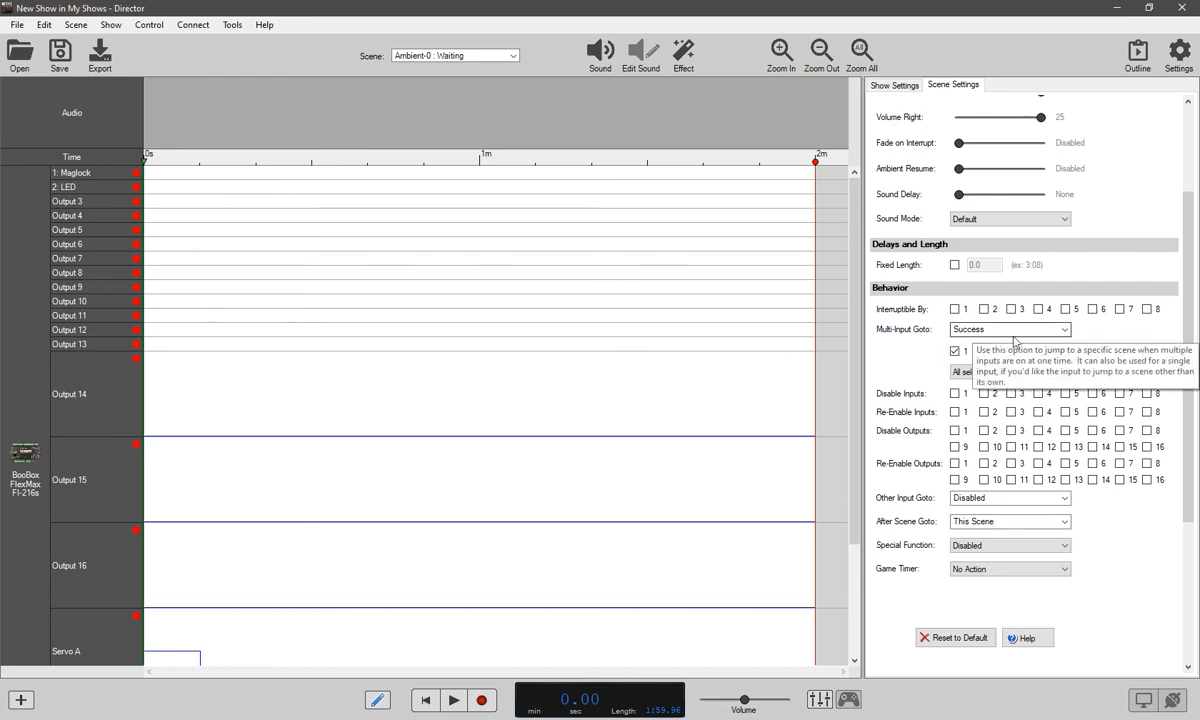
click(994, 351)
click(984, 350)
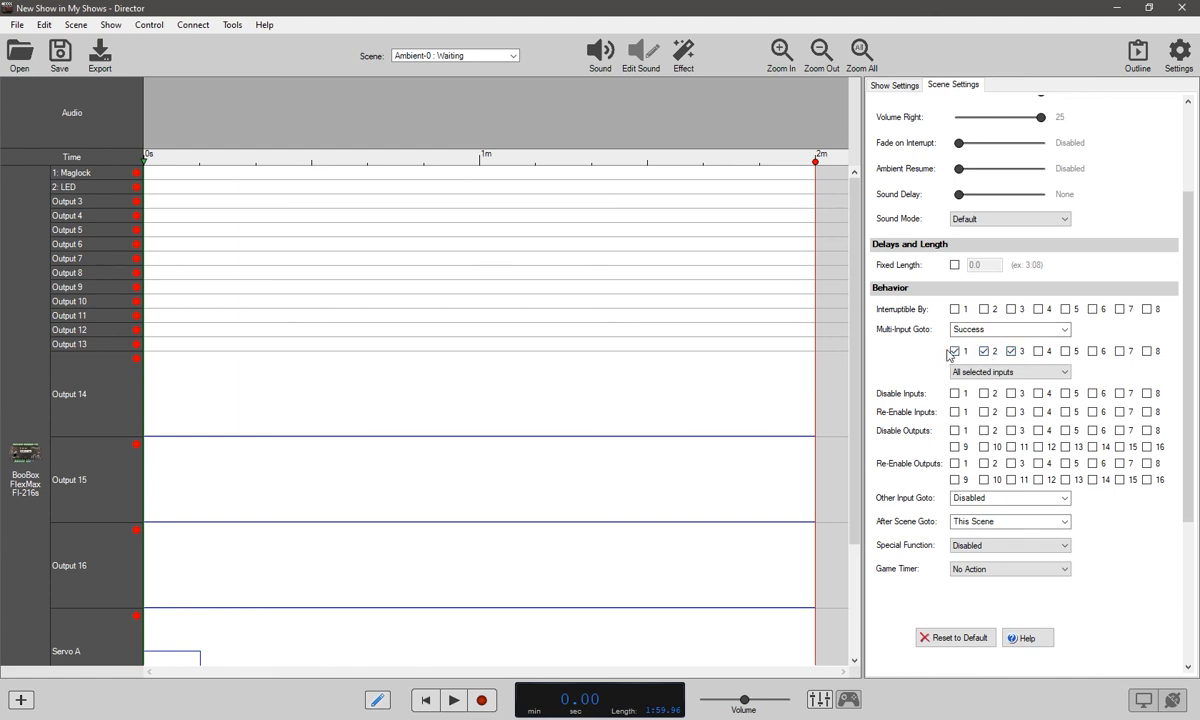
click(1012, 352)
click(955, 351)
click(955, 351)
Open the Success scene and shorten it to about 5 s
click(512, 55)
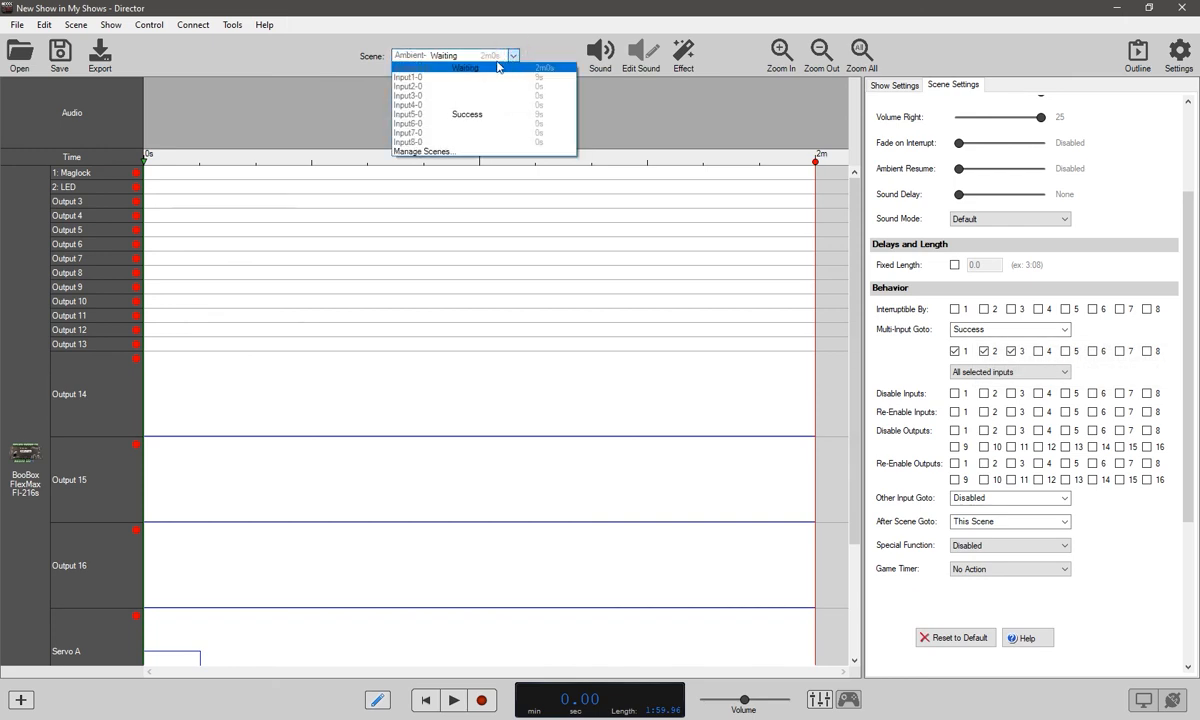
click(479, 114)
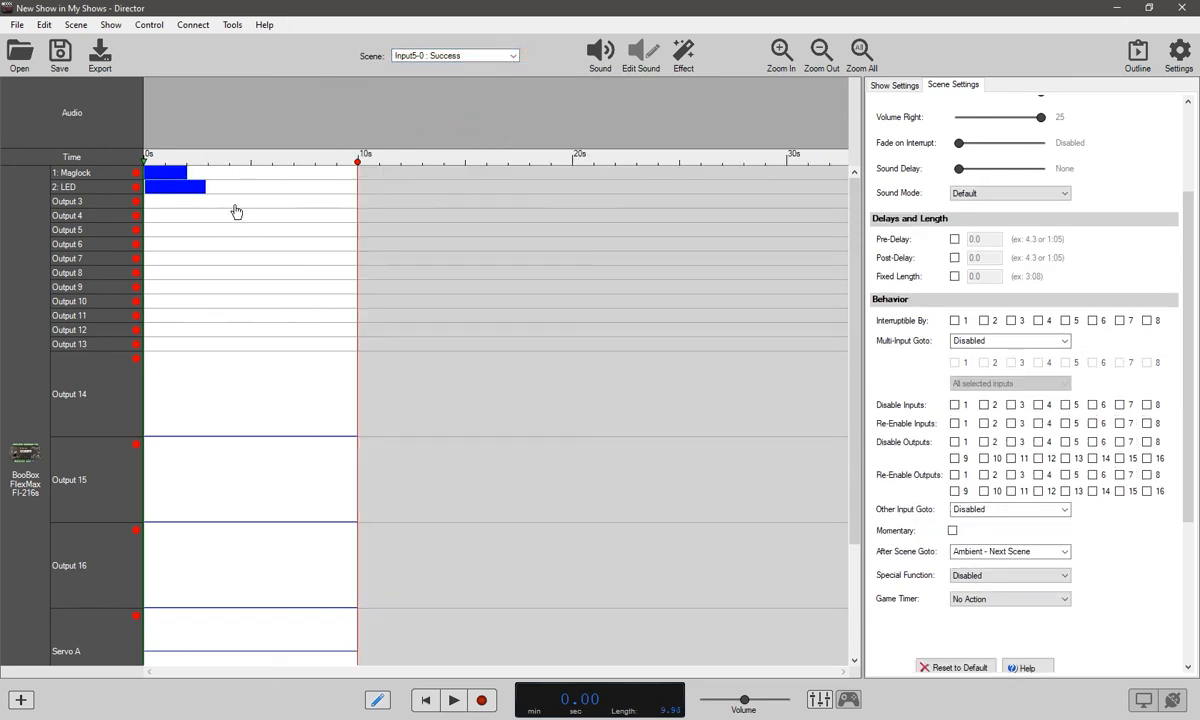
mouse_move(360, 165)
mouse_down()
mouse_move(260, 182)
mouse_move(313, 182)
mouse_move(356, 165)
mouse_move(300, 162)
mouse_move(250, 178)
mouse_up()
drag(240, 181, 252, 182)
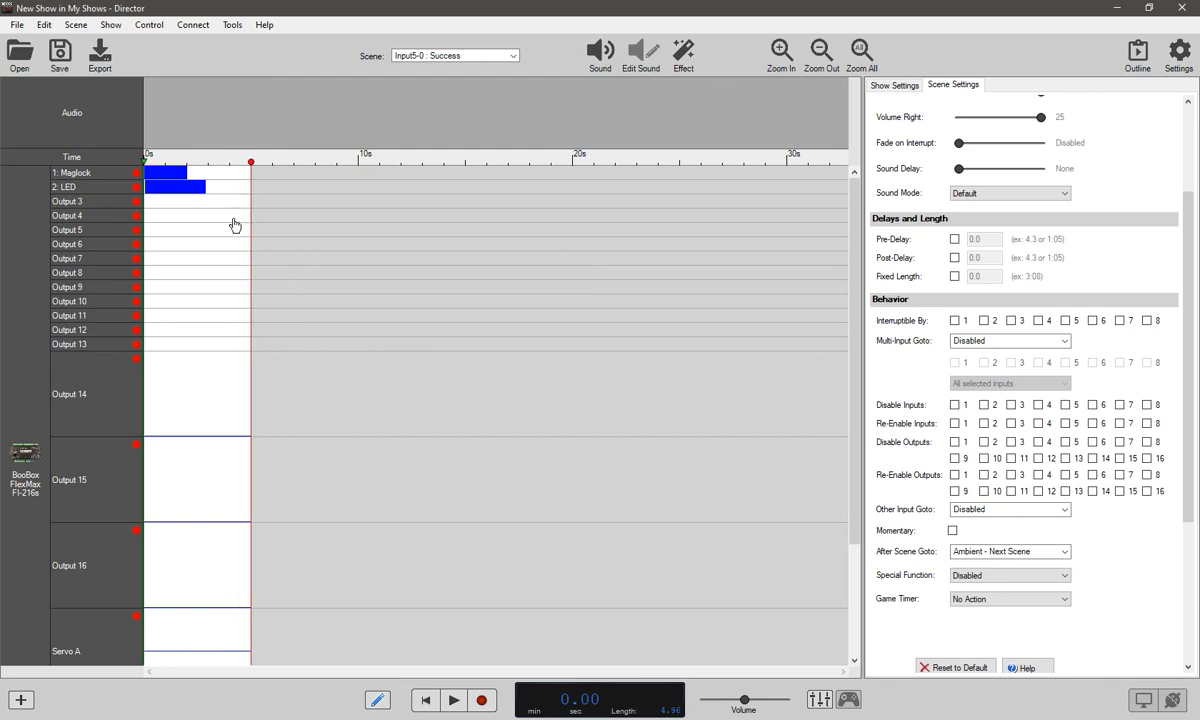
Try lengthening the LED block and drawing two blocks on Output 3, and undo these edits
click(793, 53)
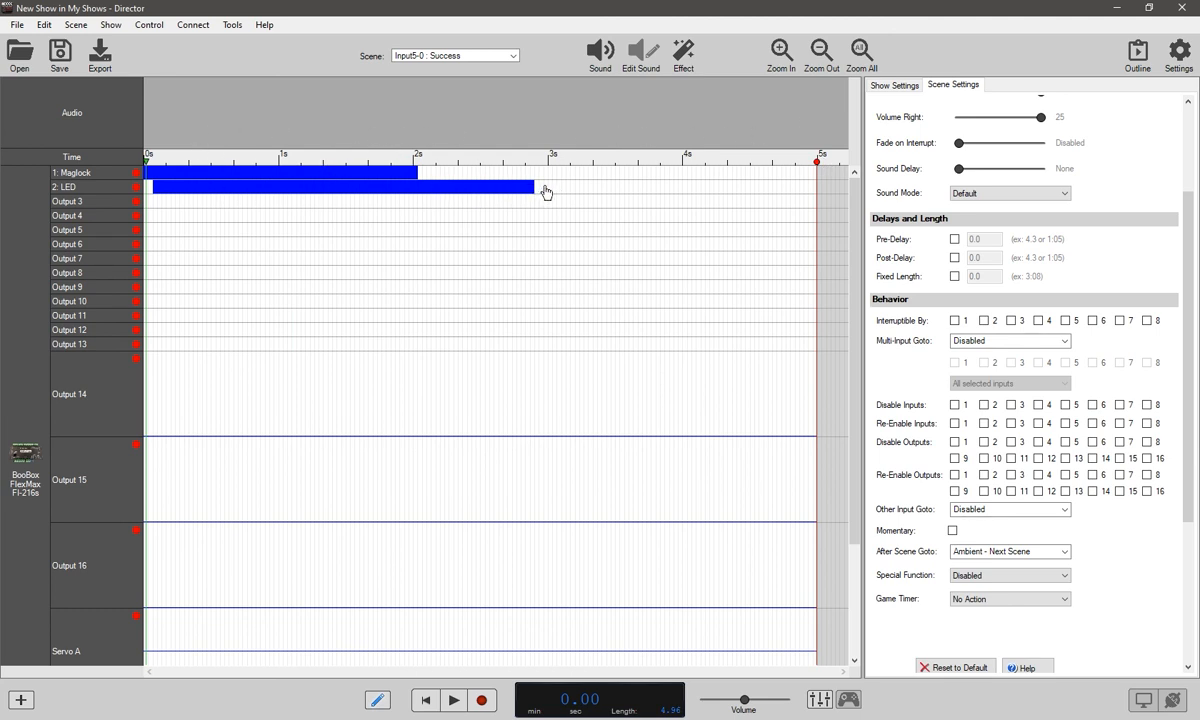
drag(545, 192, 548, 192)
drag(422, 201, 333, 201)
drag(288, 201, 238, 201)
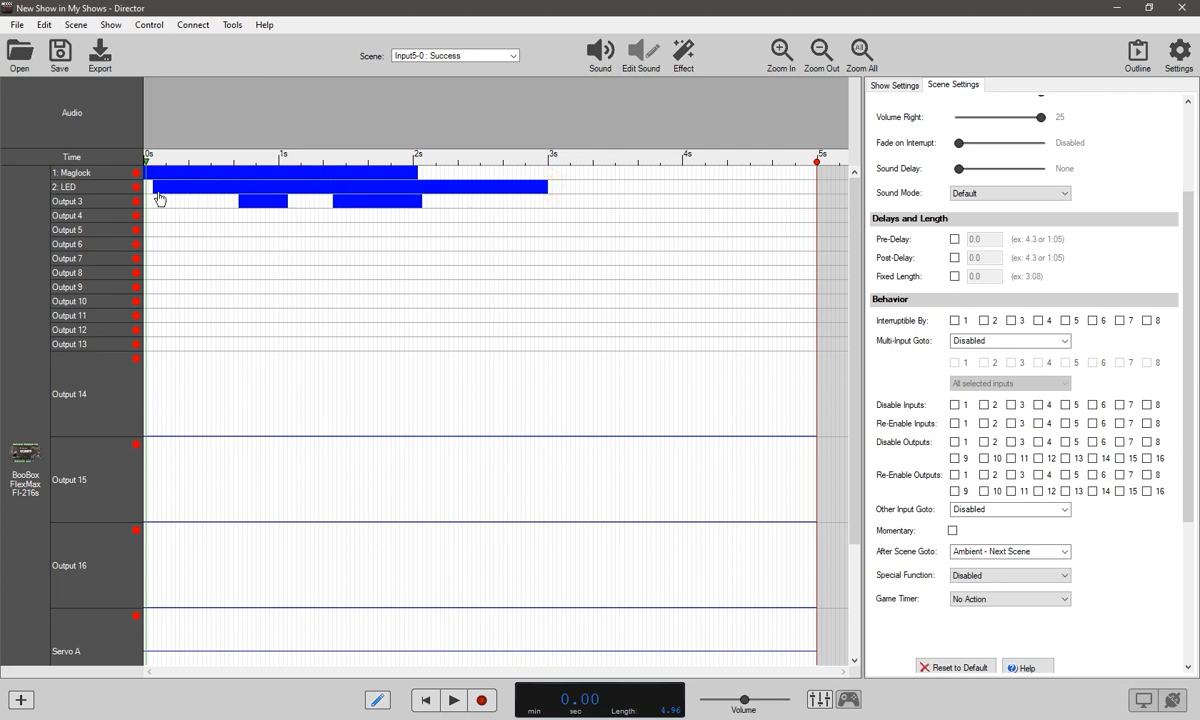
key(ctrl+z)
key(ctrl+z)
key(ctrl+z)
Extend the LED block in the Success scene back towards the scene start and forward to 3 s
drag(546, 193, 548, 193)
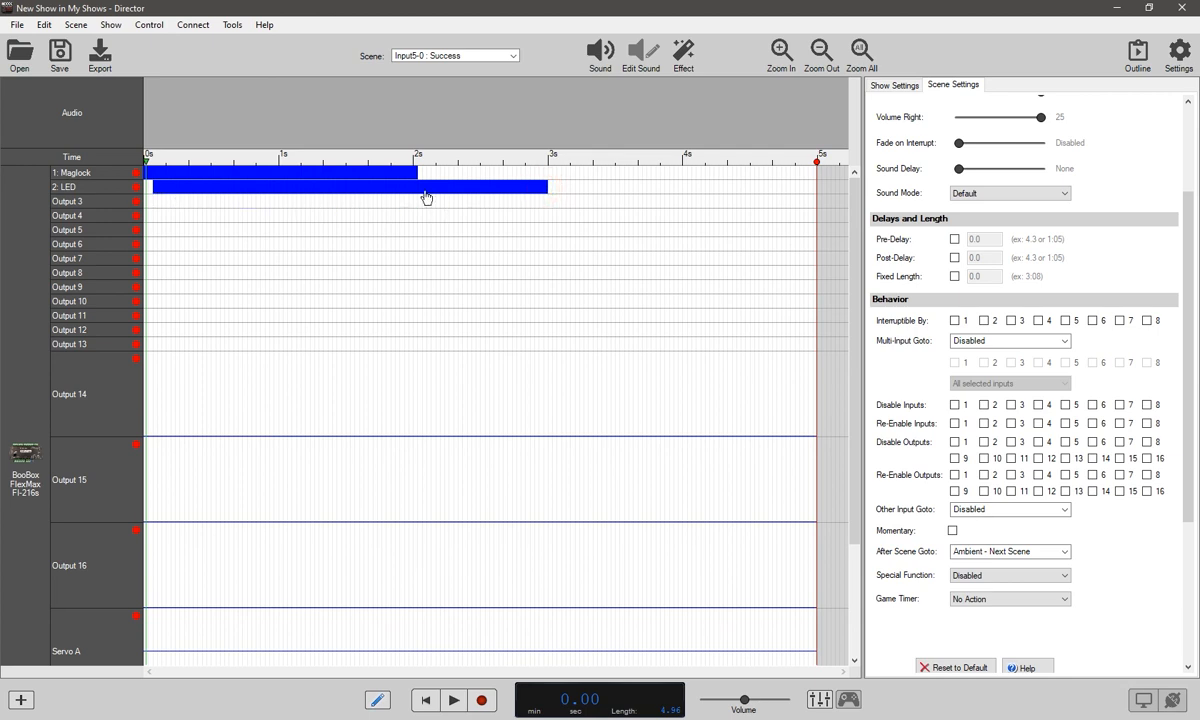
drag(156, 192, 150, 192)
ctrl+scroll(606, 245, up, 3)
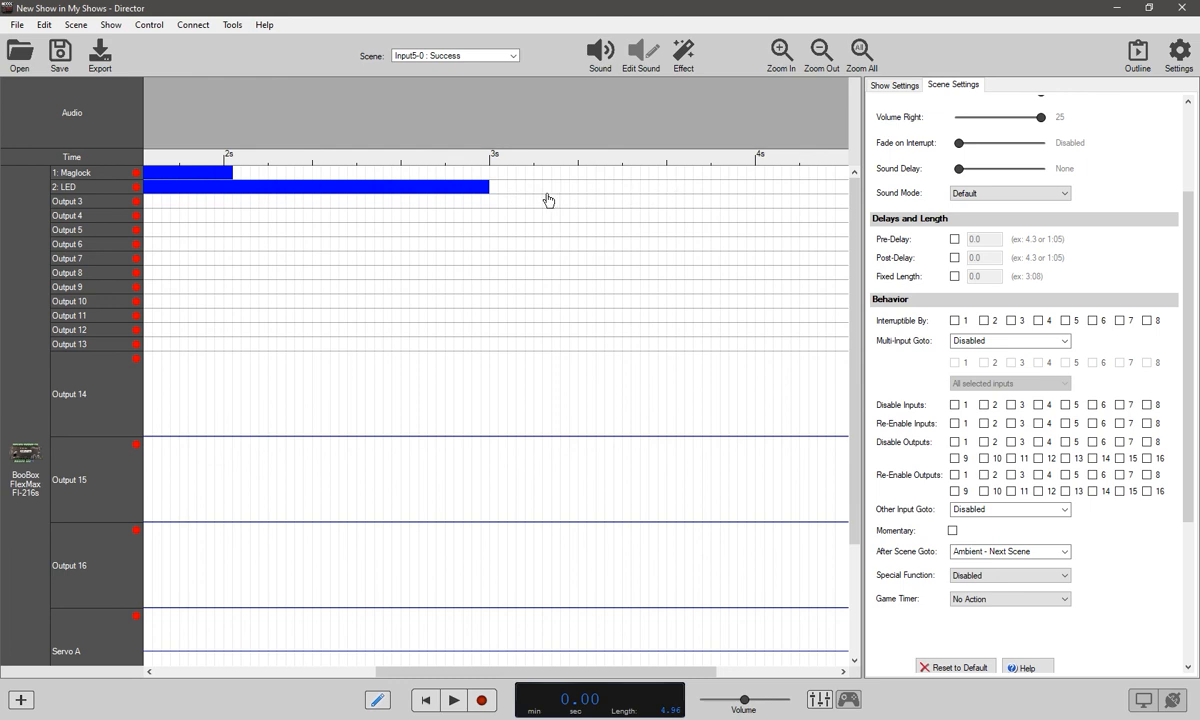
drag(493, 193, 557, 187)
scroll(500, 218, up, 2)
scroll(500, 218, down, 2)
scroll(500, 218, down, 3)
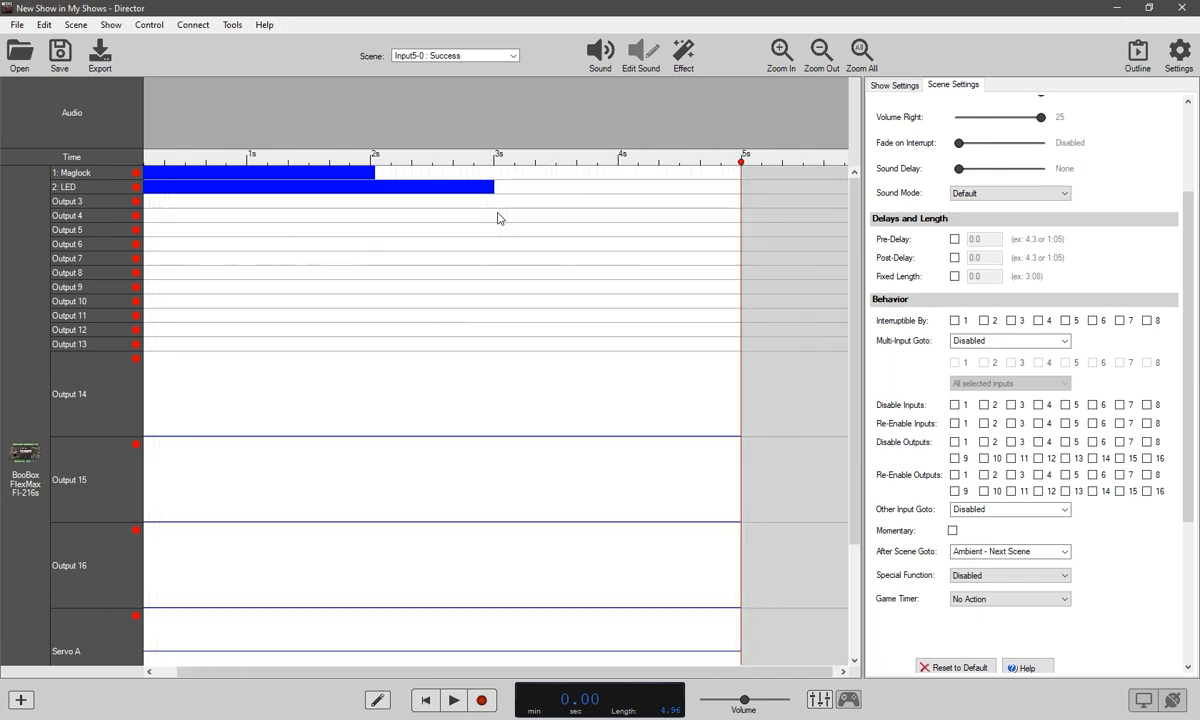
scroll(499, 218, up, 4)
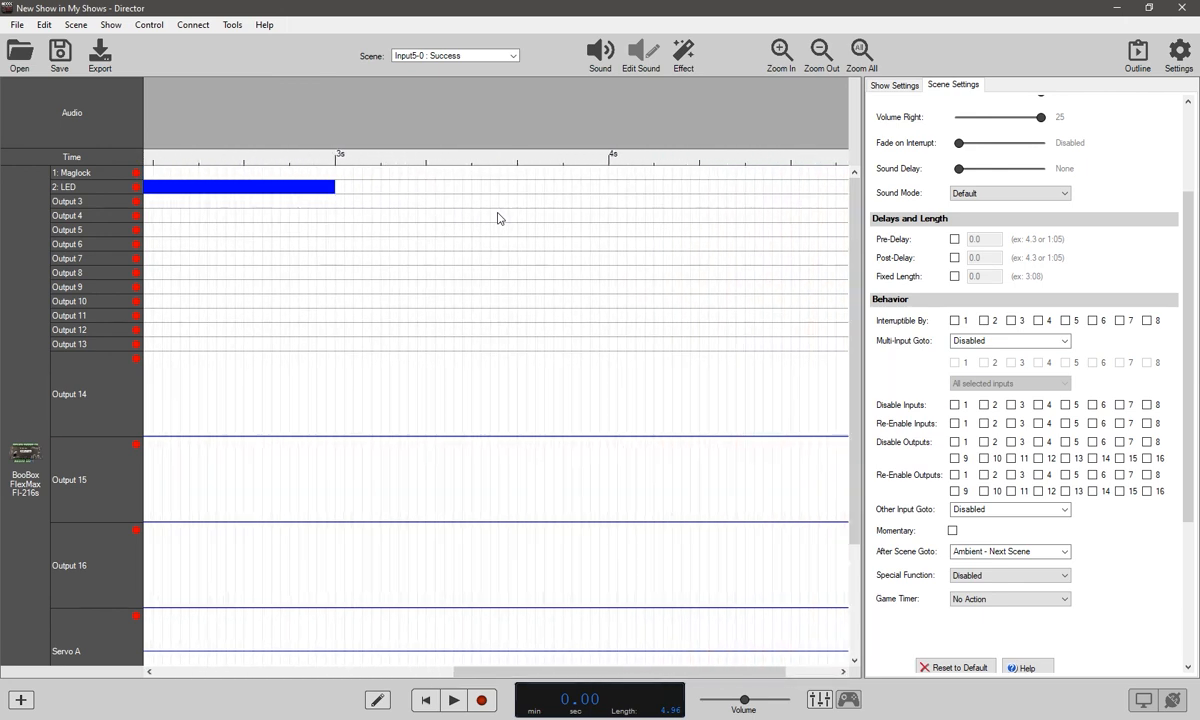
Try lengthening the LED block past 3 s in single small increments and trim it back to 3 s
click(335, 187)
click(343, 187)
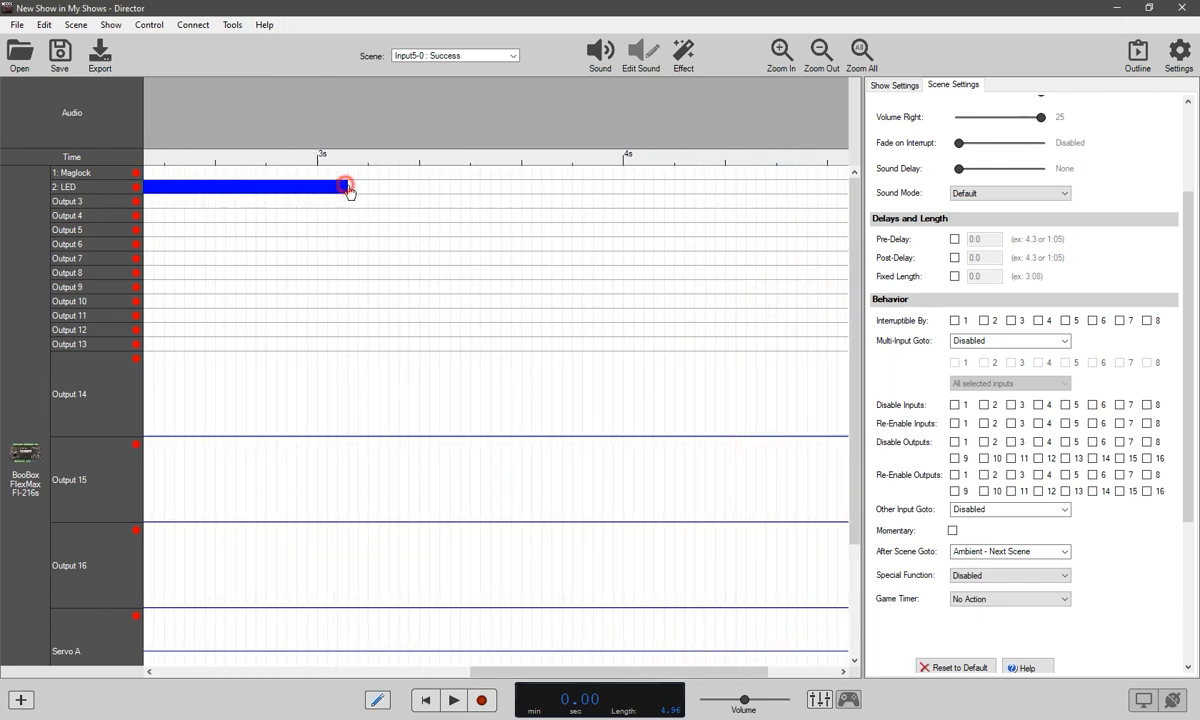
click(352, 187)
click(322, 187)
click(330, 187)
click(339, 187)
click(351, 187)
scroll(363, 211, down, 4)
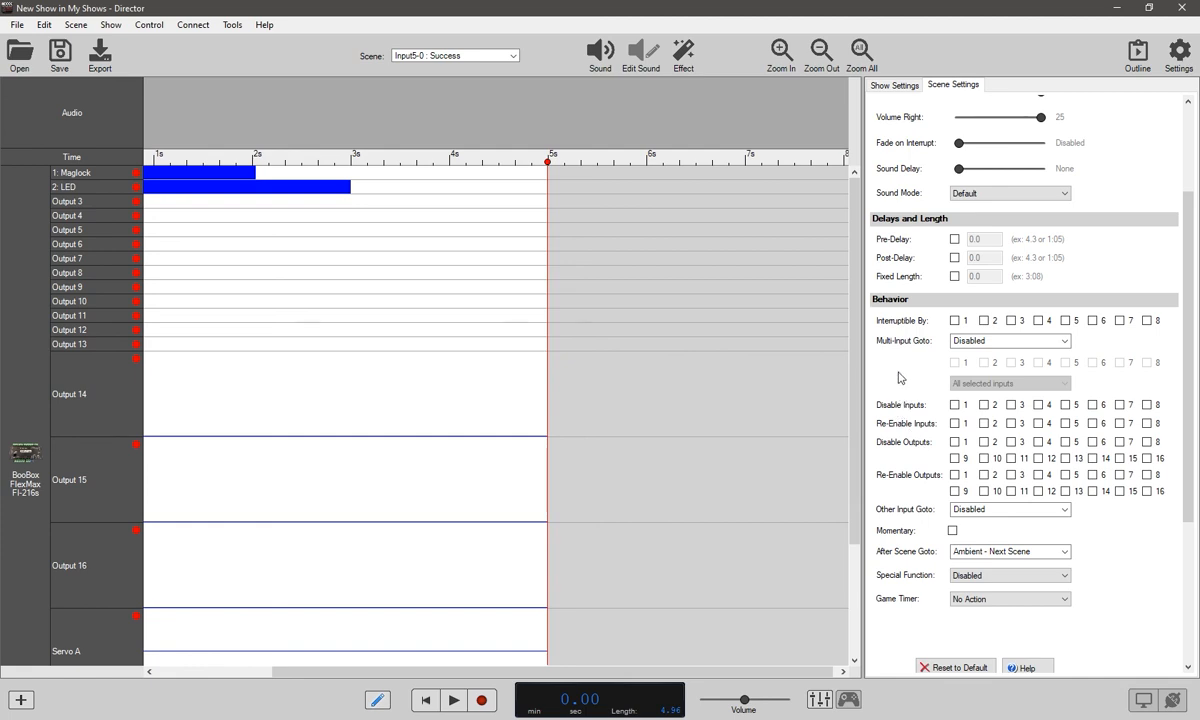
Keep After Scene Goto of the Success scene on Ambient - Next Scene and return to the Ambient-0 Waiting scene
click(981, 552)
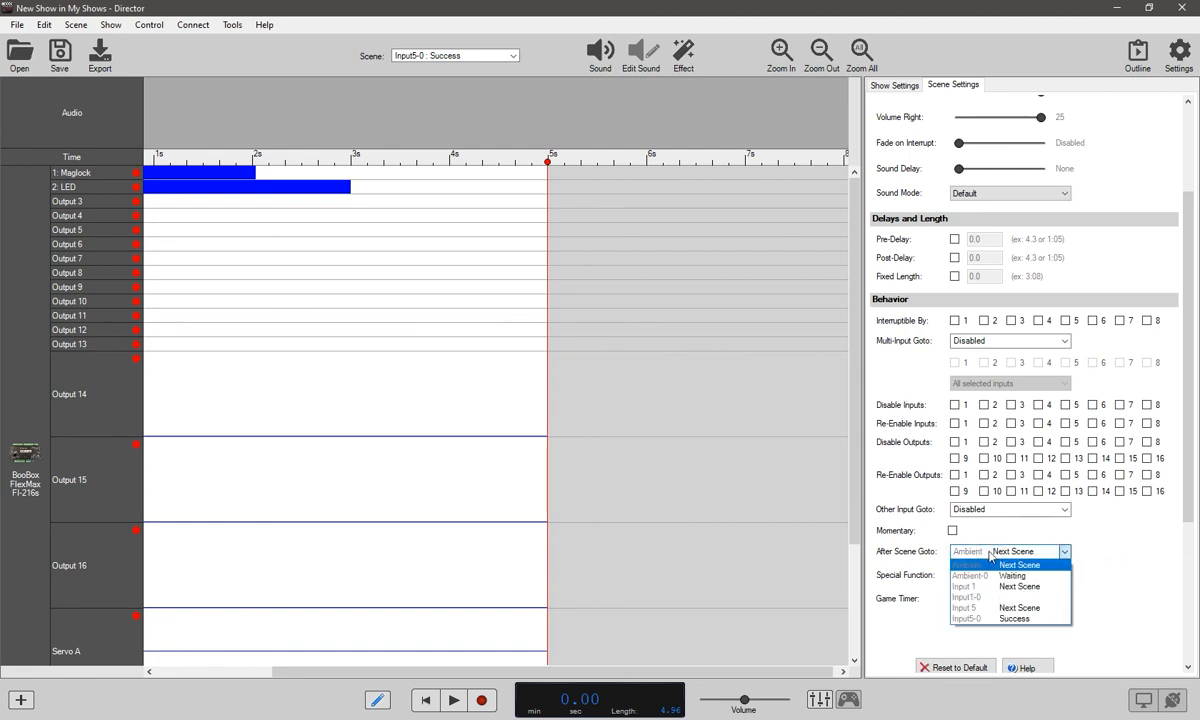
click(992, 558)
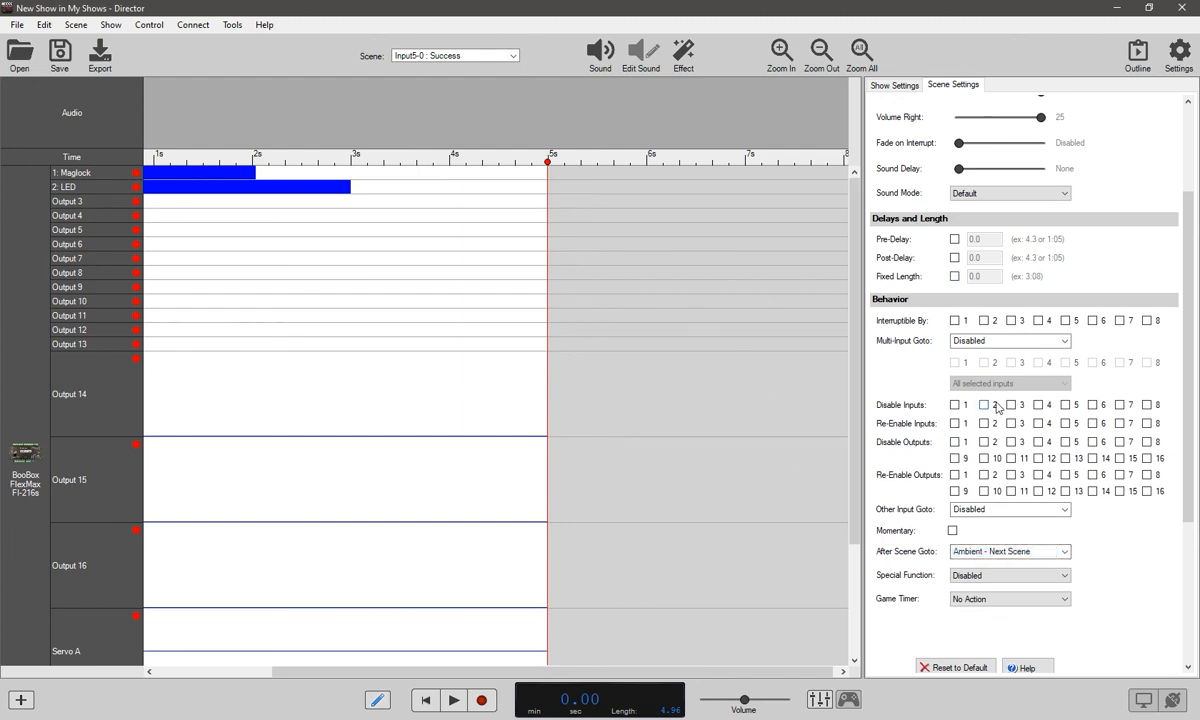
click(513, 57)
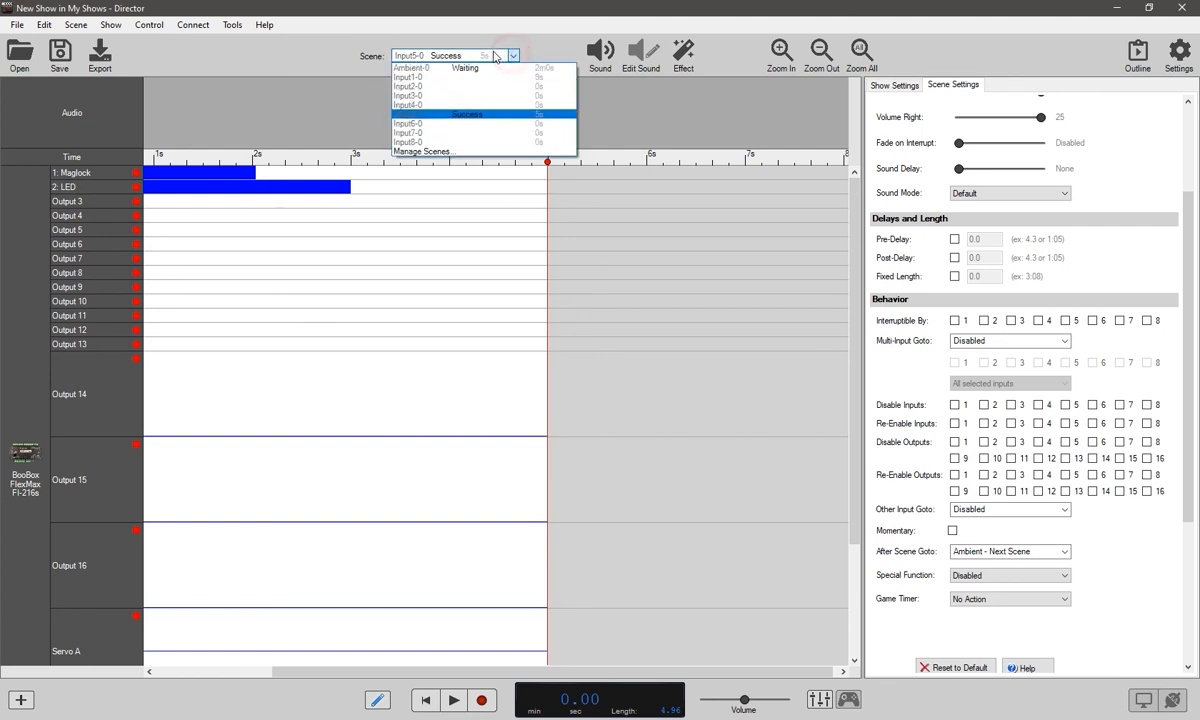
click(450, 65)
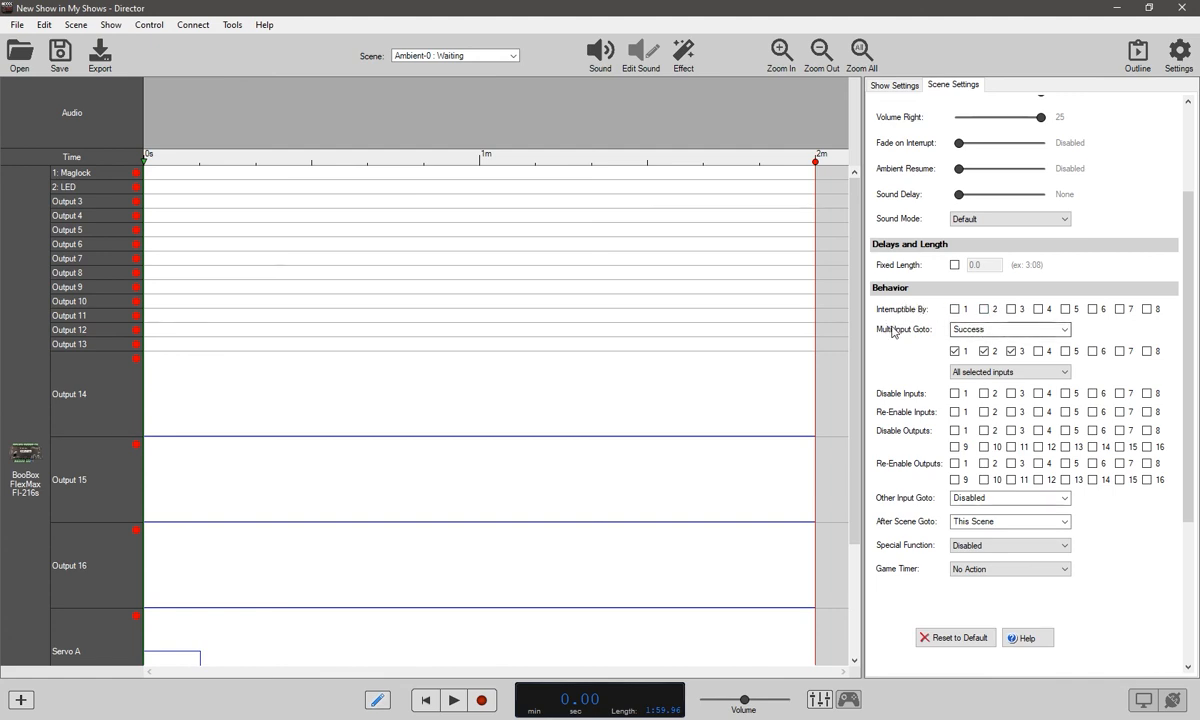
Keep inputs 1, 2 and 3 selected for the Multi-Input Goto and set its condition to 2 of the selected inputs
click(983, 349)
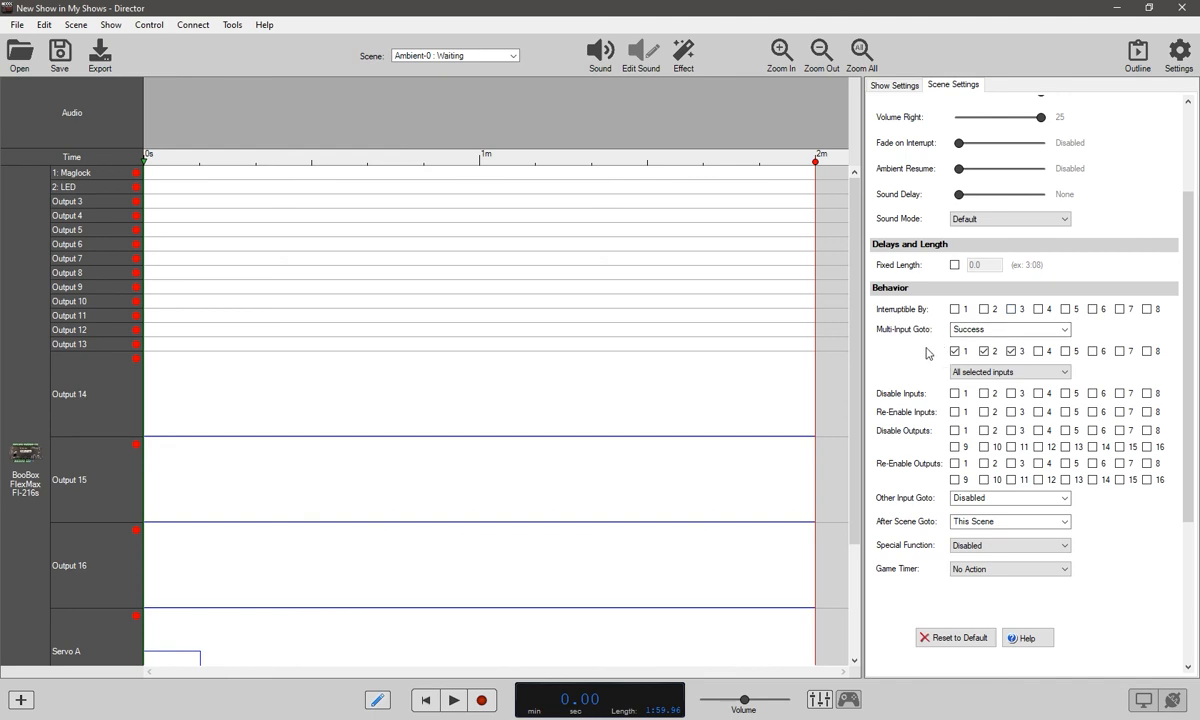
click(1062, 372)
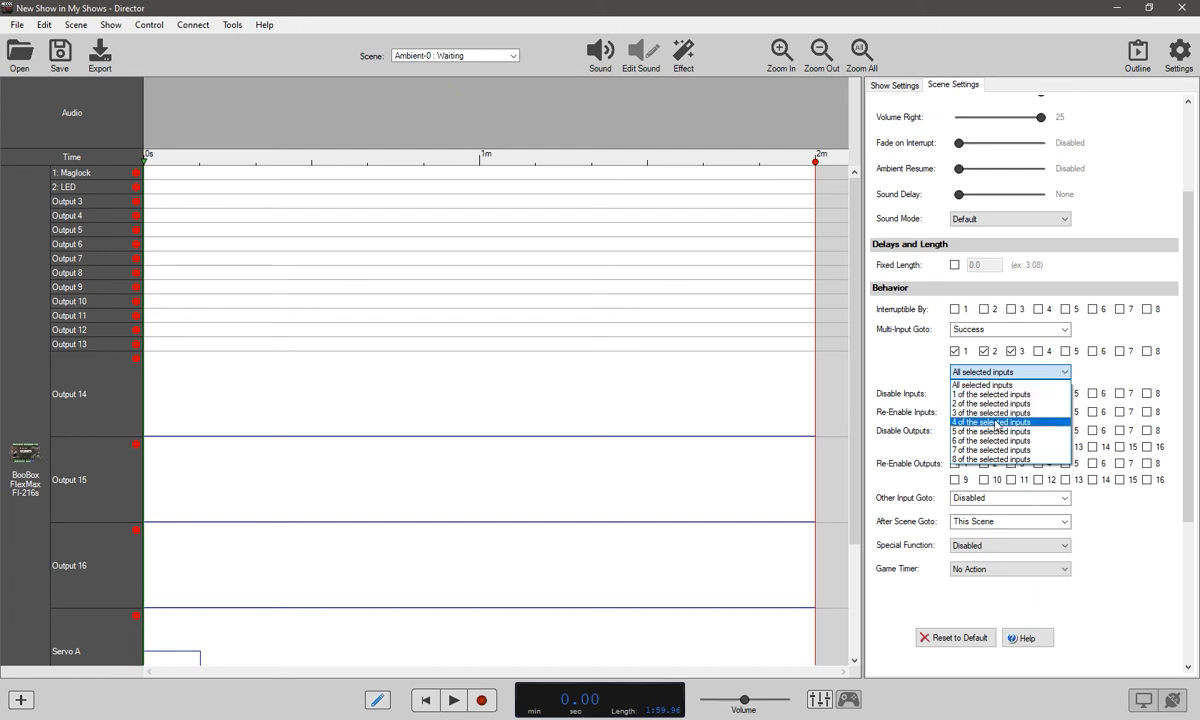
click(1000, 404)
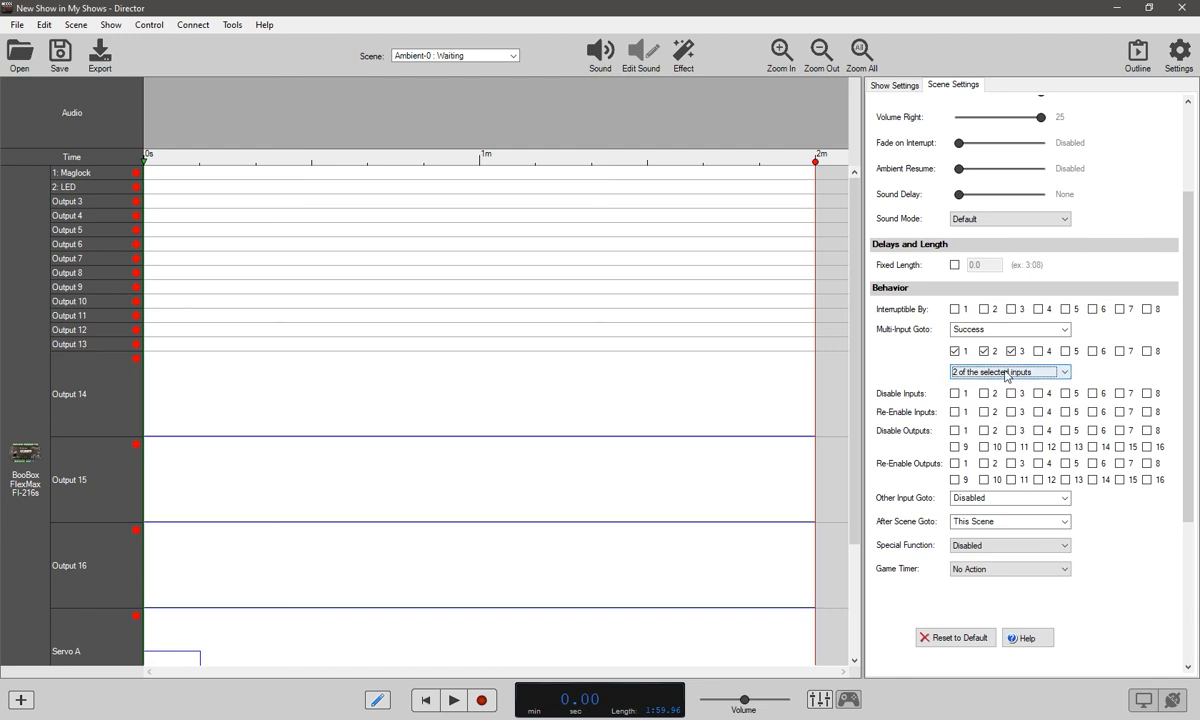
Set the Waiting scene's Multi-Input Goto condition to All selected inputs
click(963, 377)
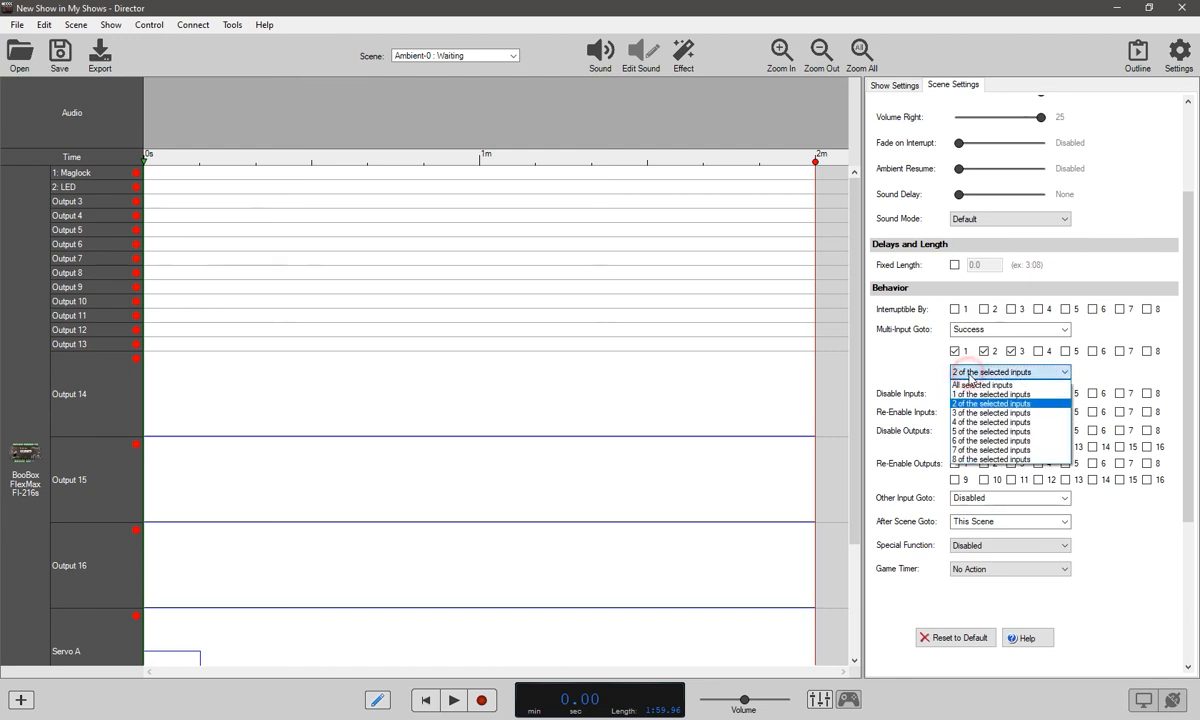
click(967, 382)
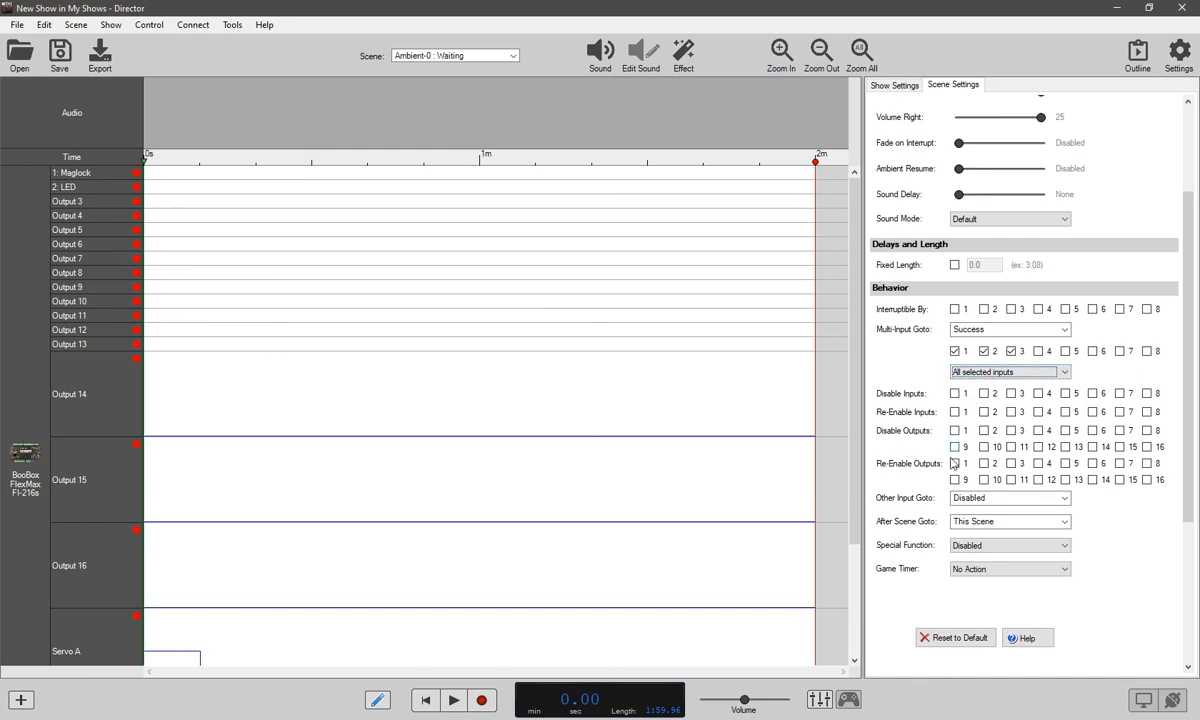
Try disabling inputs 1, 2 and 3 in the Waiting scene and clear those Disable Inputs selections again
click(955, 393)
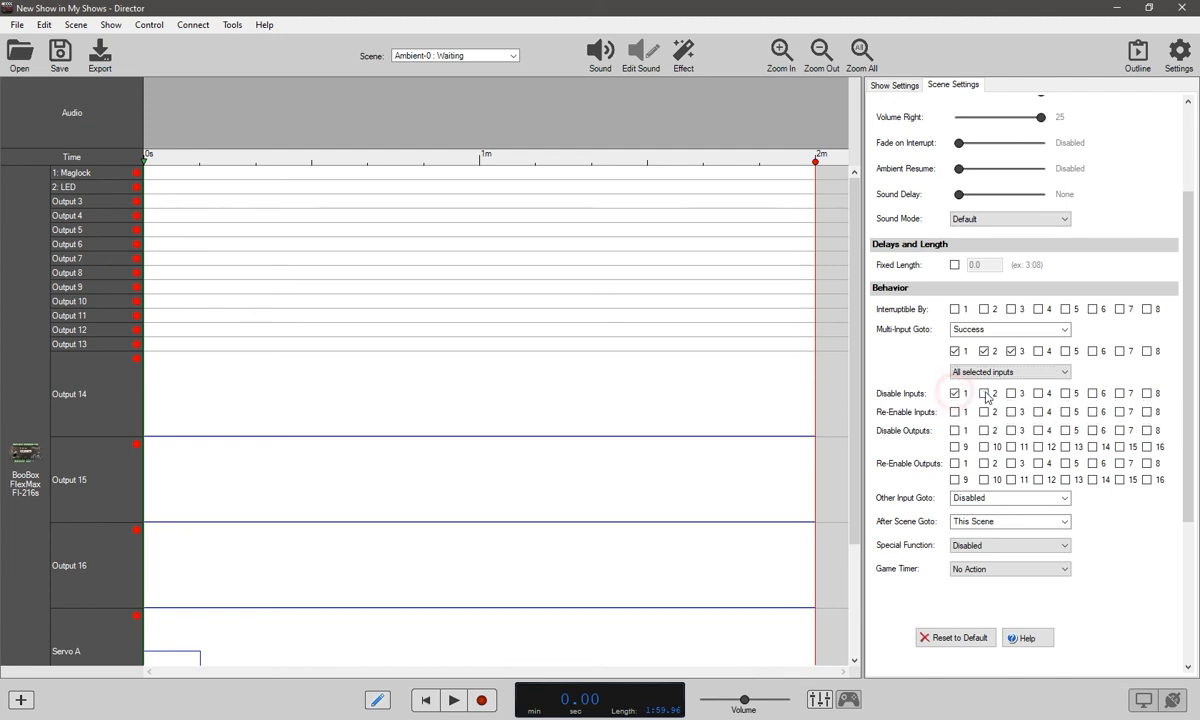
click(984, 393)
click(1011, 393)
click(984, 393)
click(1012, 393)
Switch to the Input5-0 Success scene and set it to disable inputs 1, 2 and 3
click(513, 56)
click(485, 113)
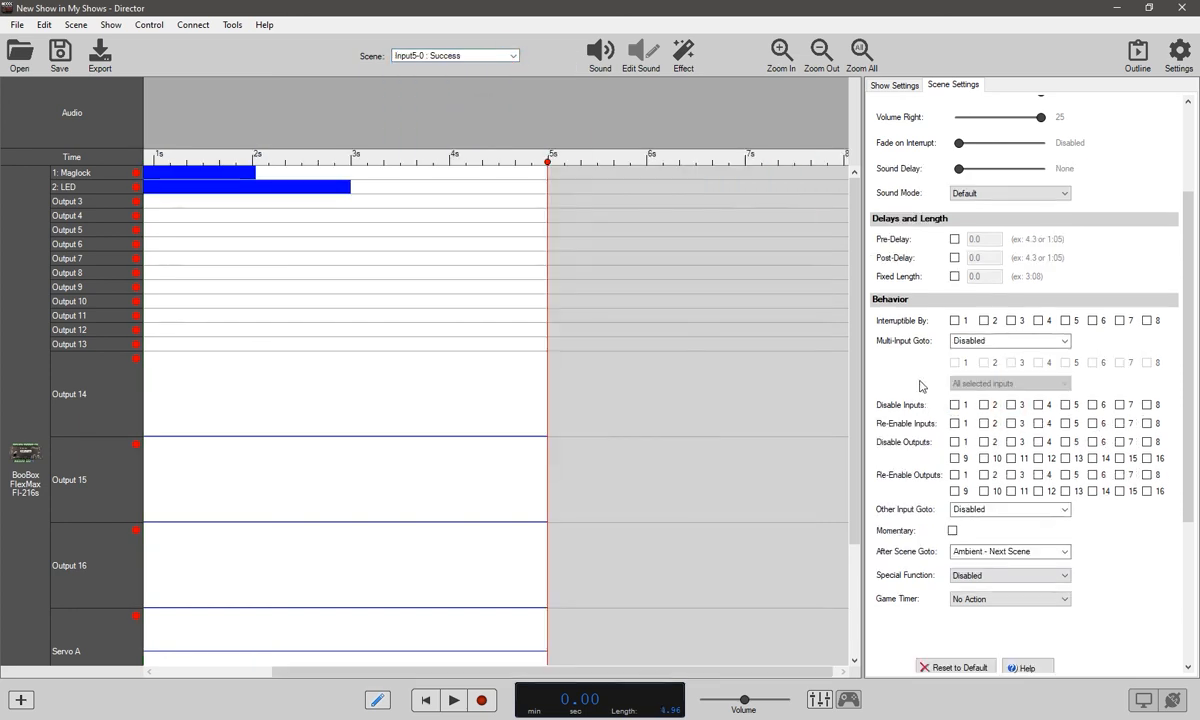
click(956, 406)
click(984, 405)
click(1012, 405)
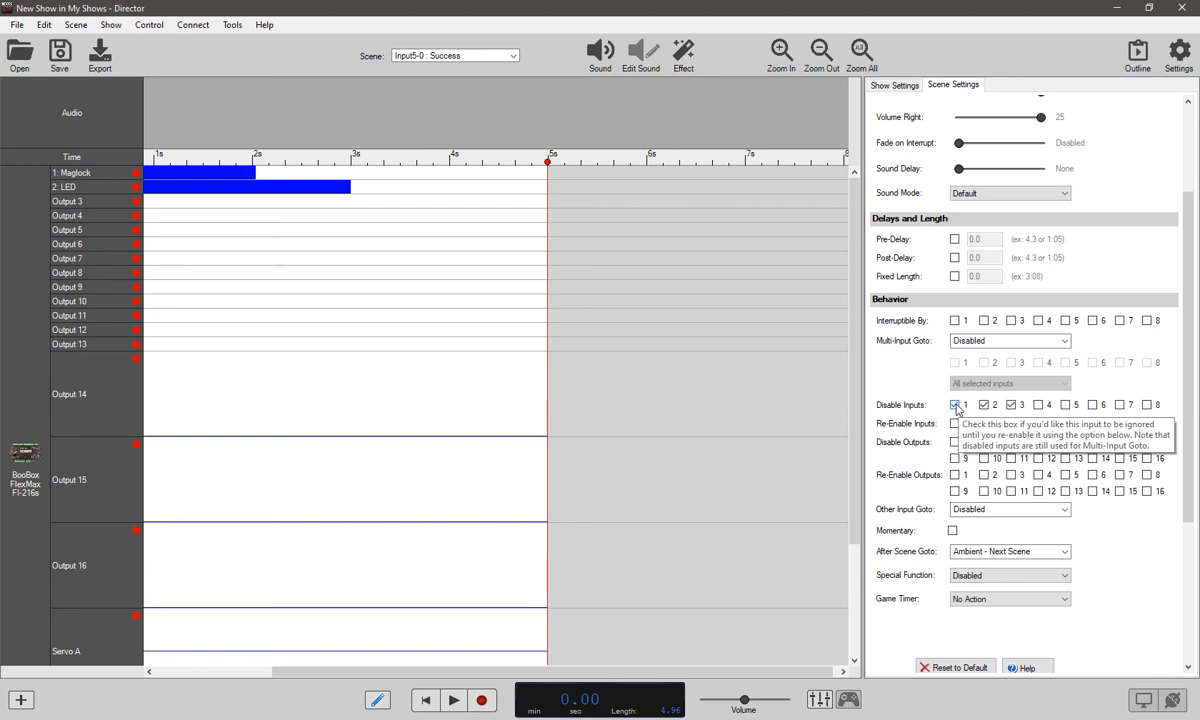
Compare the Disable Inputs settings of the Waiting scene with those of the Success scene
click(511, 57)
click(430, 66)
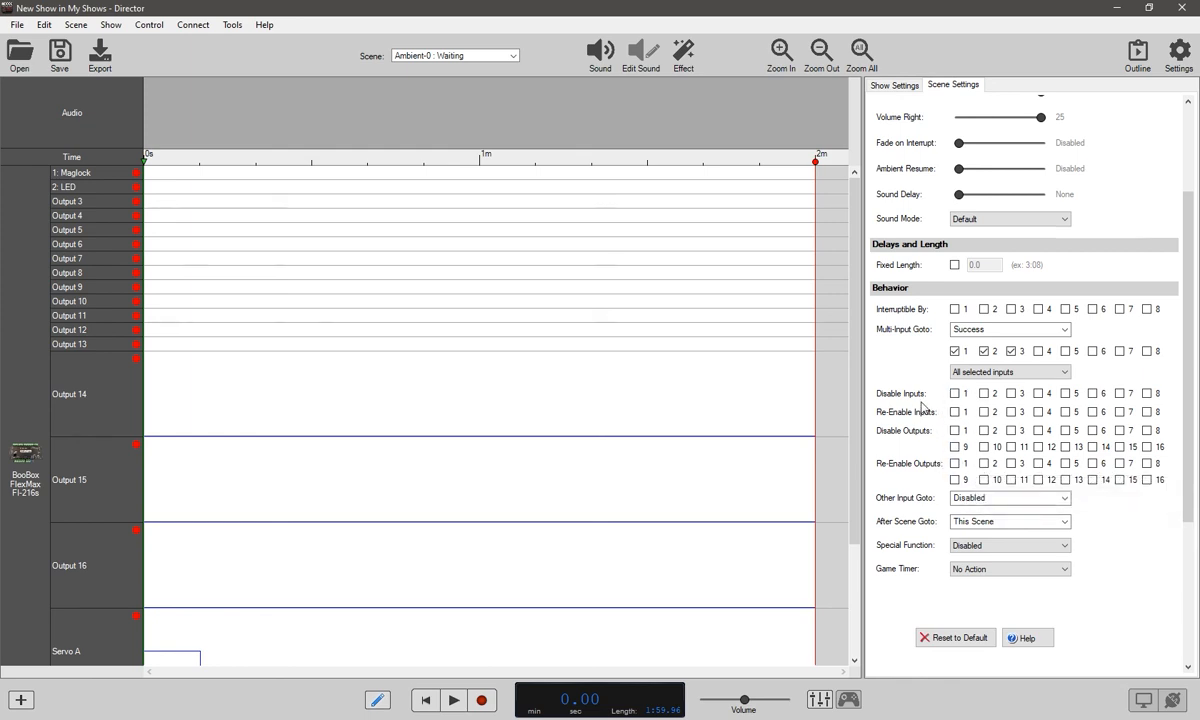
click(510, 56)
click(466, 118)
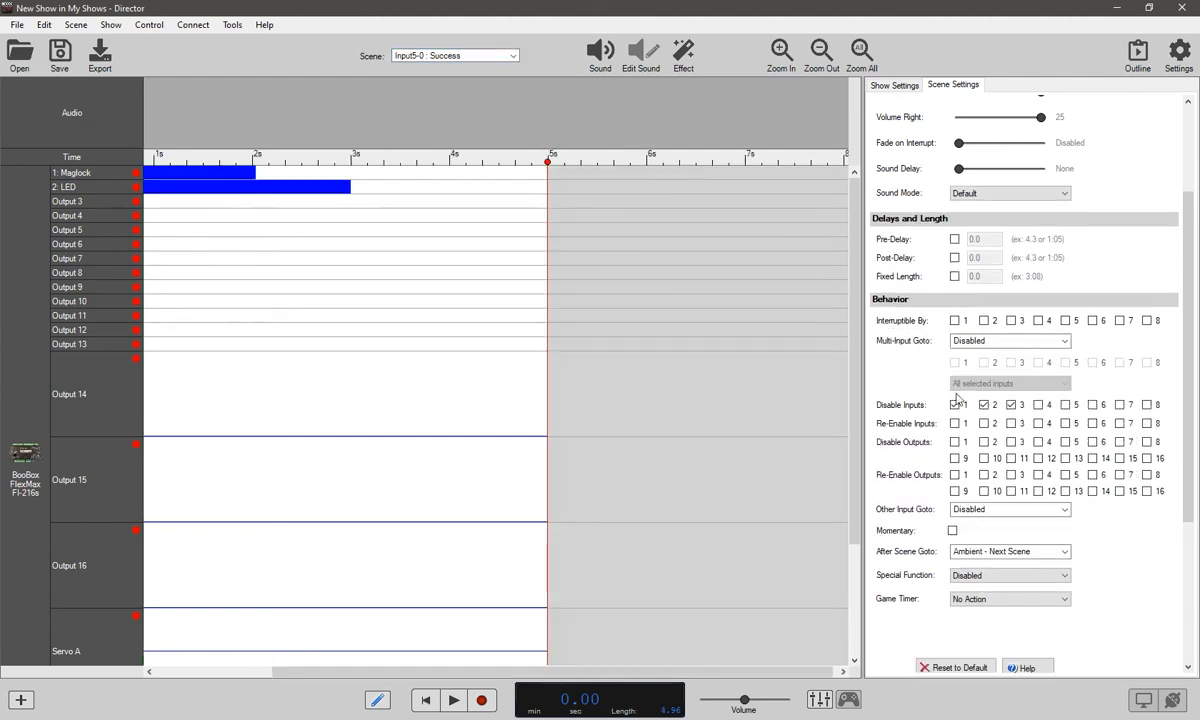
click(1011, 405)
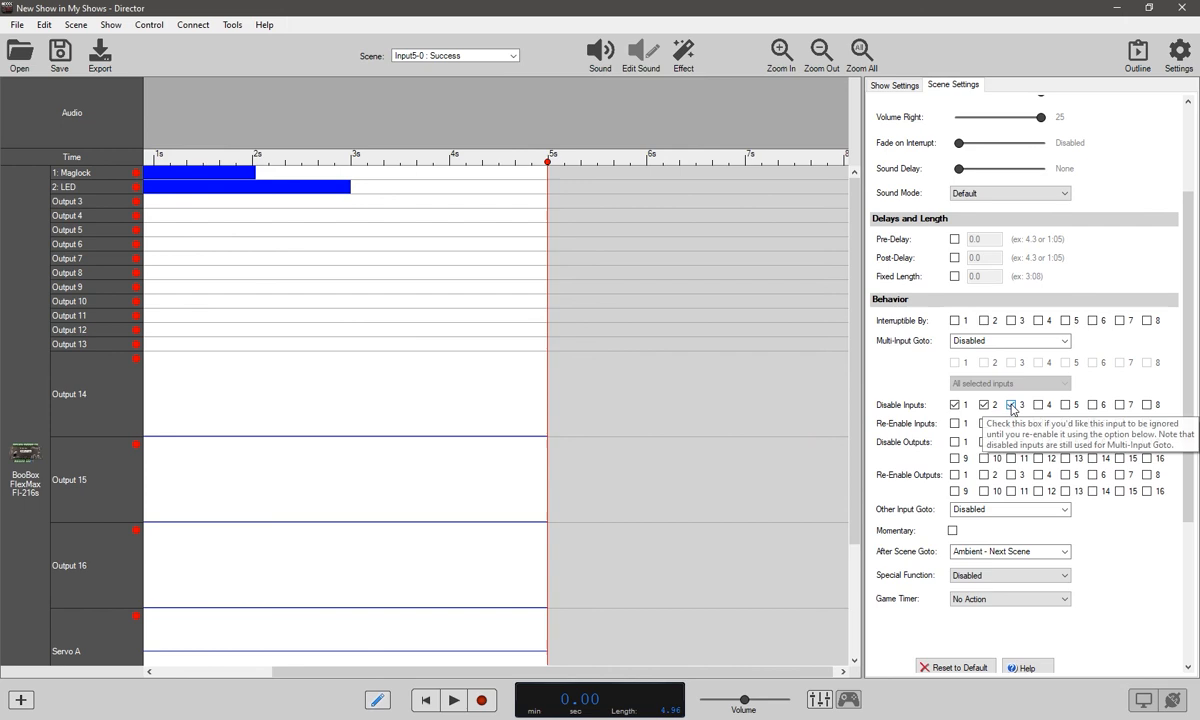
In the Waiting scene, try re-enabling inputs 1, 2 and 3 and clear those Re-Enable Inputs selections again
click(510, 56)
click(505, 68)
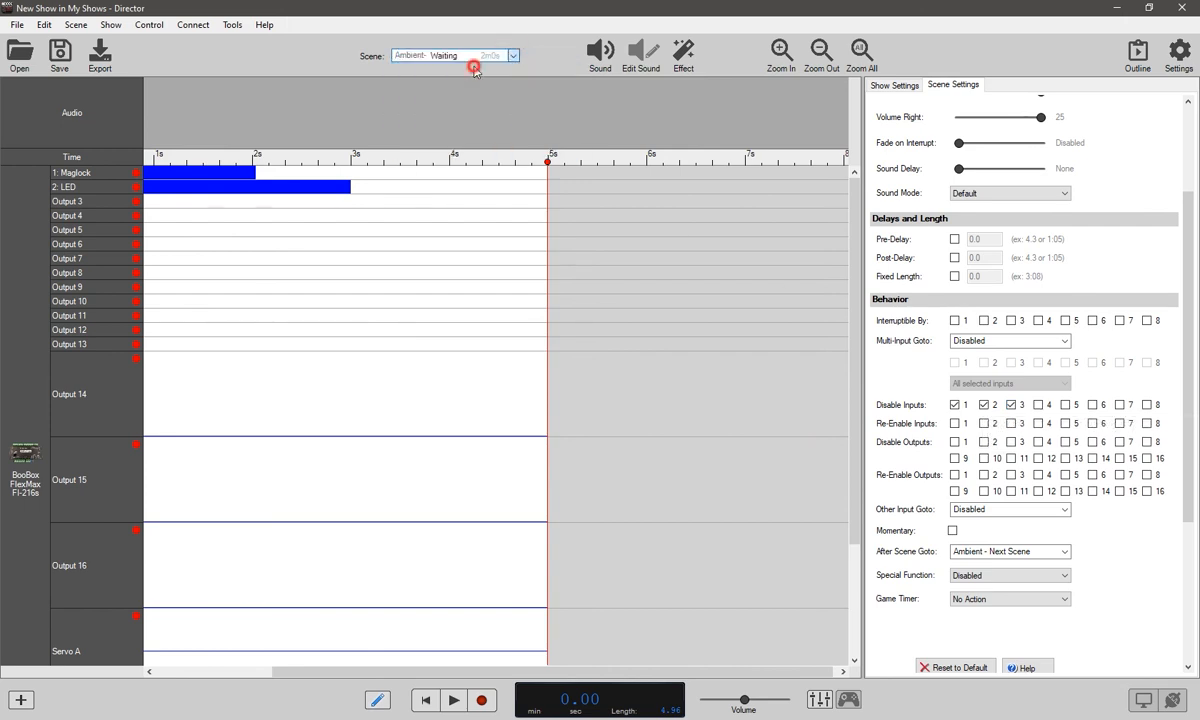
click(954, 411)
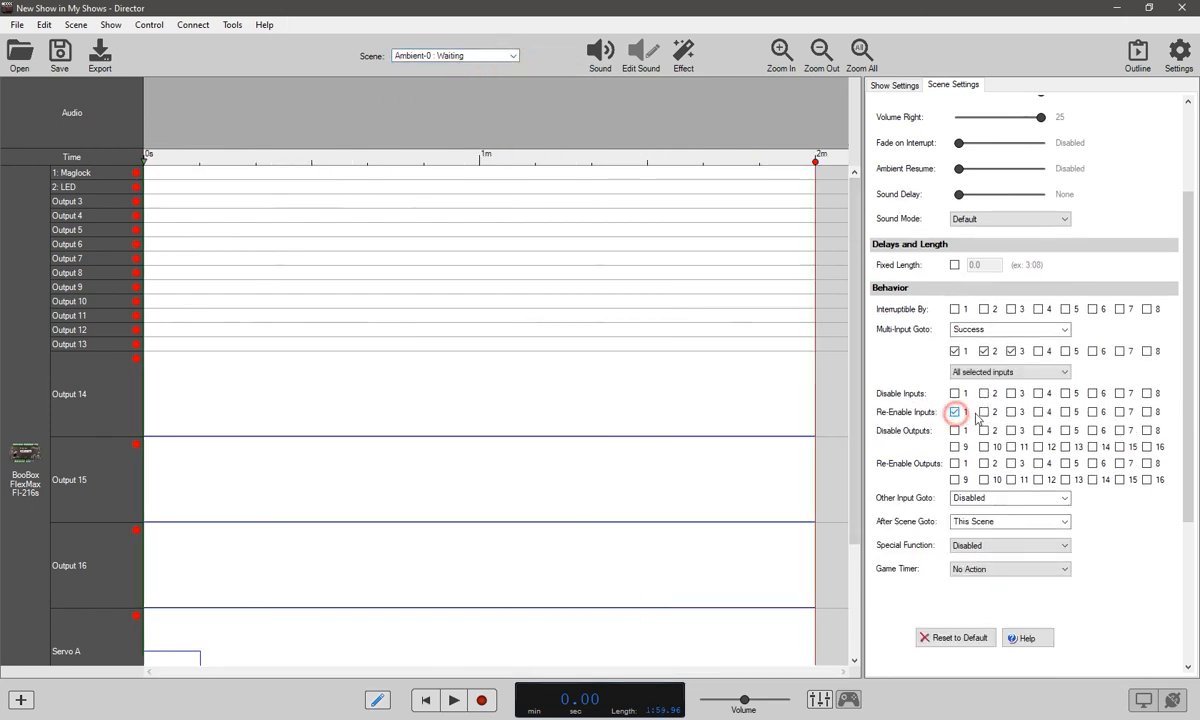
click(984, 411)
click(1011, 412)
click(954, 412)
click(955, 412)
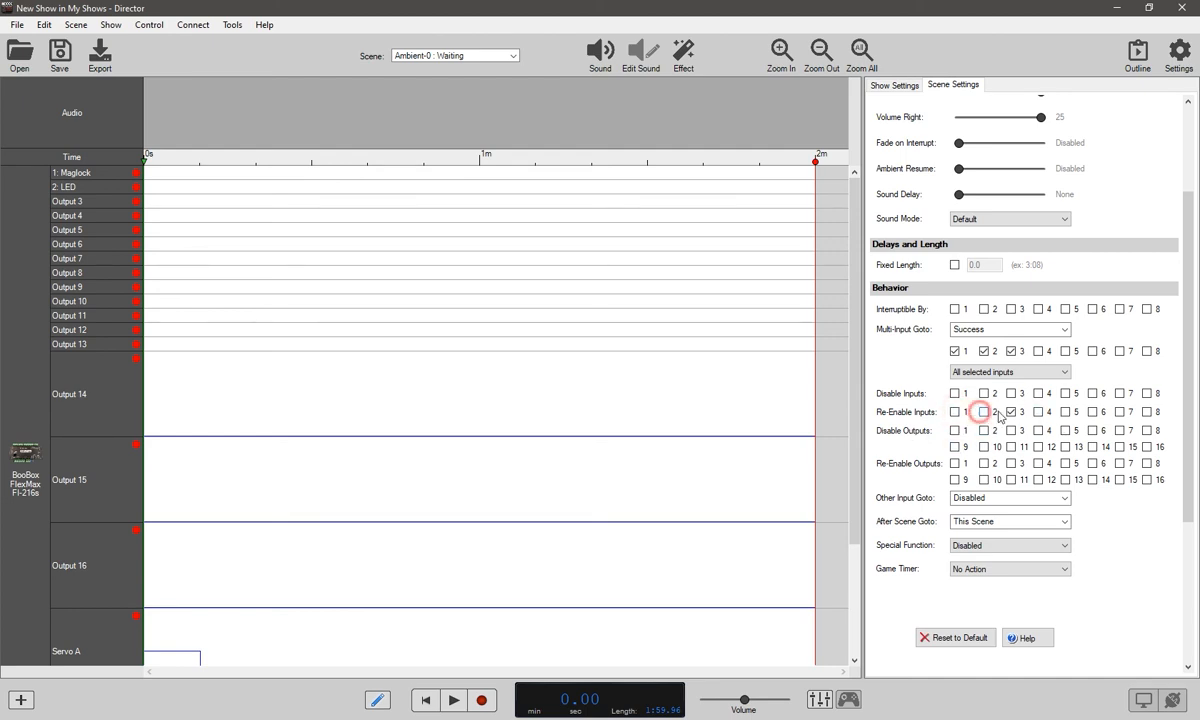
click(1008, 412)
click(984, 412)
In the Success scene, turn the Maglock output on for the full 5 s and set the scene to disable output 1
click(482, 57)
click(474, 112)
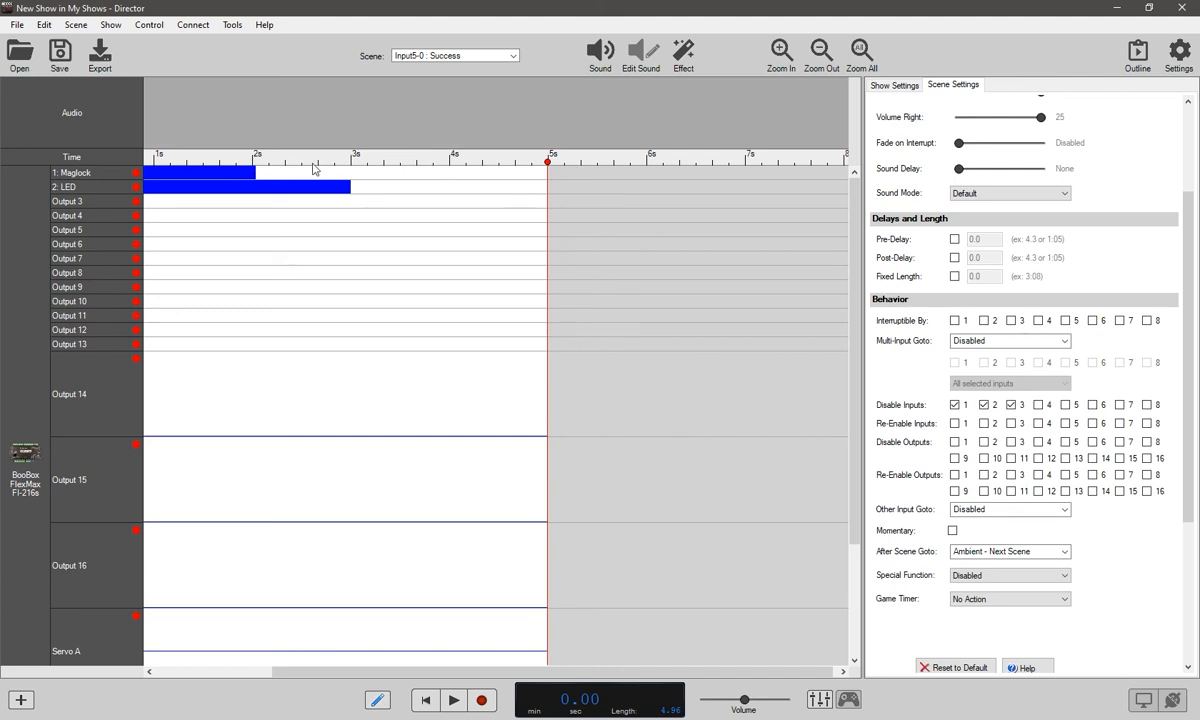
click(126, 176)
right_click(306, 172)
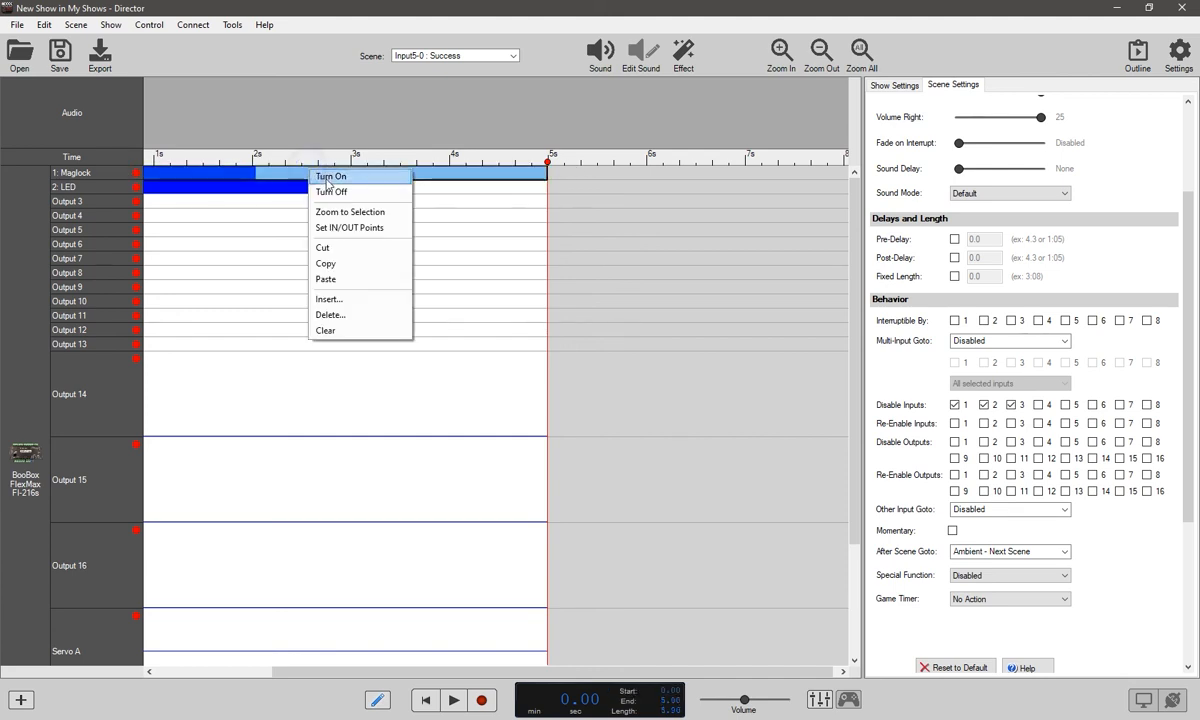
click(327, 179)
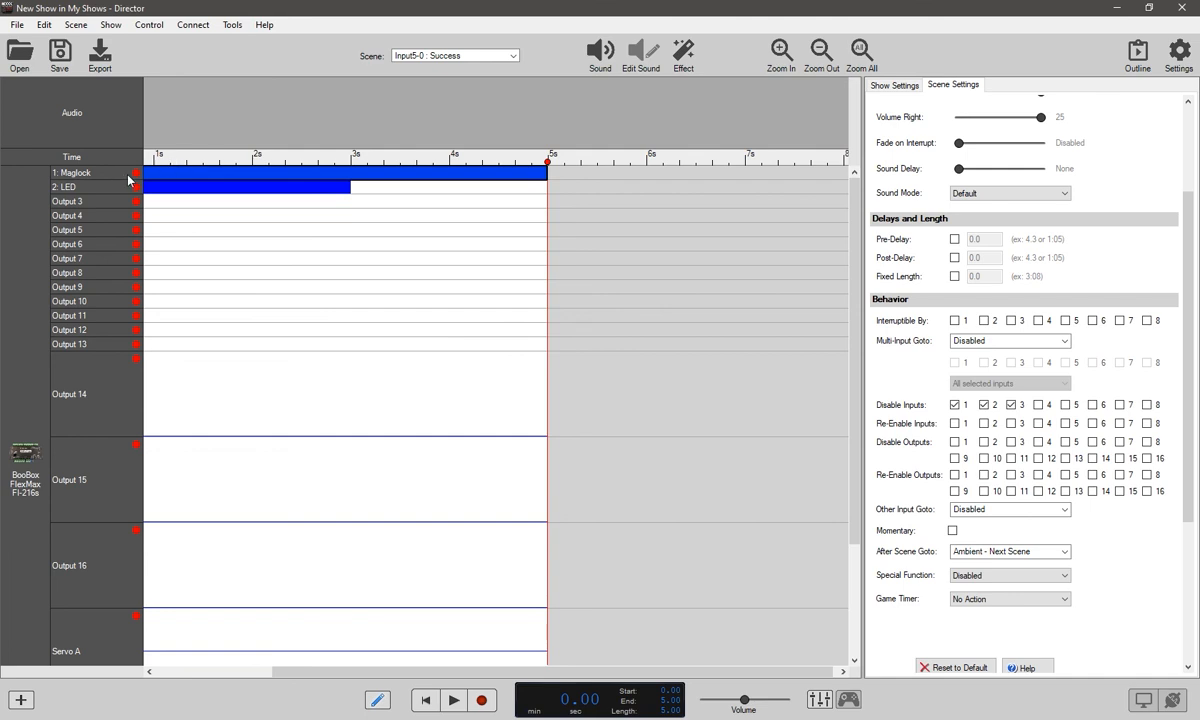
click(955, 442)
In the Ambient-0 Waiting scene, make input 4 the interrupting input and set Other Input Goto to Input1-0
click(507, 62)
click(490, 68)
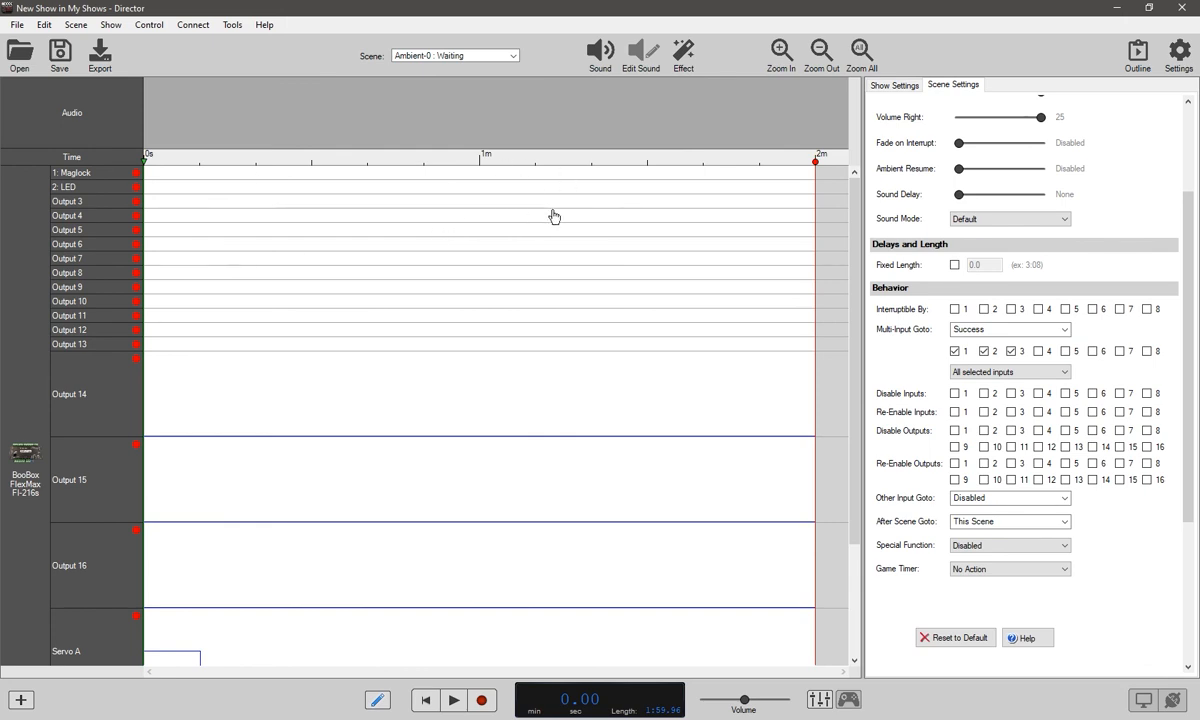
click(488, 56)
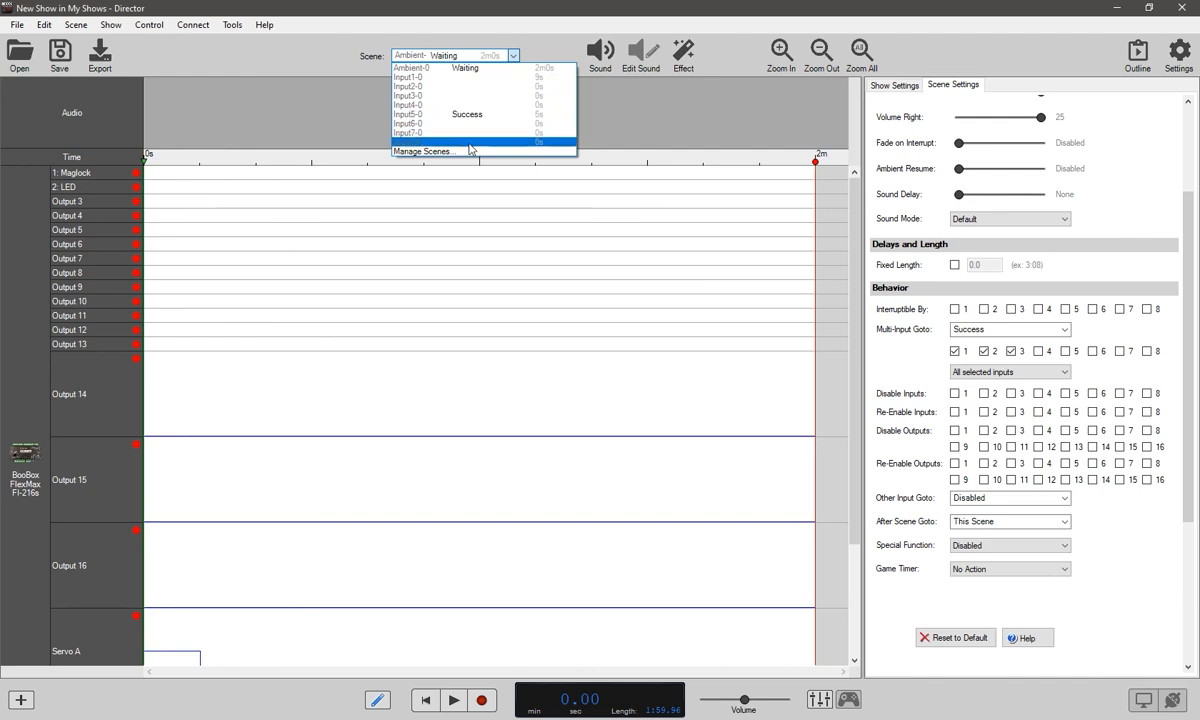
click(490, 57)
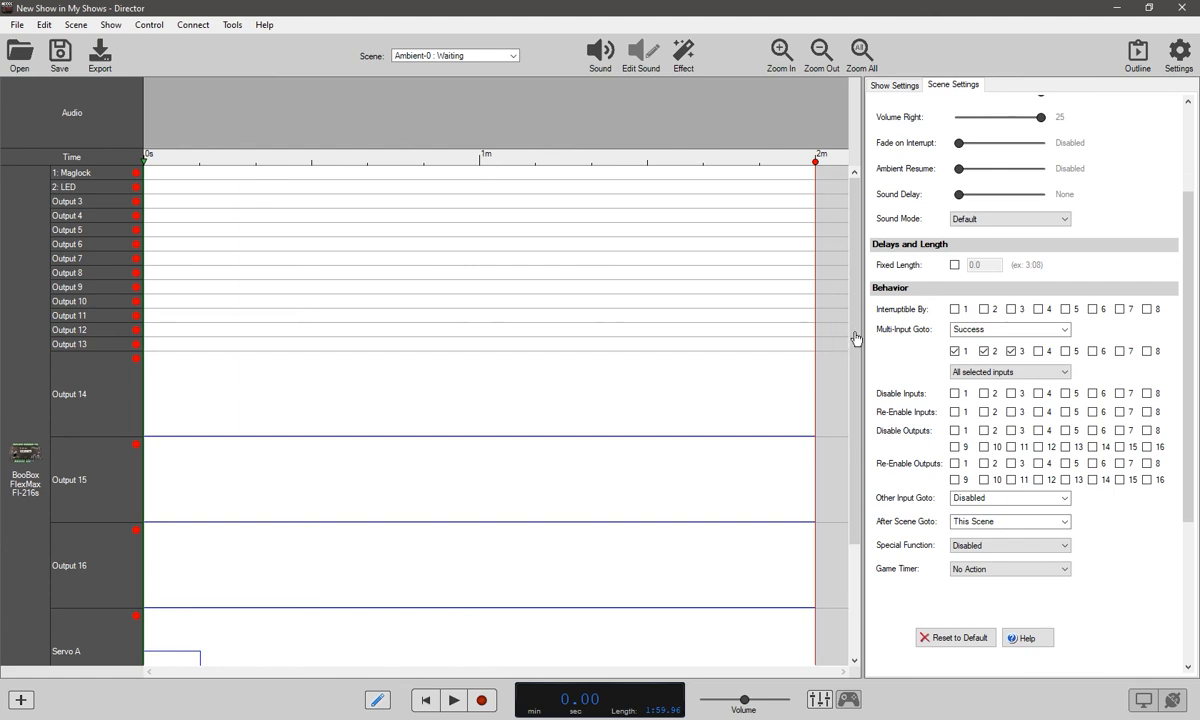
click(982, 499)
click(981, 500)
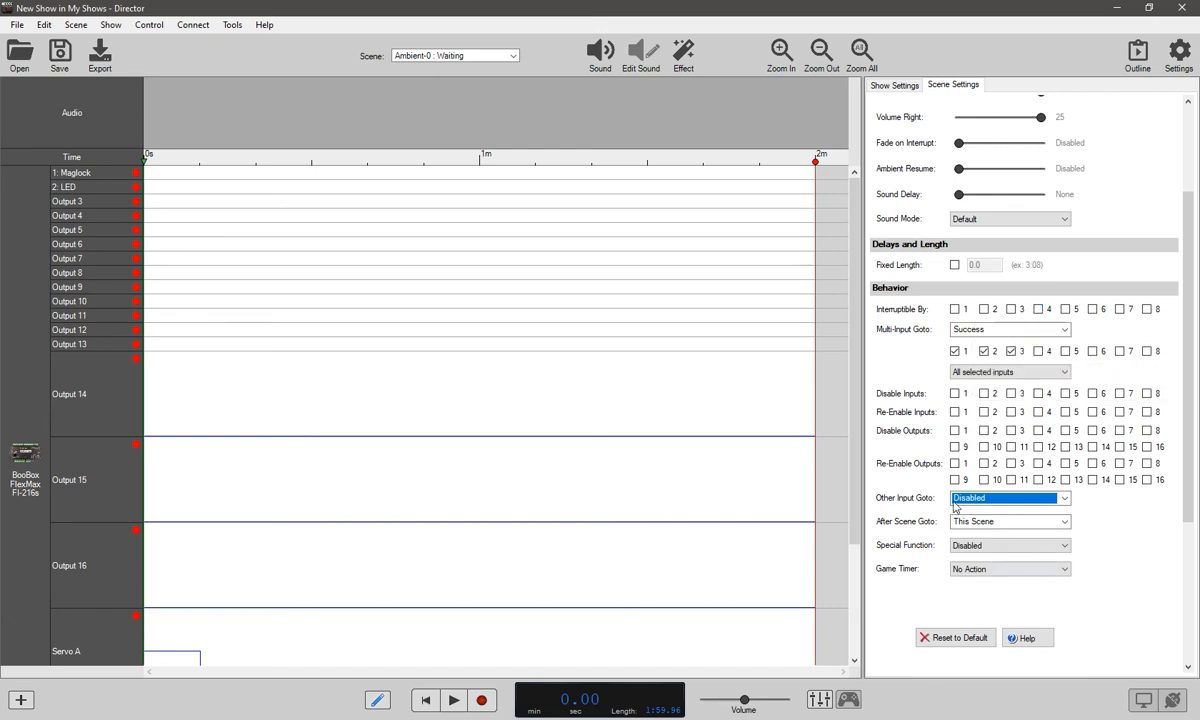
click(1039, 310)
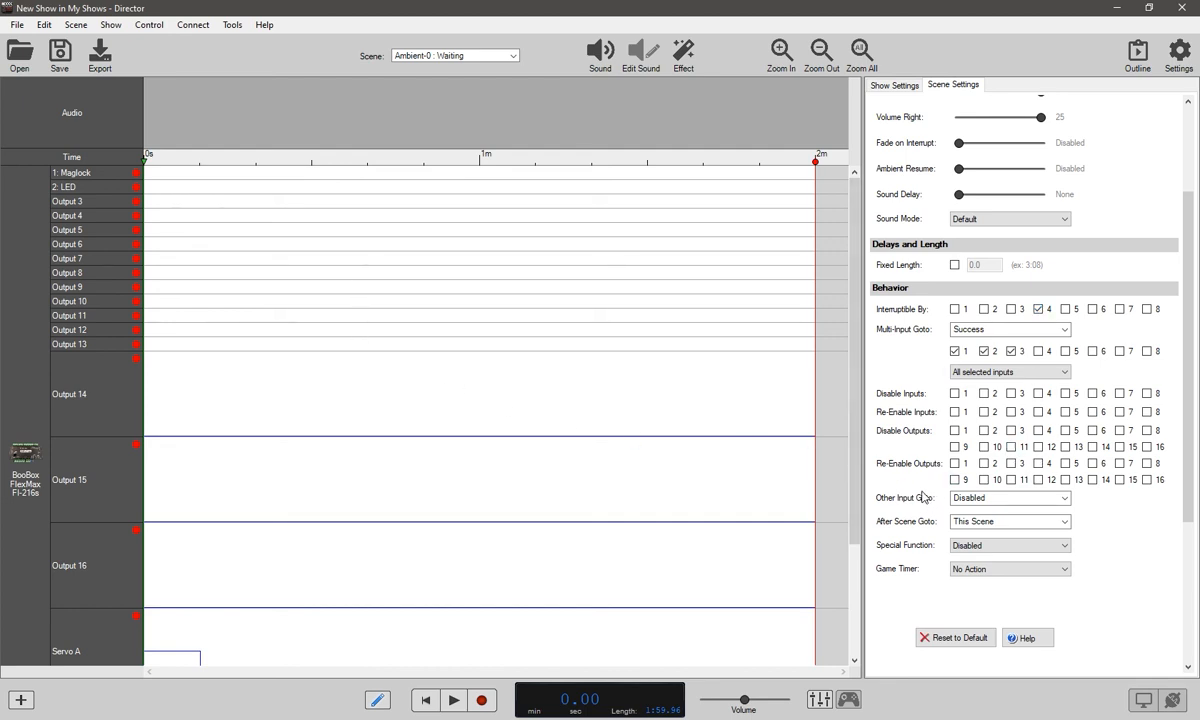
click(994, 502)
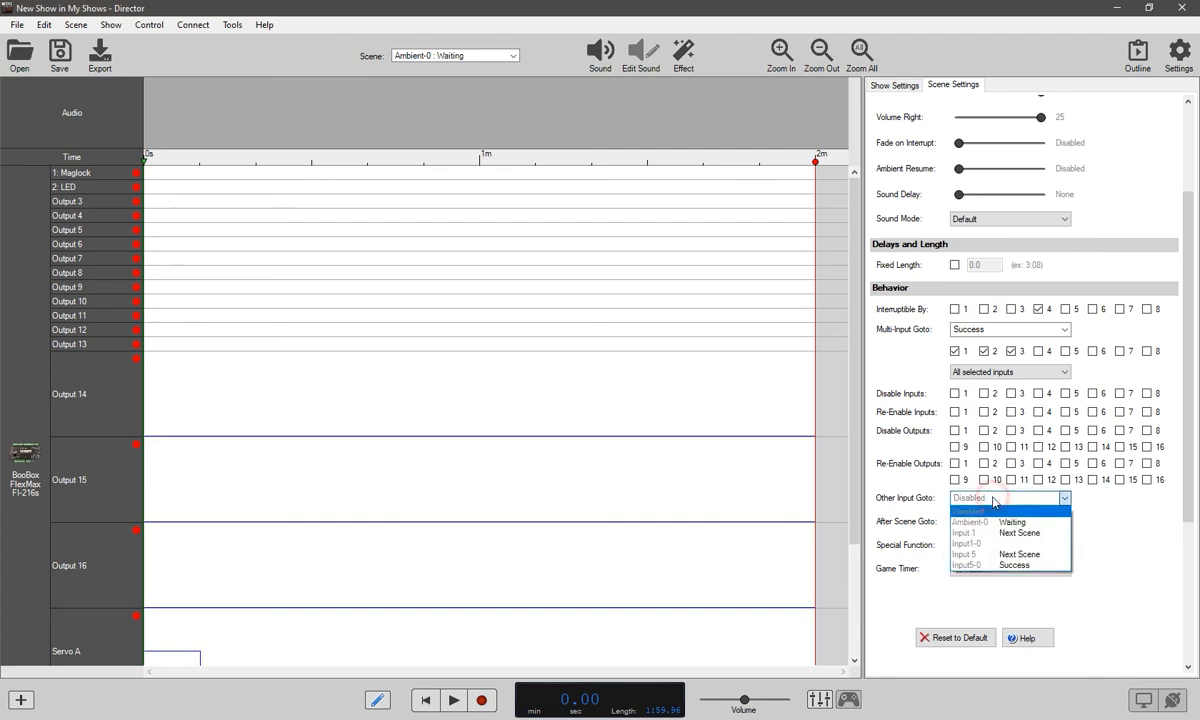
click(1005, 545)
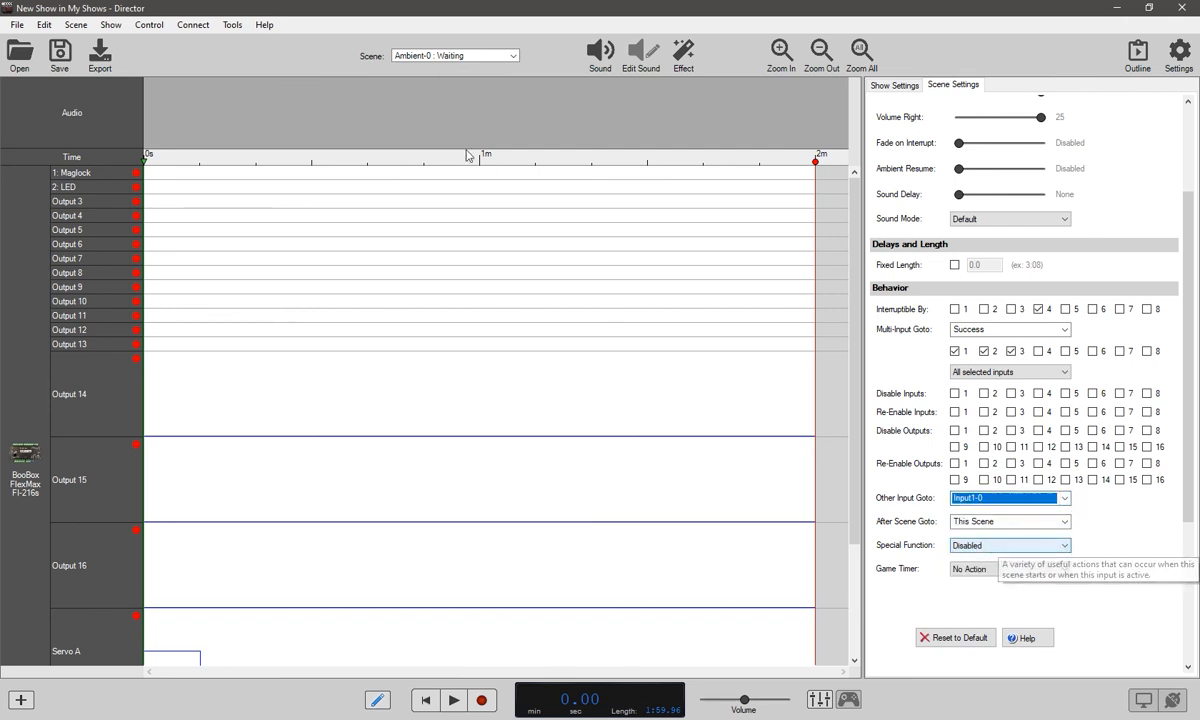
Give the Input1 scene the custom name Fail in the Scene Manager
click(475, 57)
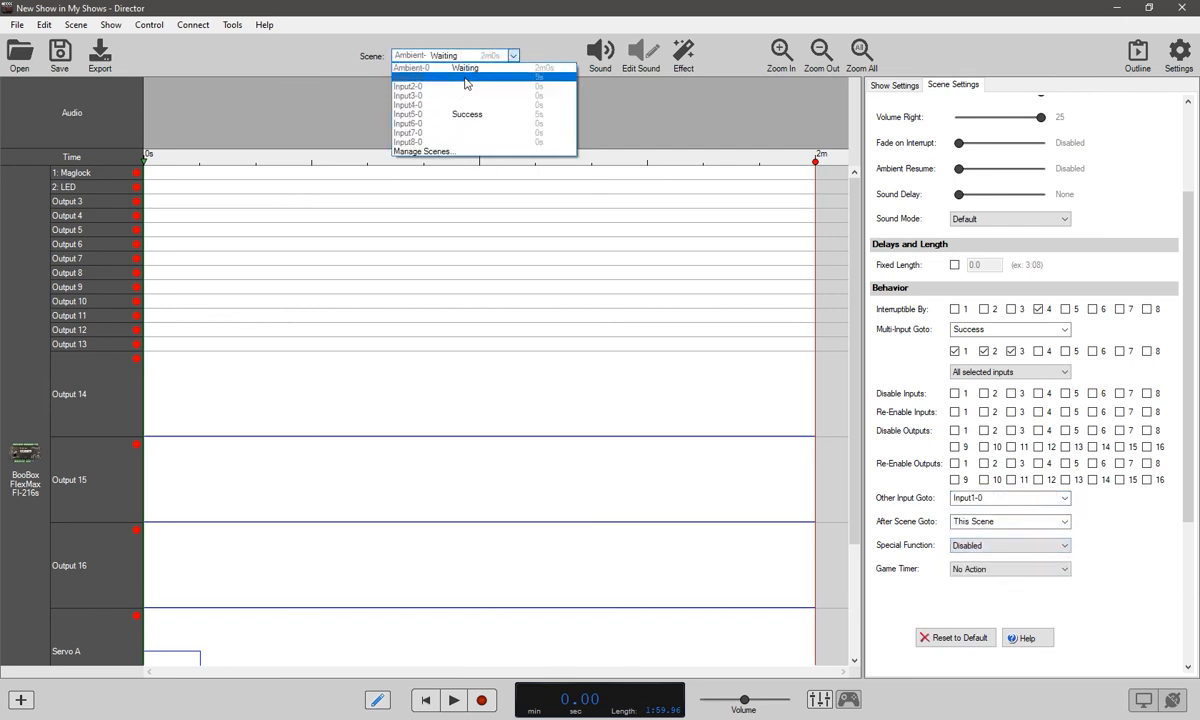
click(415, 151)
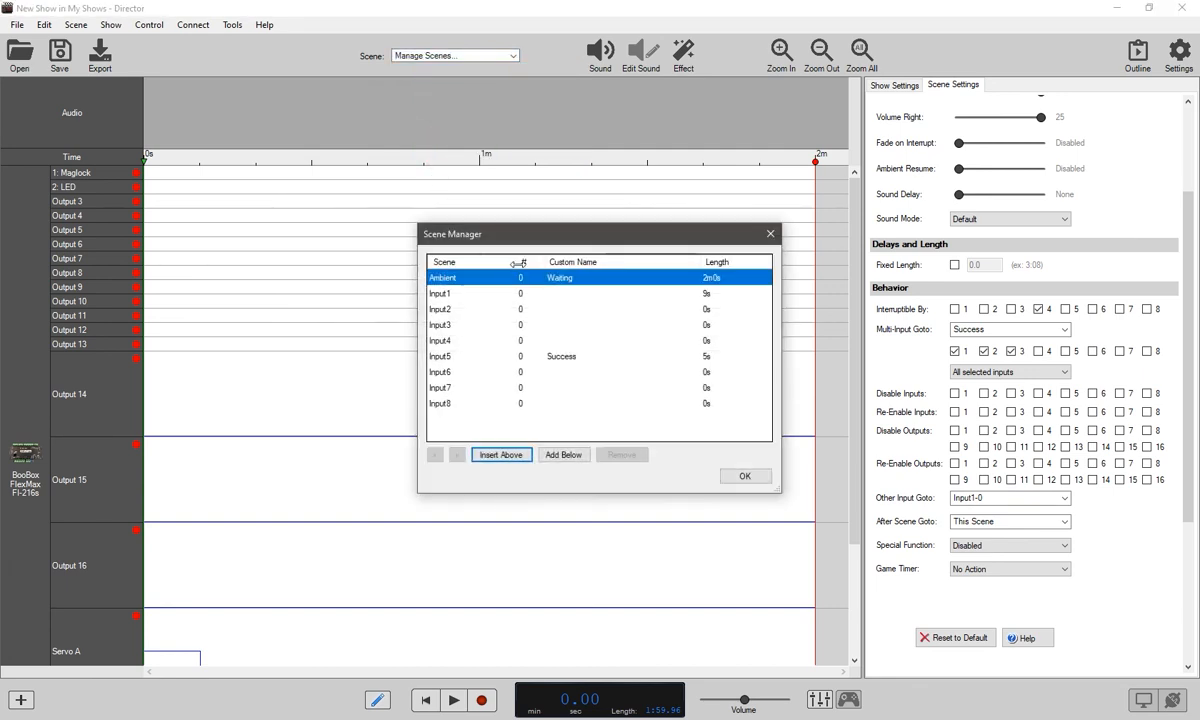
click(557, 293)
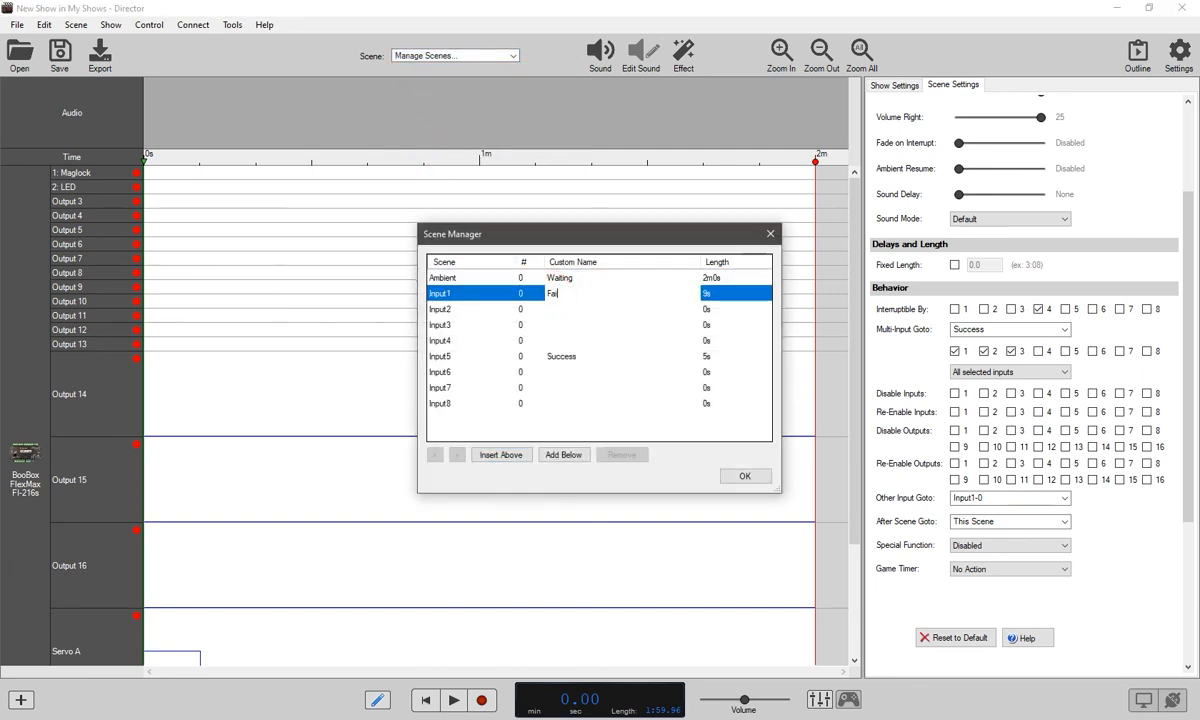
click(744, 476)
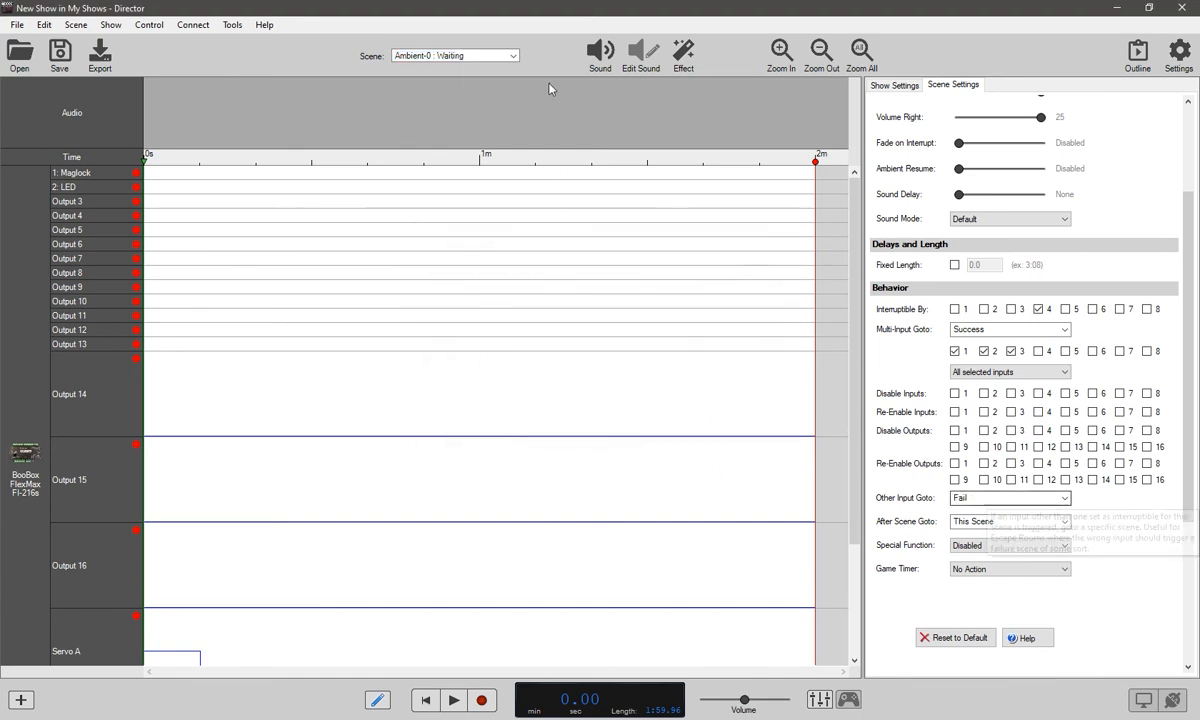
Open the Input1-0 Fail scene and set its After Scene Goto to the Ambient-0 Waiting scene
click(512, 56)
click(473, 79)
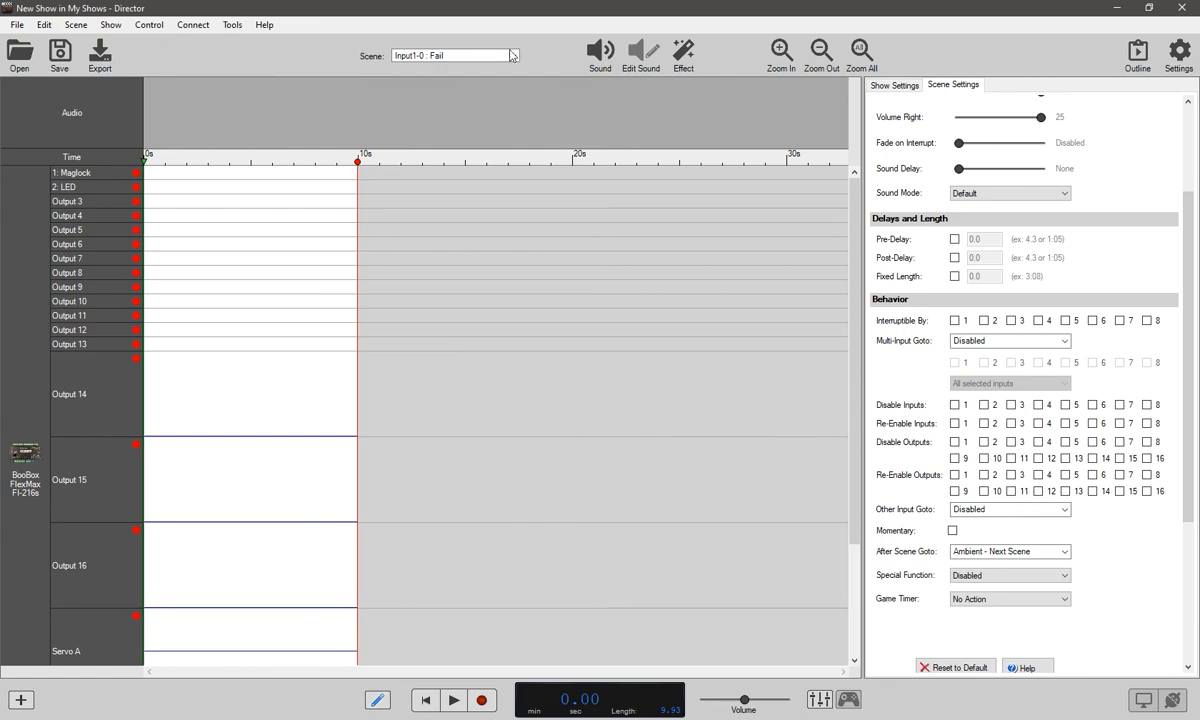
click(513, 57)
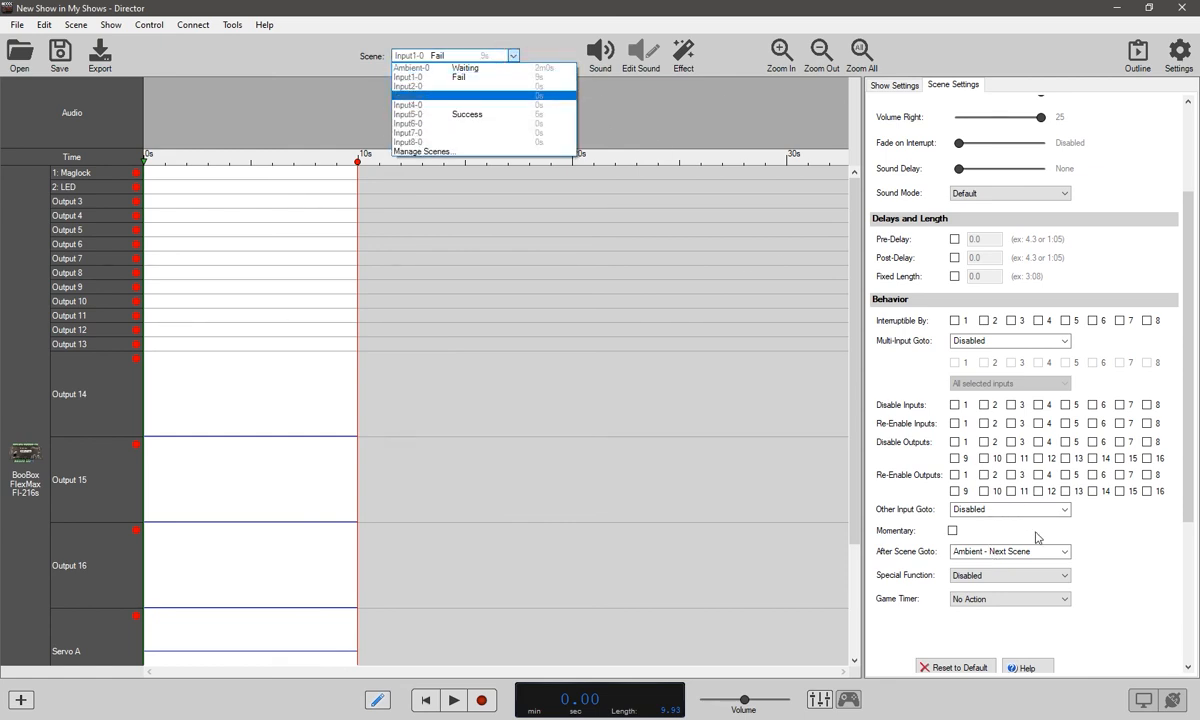
click(970, 500)
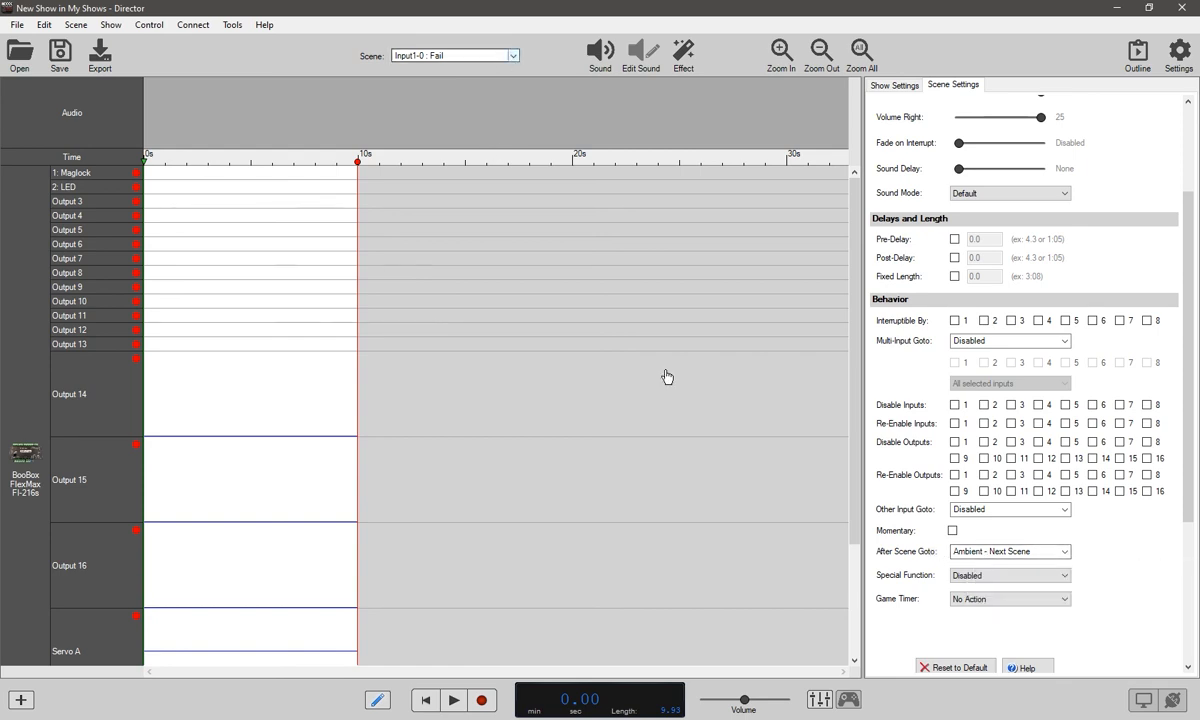
click(975, 554)
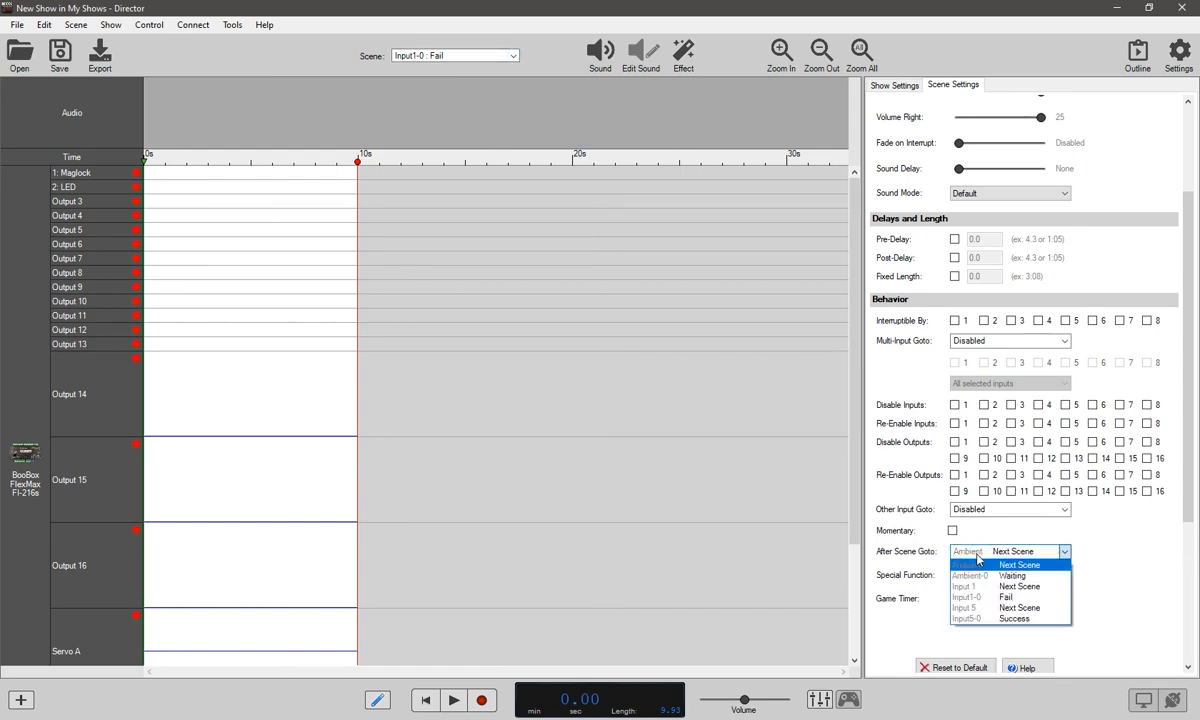
click(1005, 575)
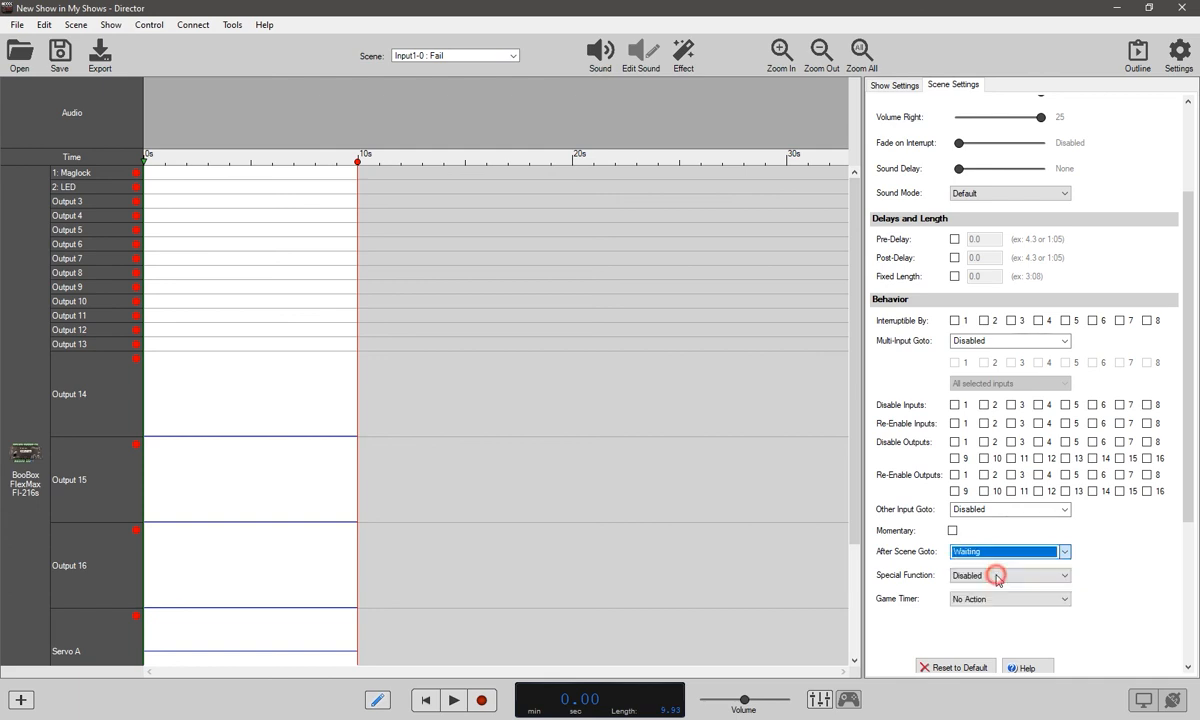
click(399, 163)
Return to the Ambient-0 Waiting scene and review its Multi-Input Goto inputs and the scene list
click(515, 56)
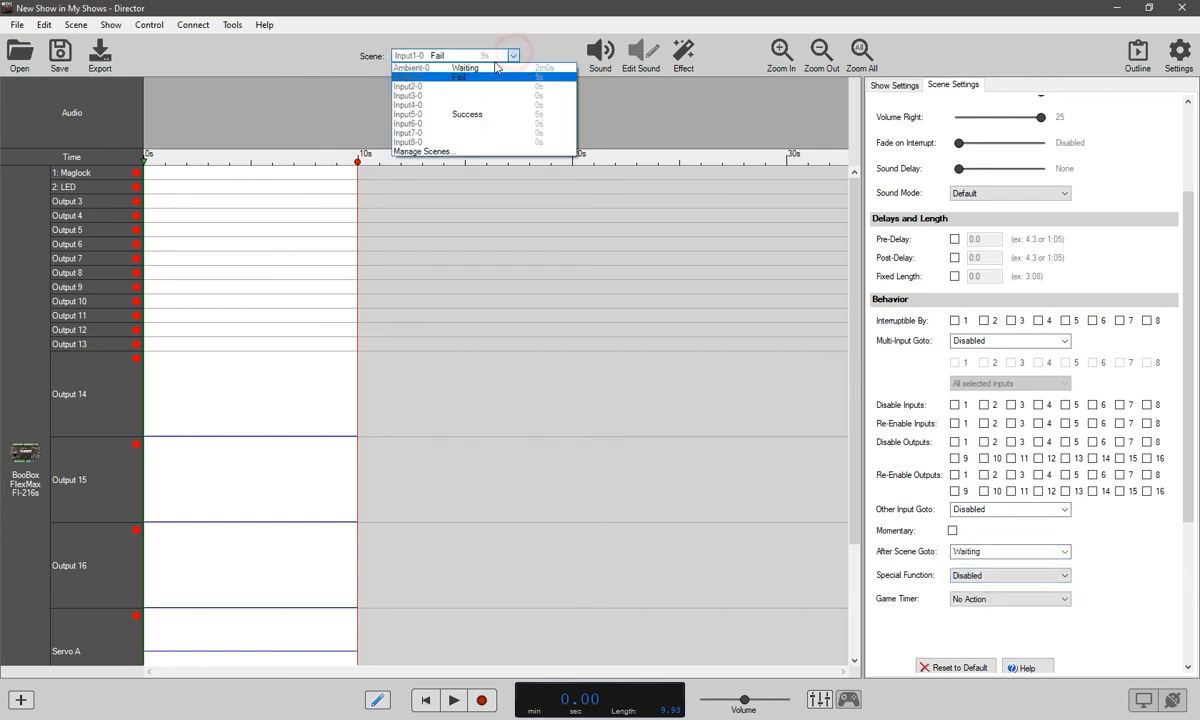
click(445, 68)
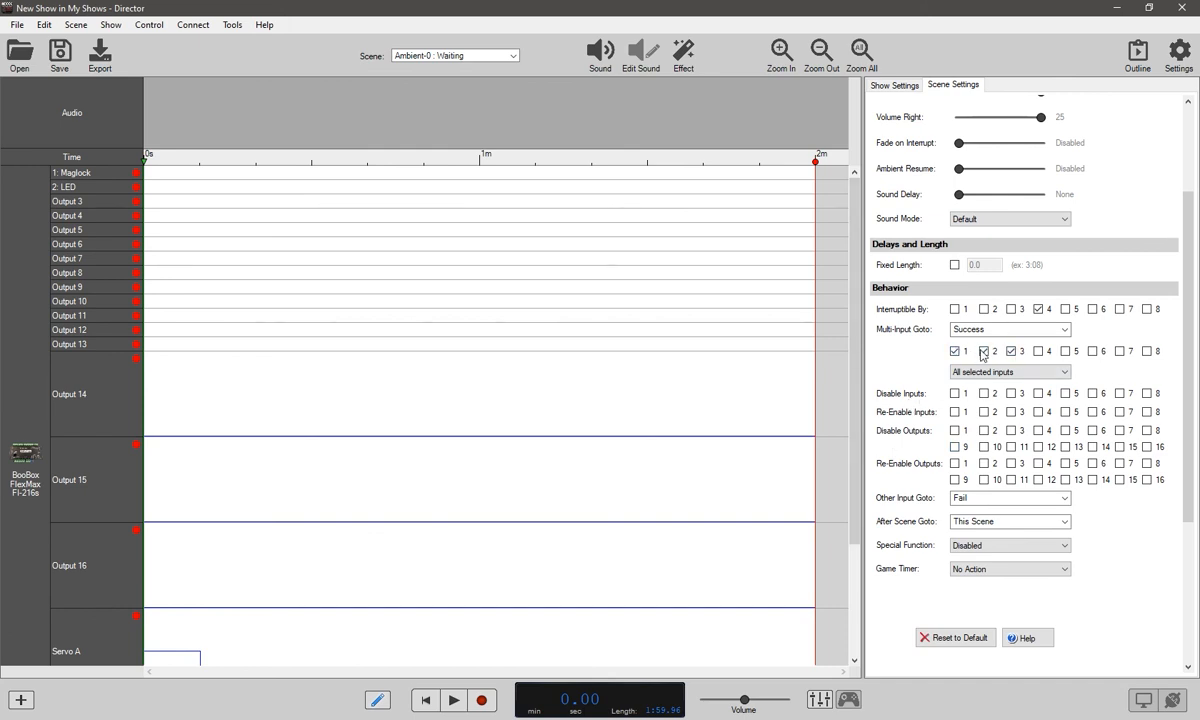
click(492, 56)
click(483, 56)
Open the Input5-0 Success scene and keep its After Scene Goto on Ambient - Next Scene
click(517, 56)
click(469, 113)
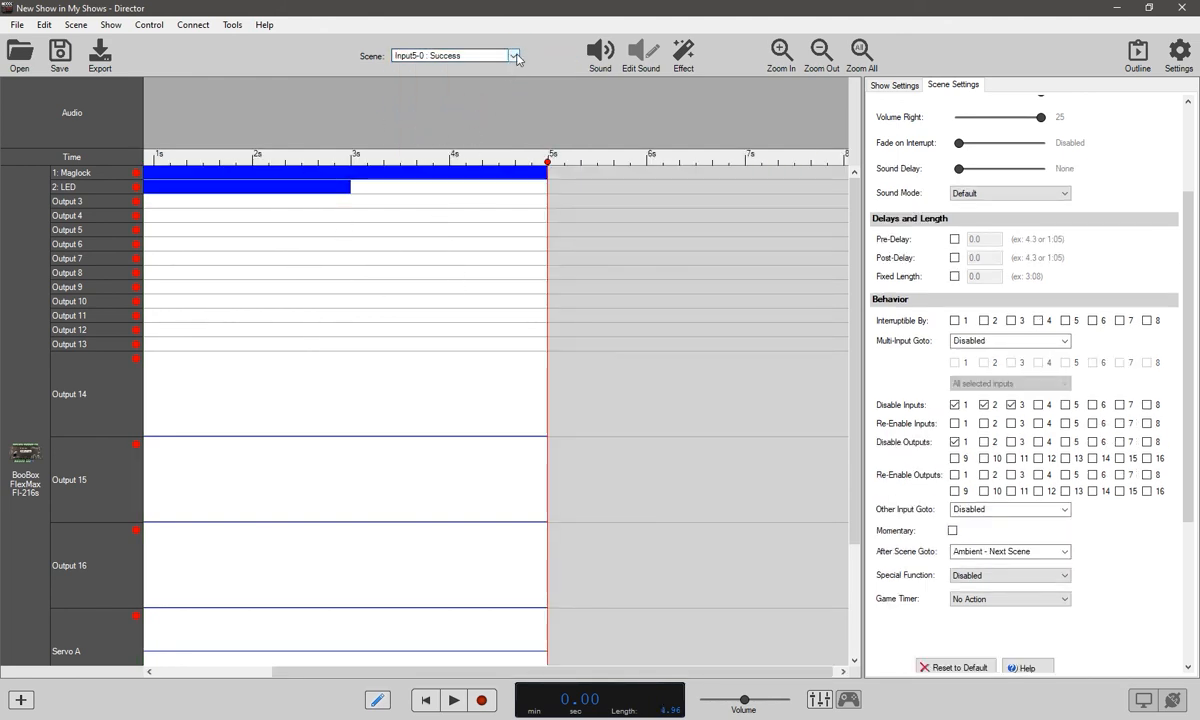
click(1013, 552)
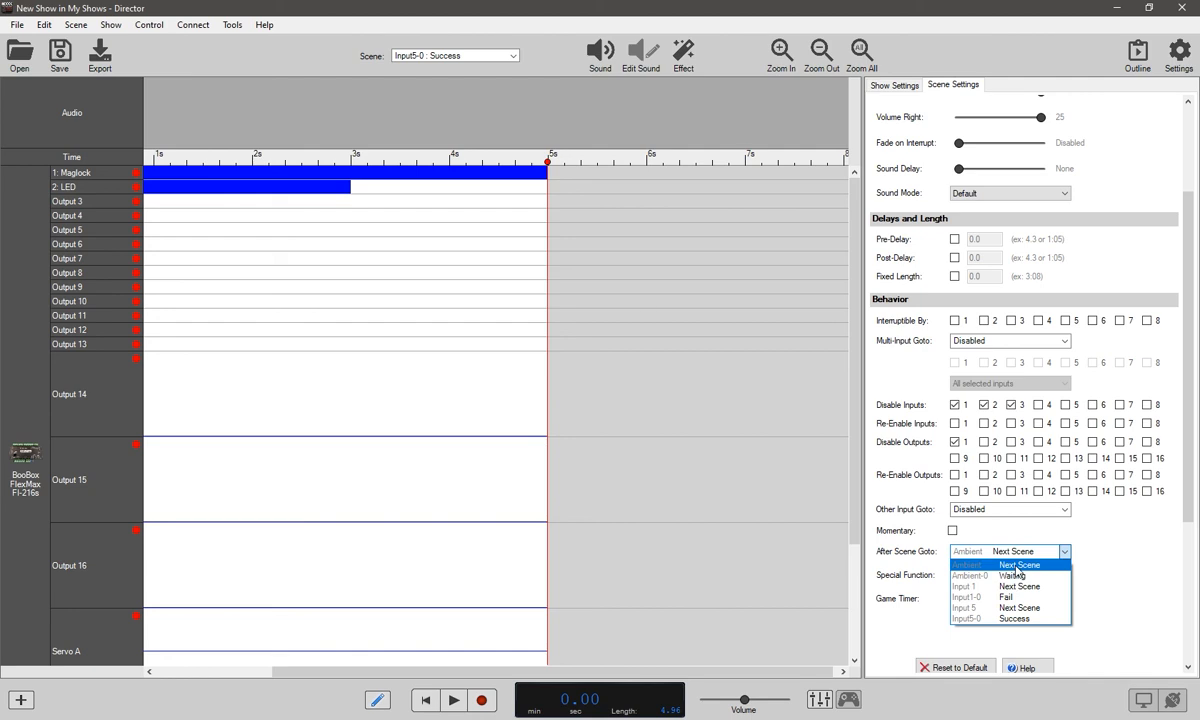
click(1012, 566)
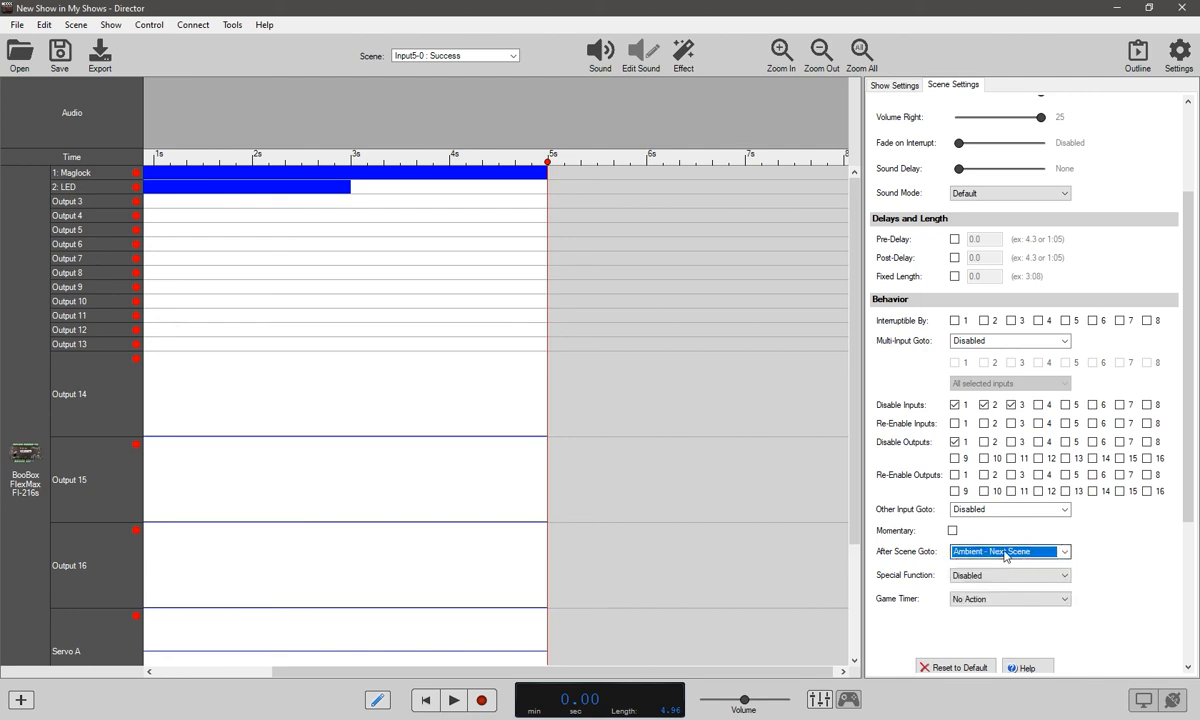
Set the Success scene's After Scene Goto to the Ambient-0 Waiting scene
click(1003, 551)
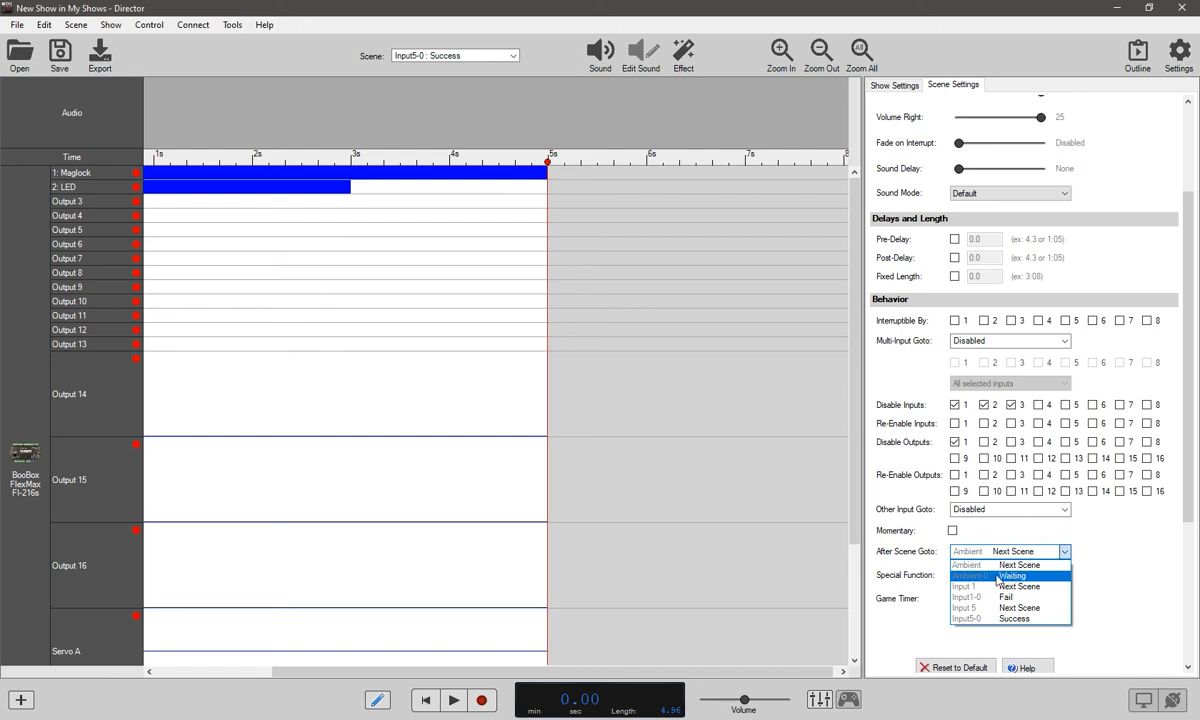
click(1007, 577)
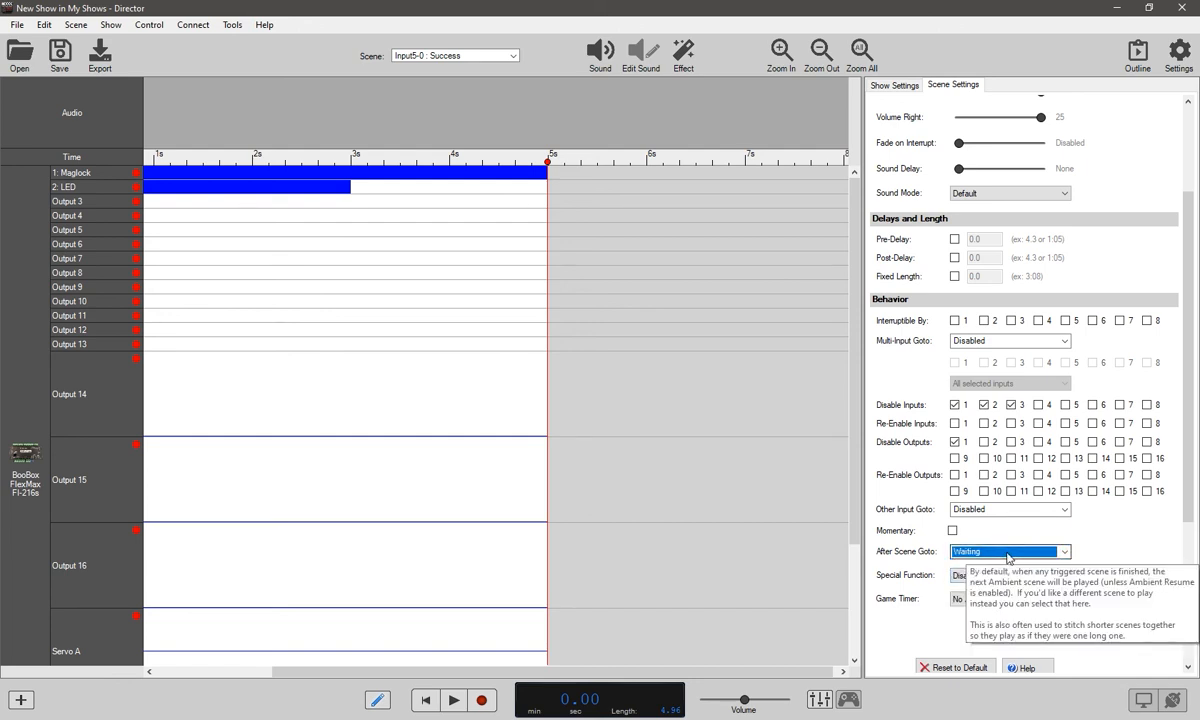
click(1007, 558)
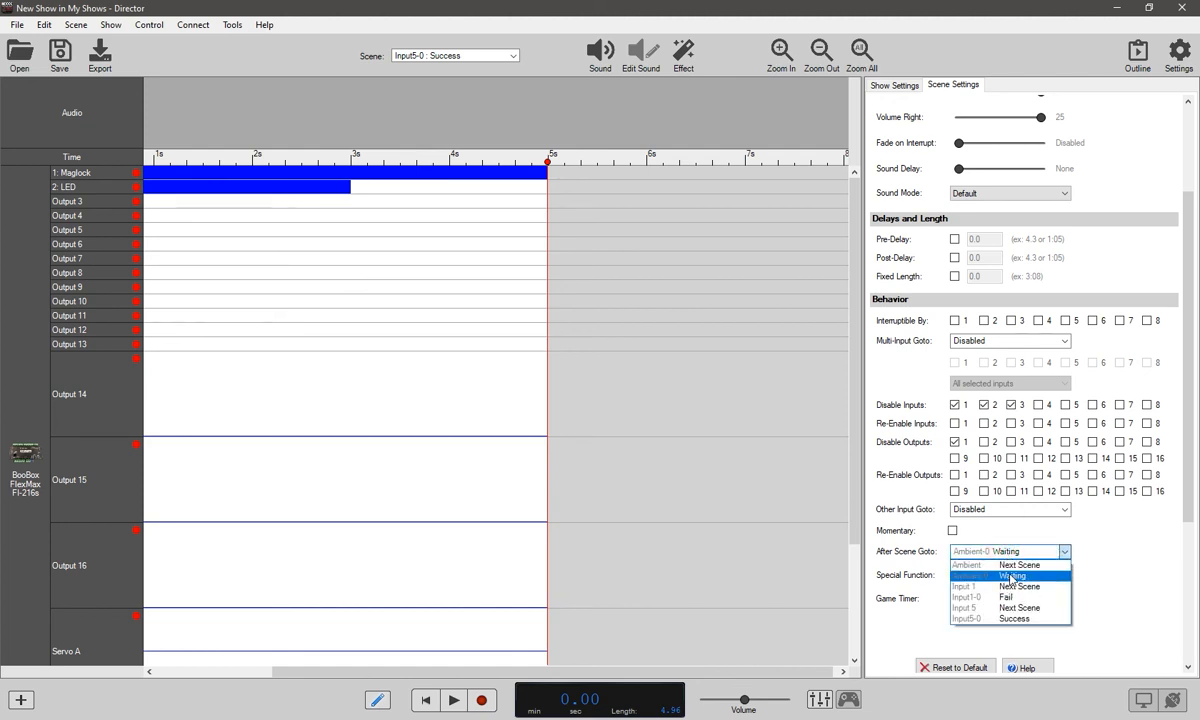
click(1008, 576)
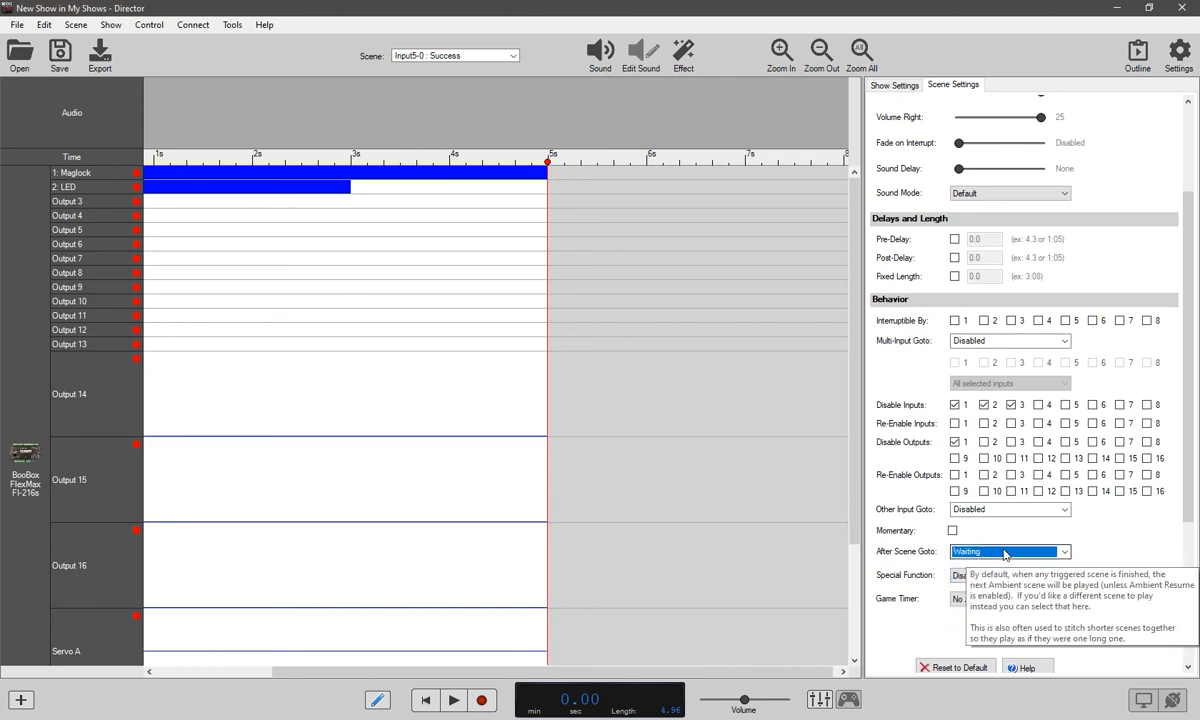
click(1005, 553)
click(1015, 565)
click(1013, 553)
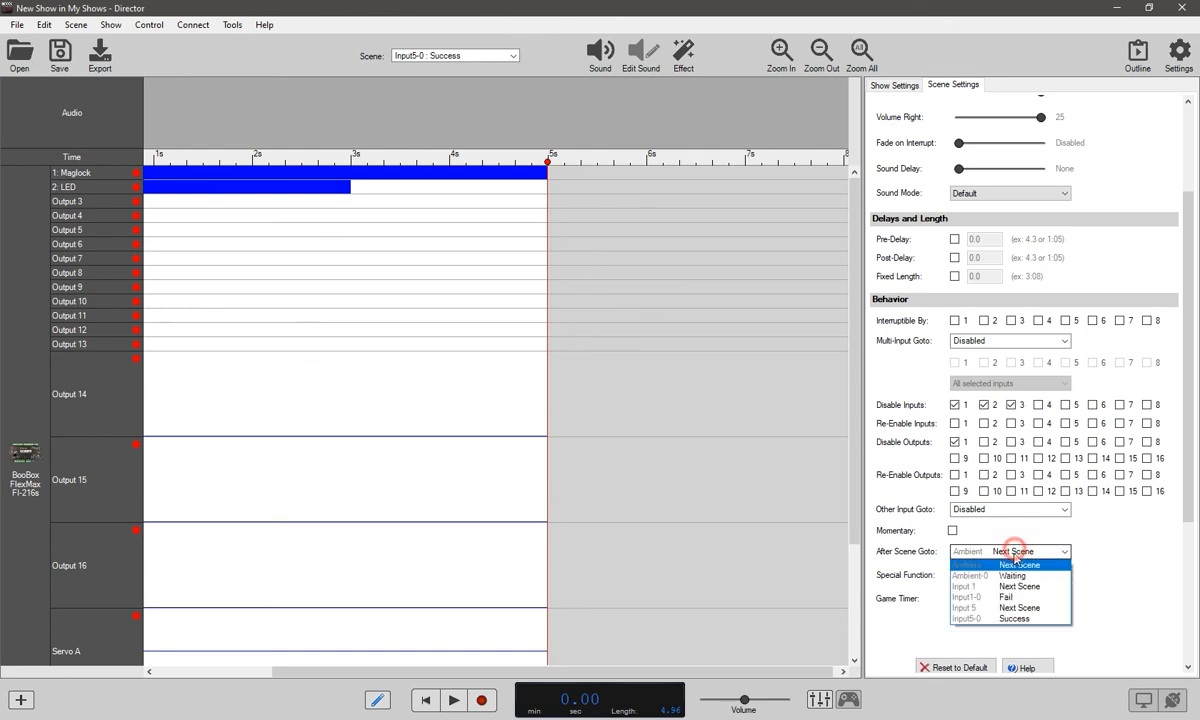
click(1013, 577)
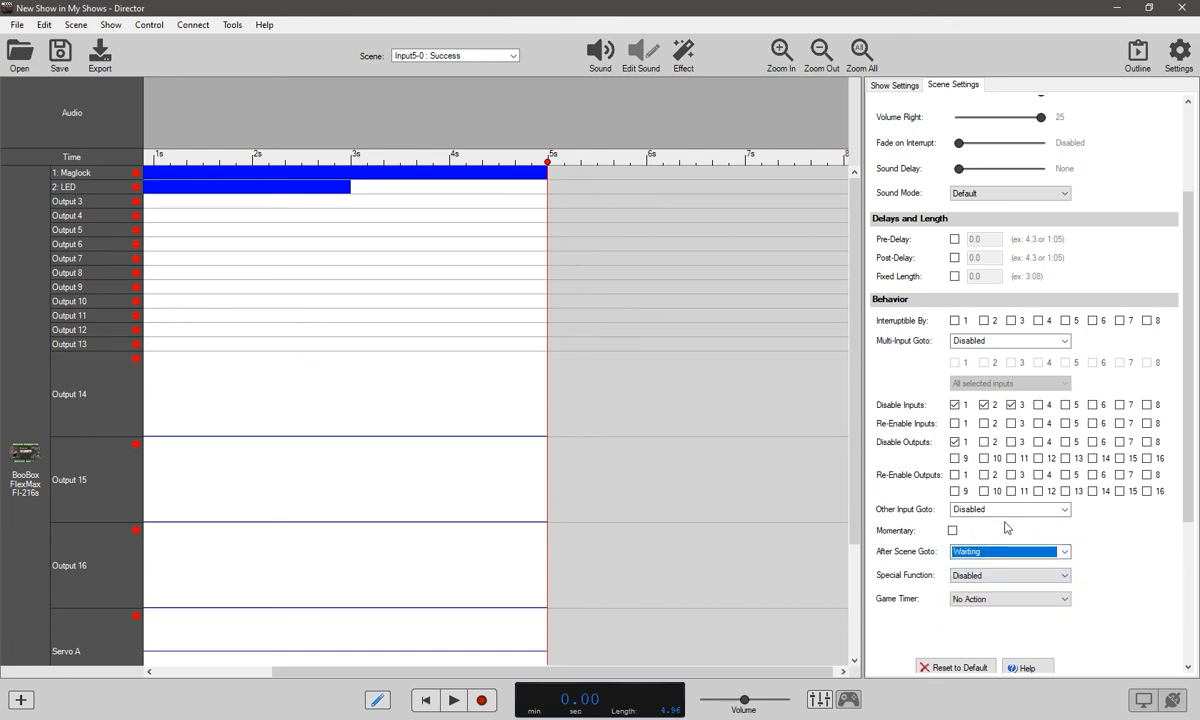
Review the Special Function options and read their explanation in the BooBox Scene Settings Help
click(972, 577)
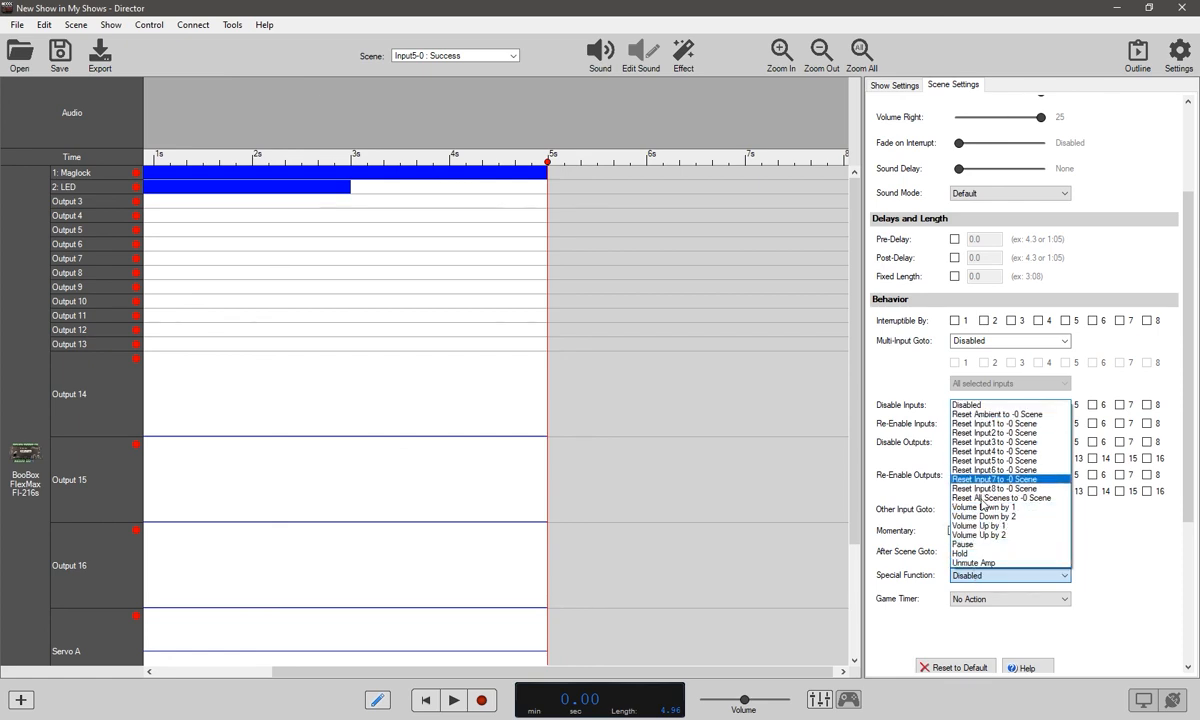
click(975, 578)
click(1022, 665)
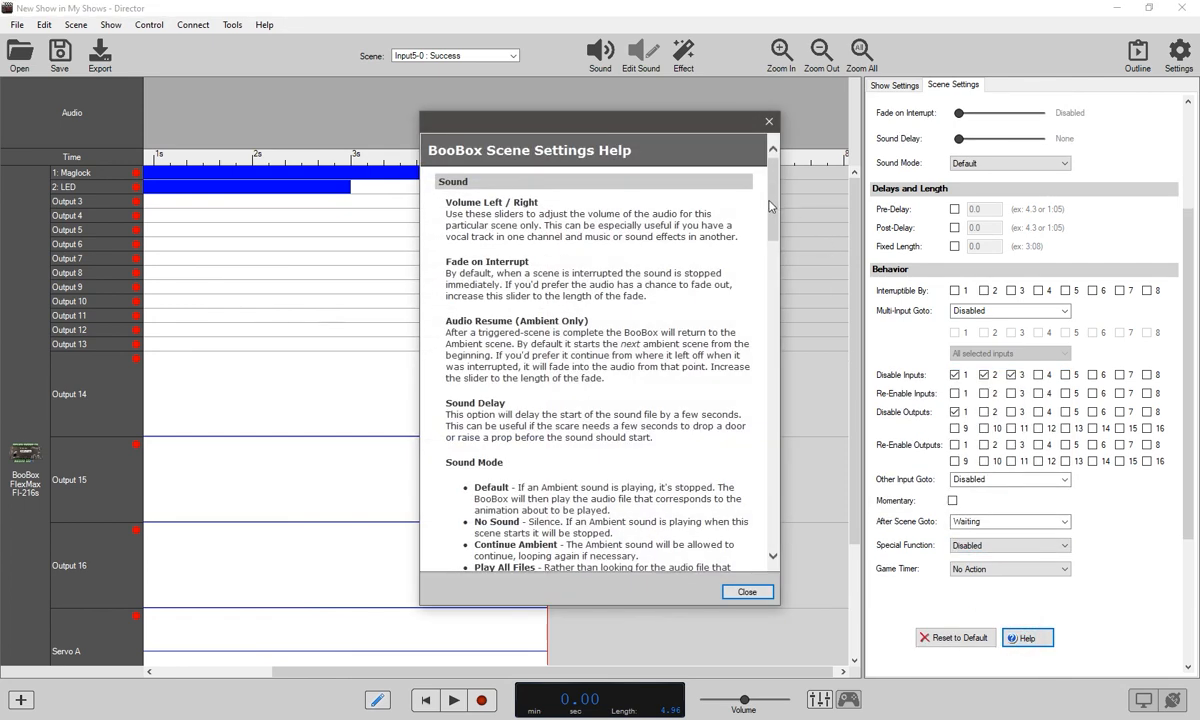
drag(772, 205, 790, 515)
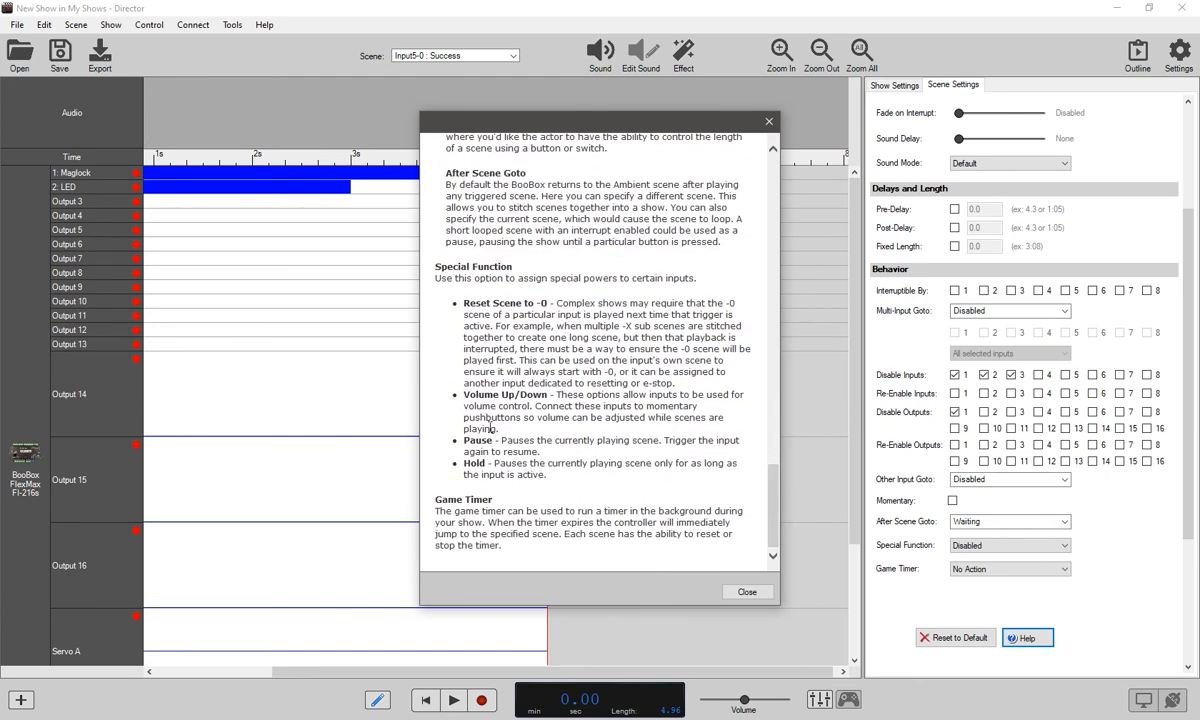
click(747, 591)
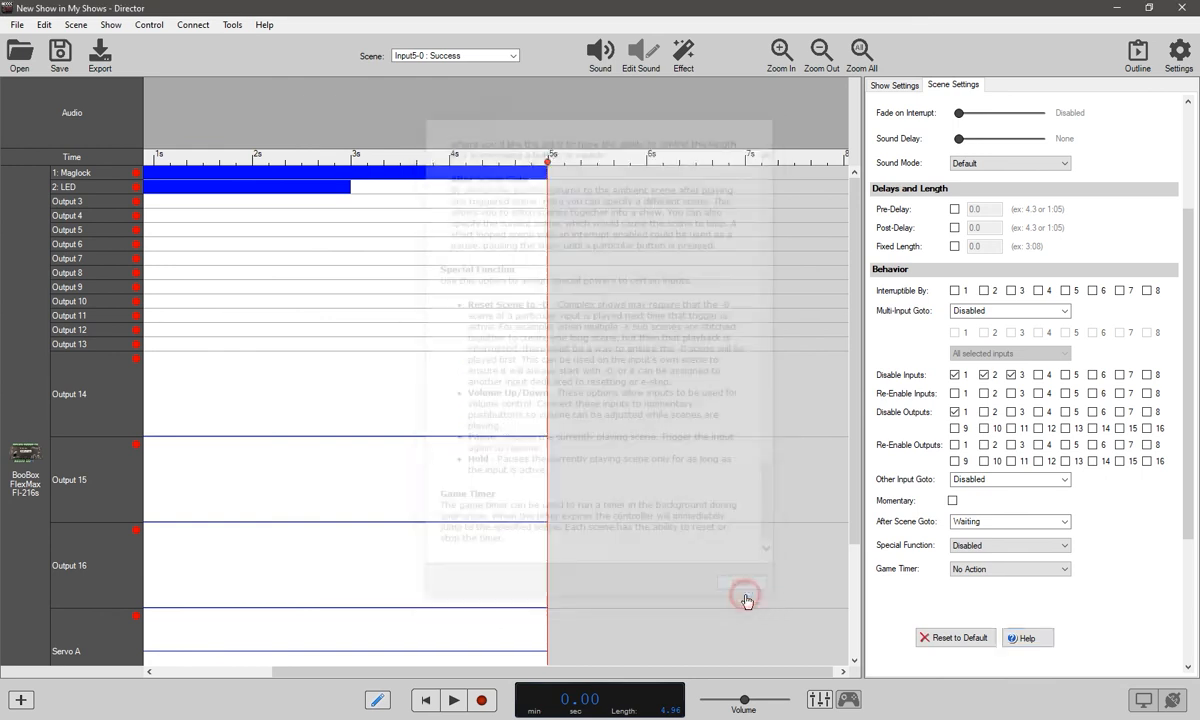
Set the Success scene's Game Timer to 60 minutes and check the available Upon Expiration Goto Scene choices
click(987, 575)
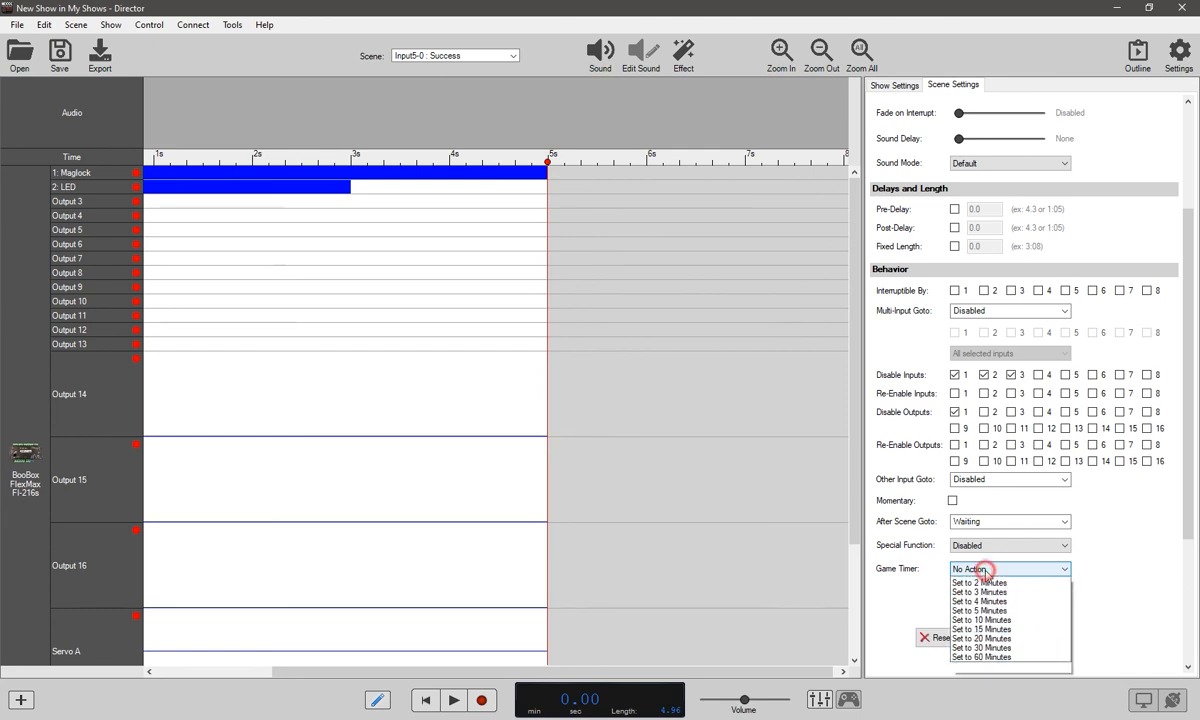
click(966, 580)
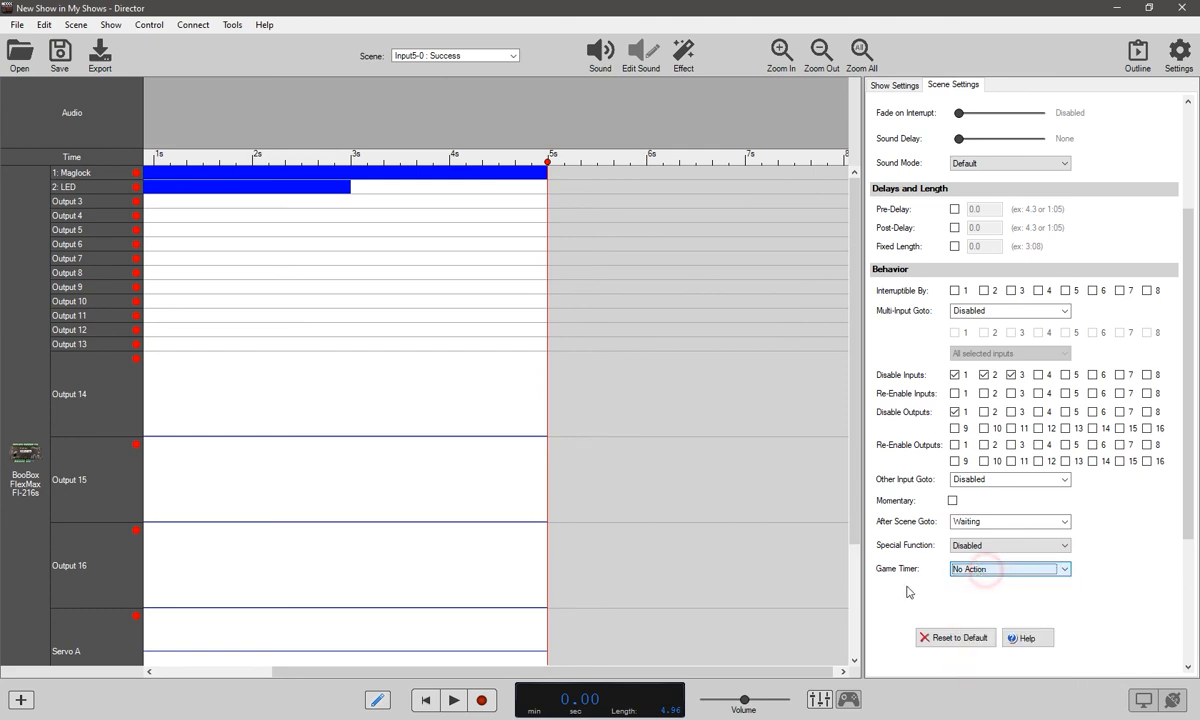
click(966, 577)
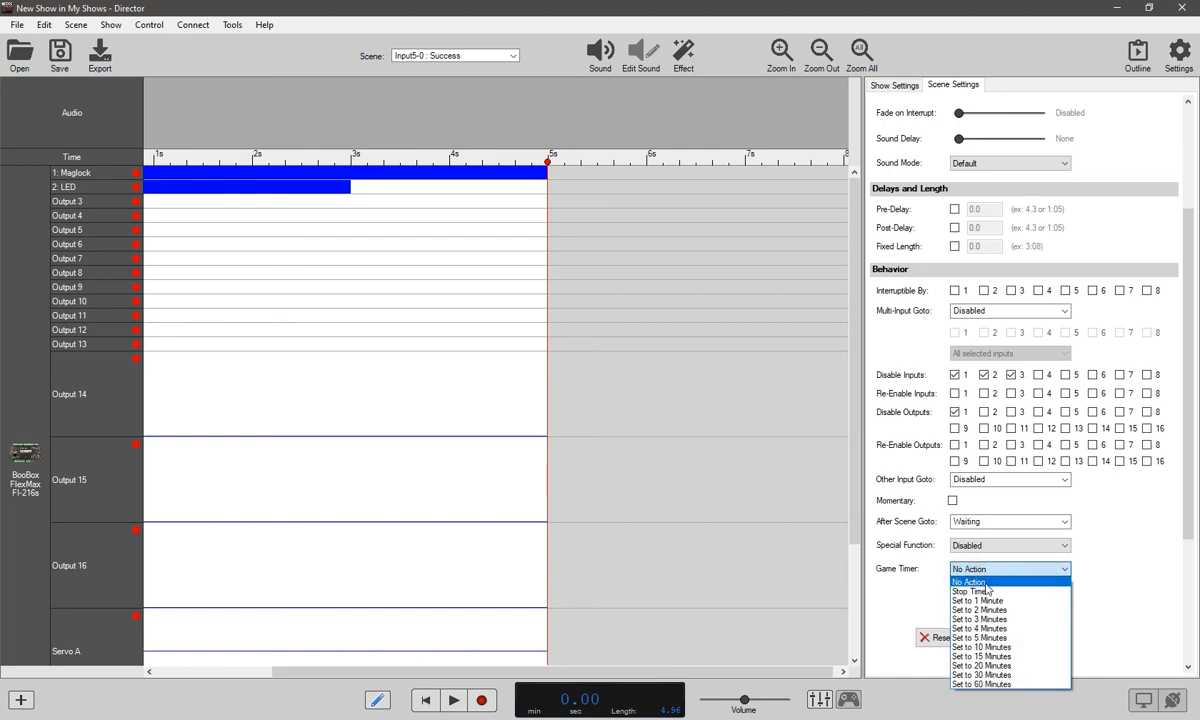
click(982, 684)
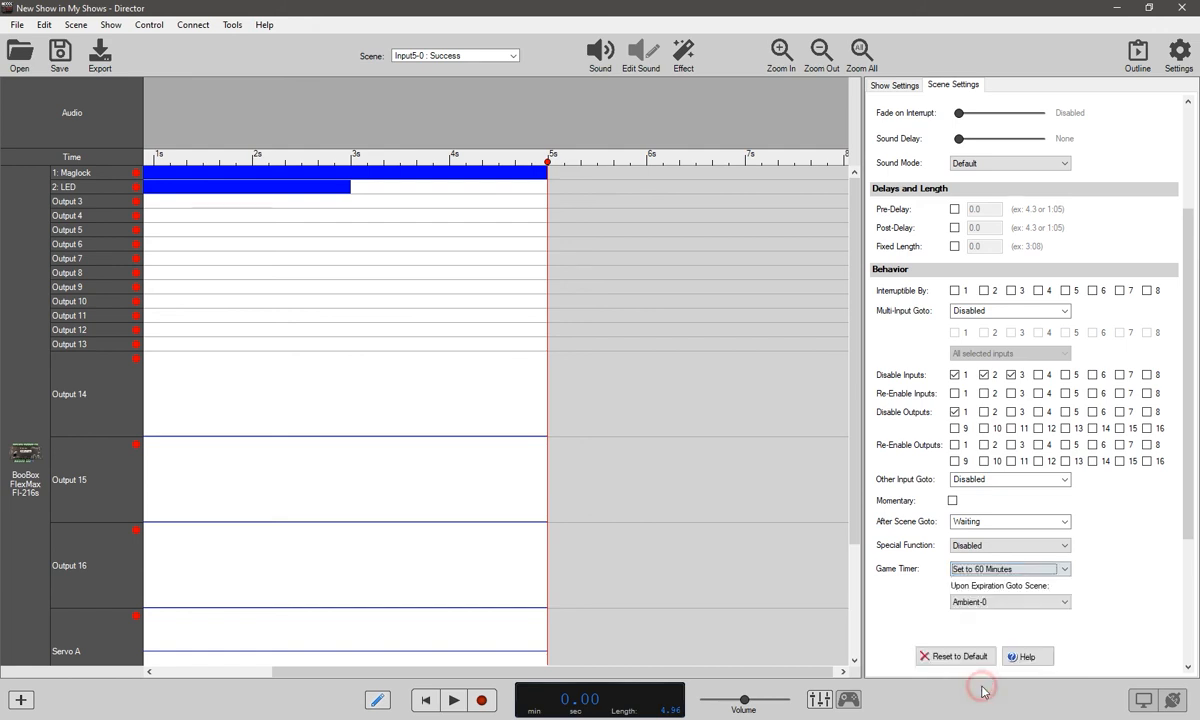
click(1002, 603)
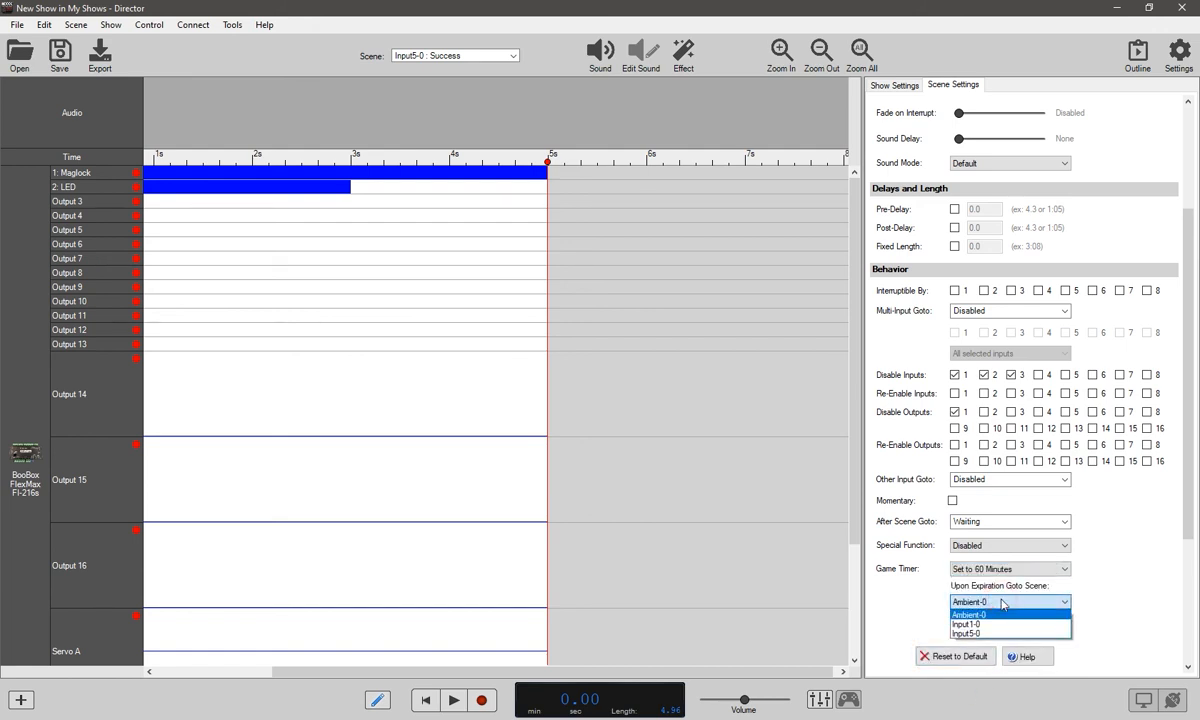
click(1002, 603)
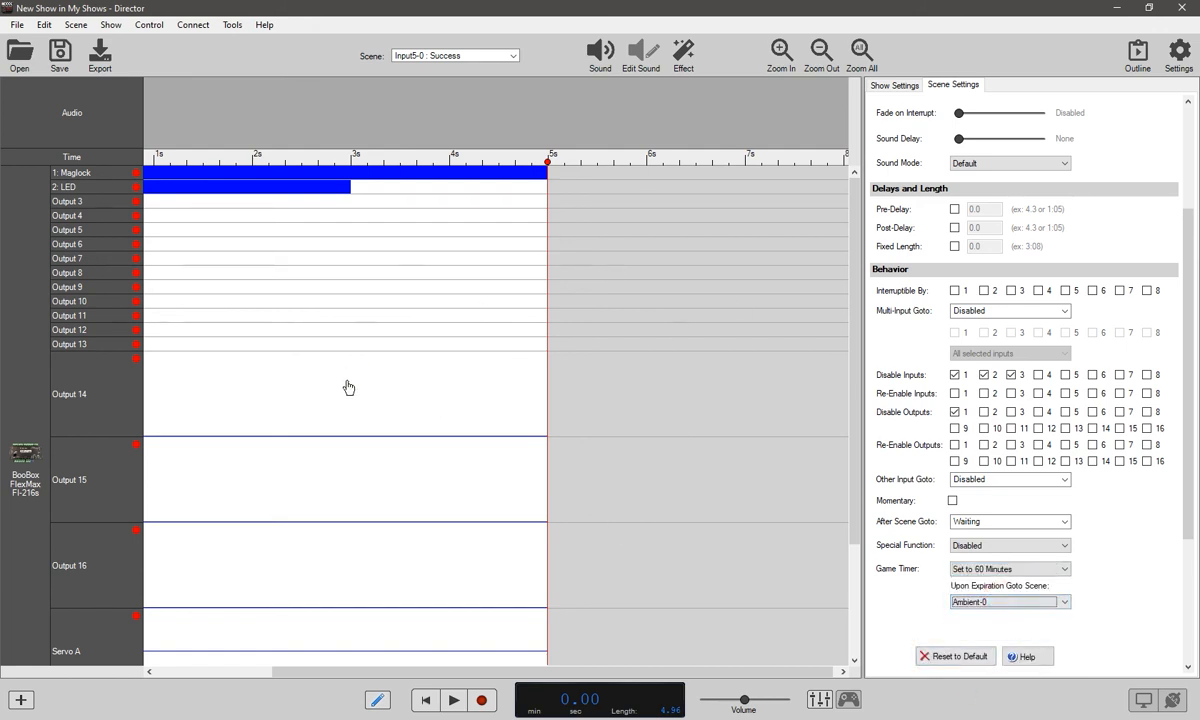
Reset the Input5-0 Success scene's Game Timer to No Action
click(511, 57)
click(483, 68)
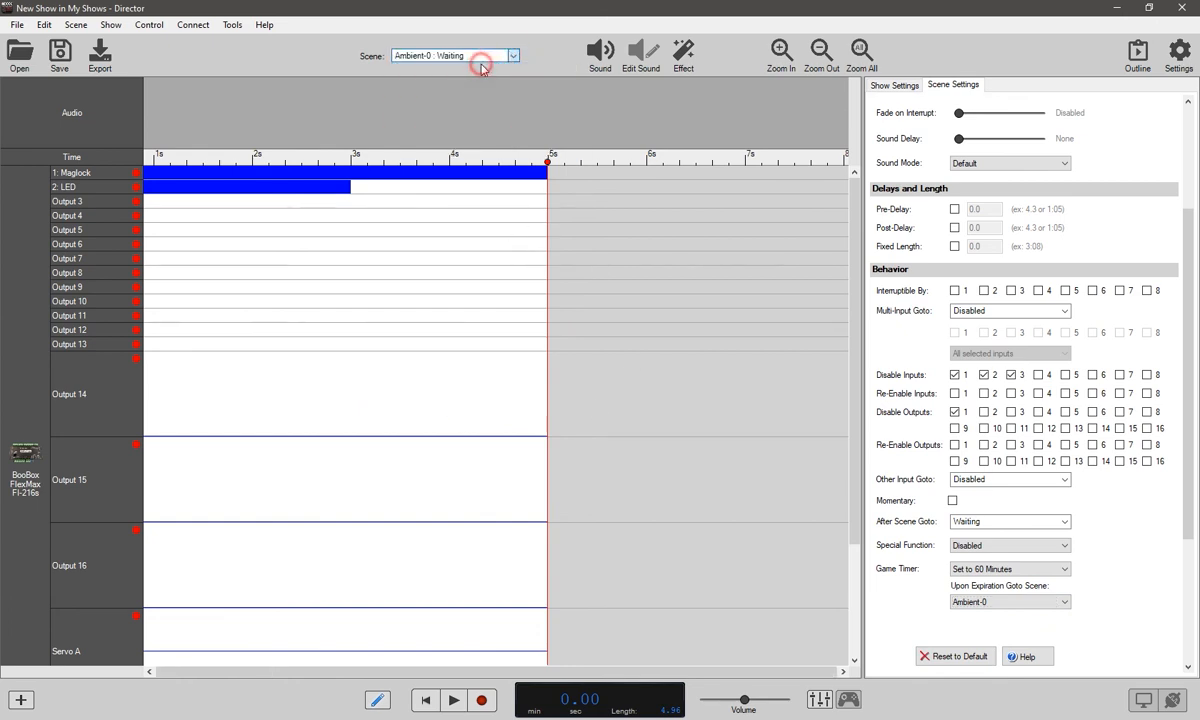
click(482, 57)
click(482, 115)
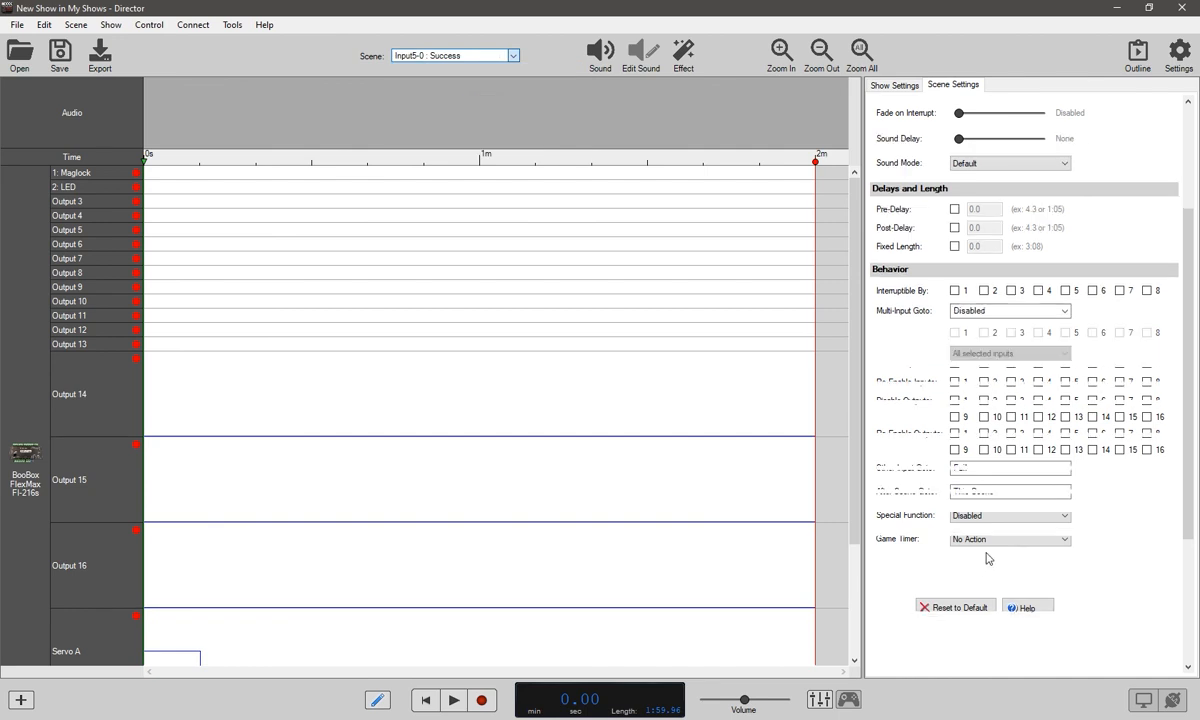
click(986, 568)
click(983, 583)
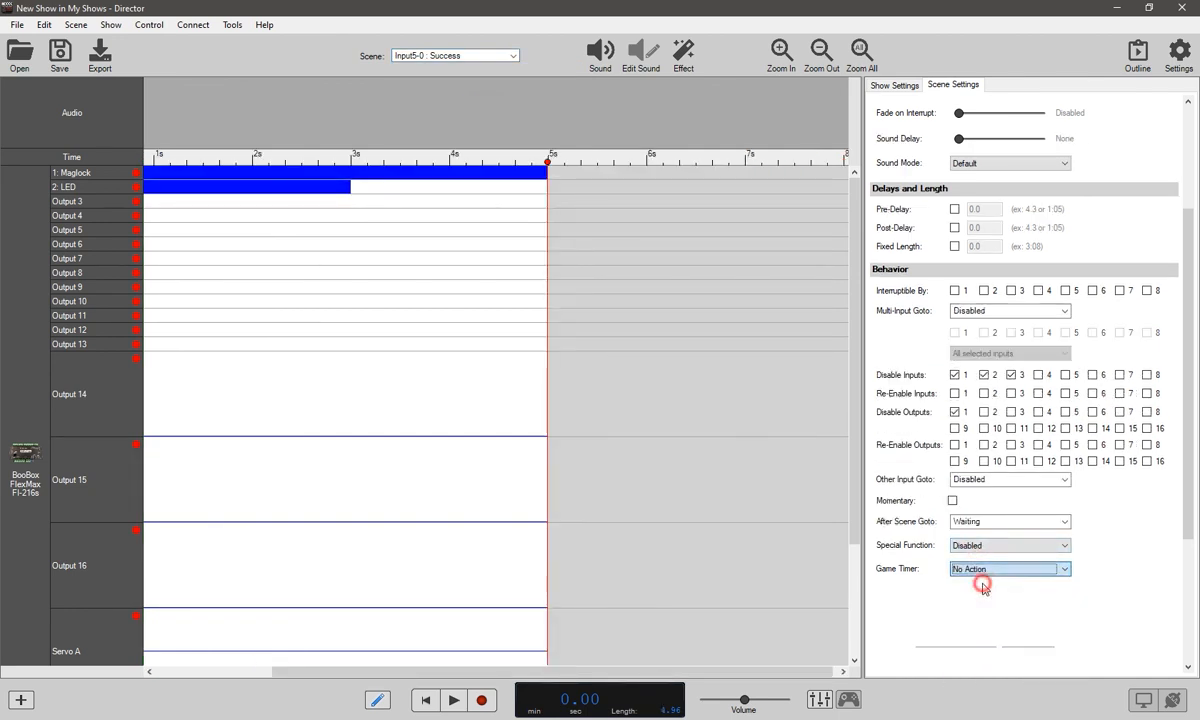
Open the Ambient-0 Waiting scene and set its Game Timer to 60 minutes
click(514, 56)
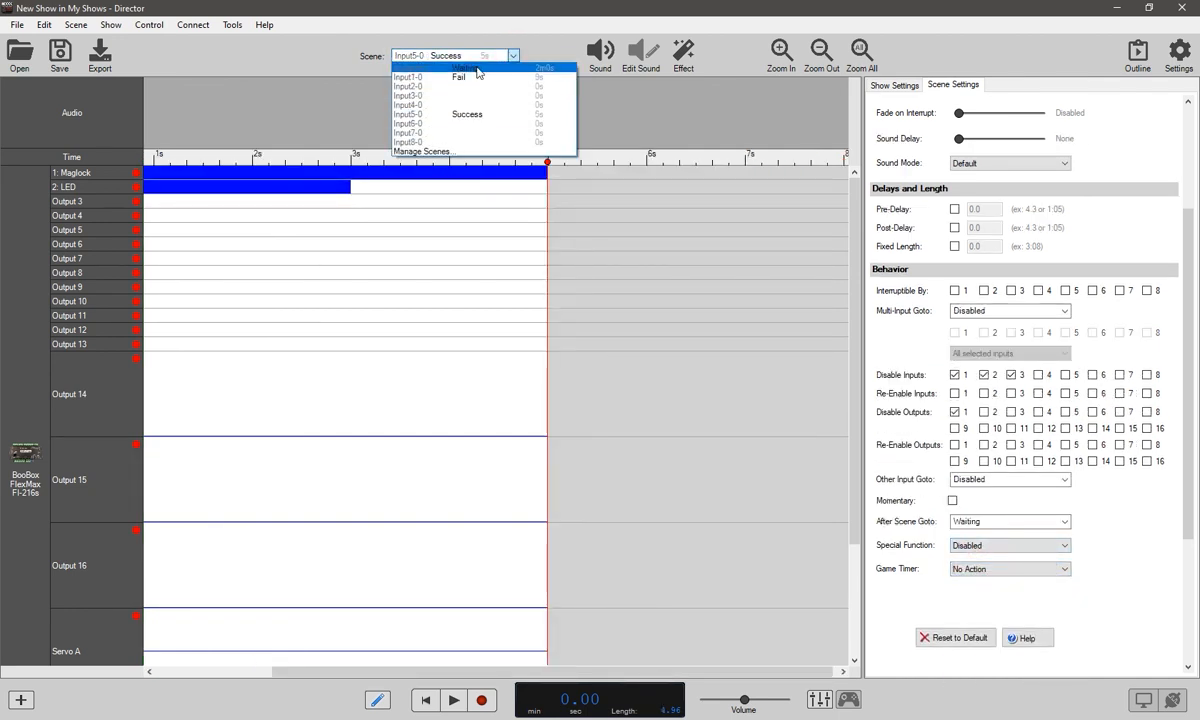
click(480, 67)
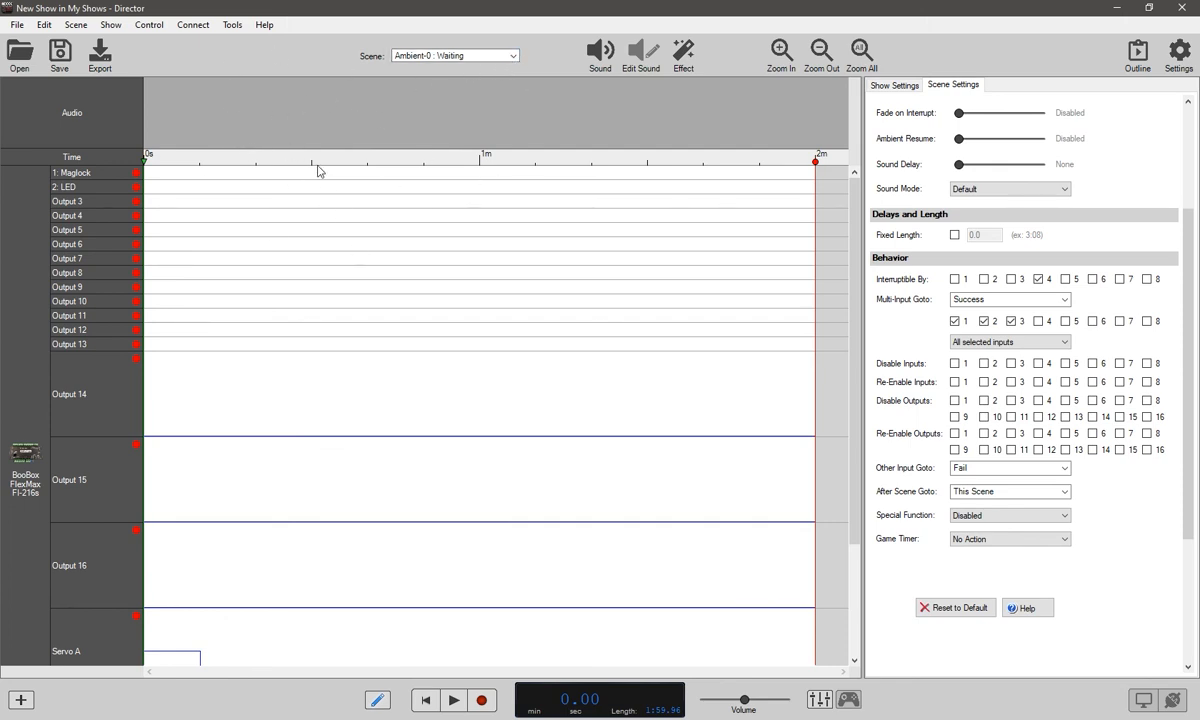
click(460, 56)
click(511, 55)
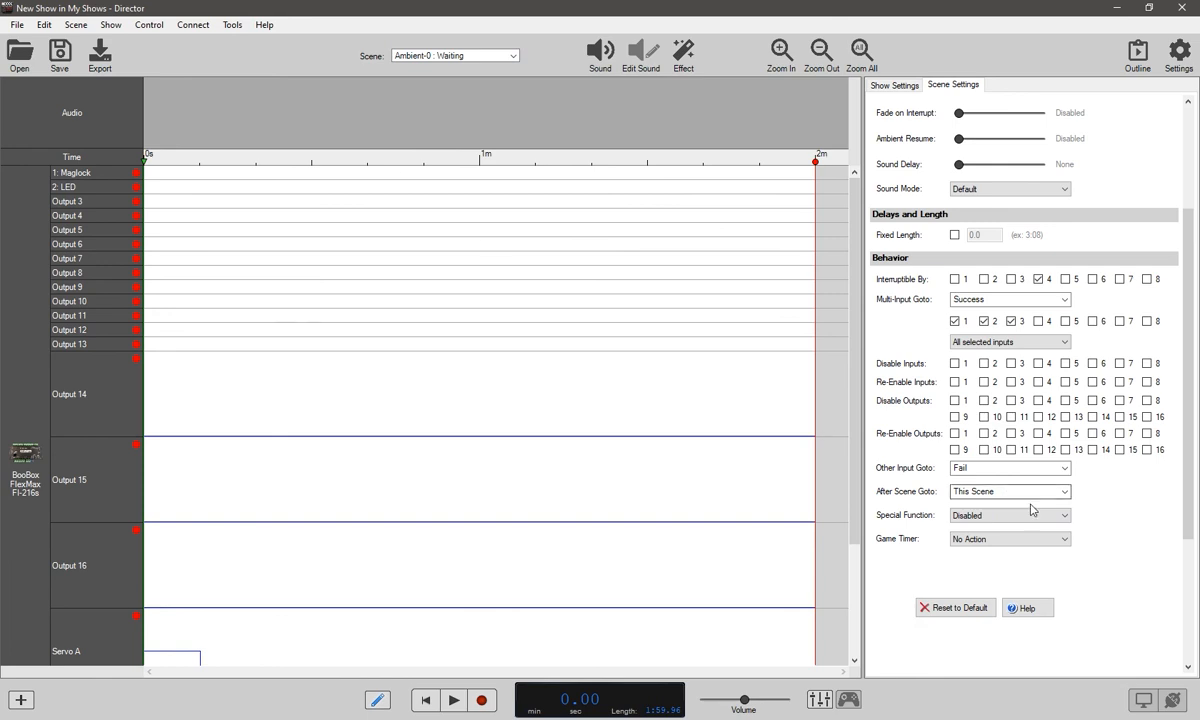
click(1010, 539)
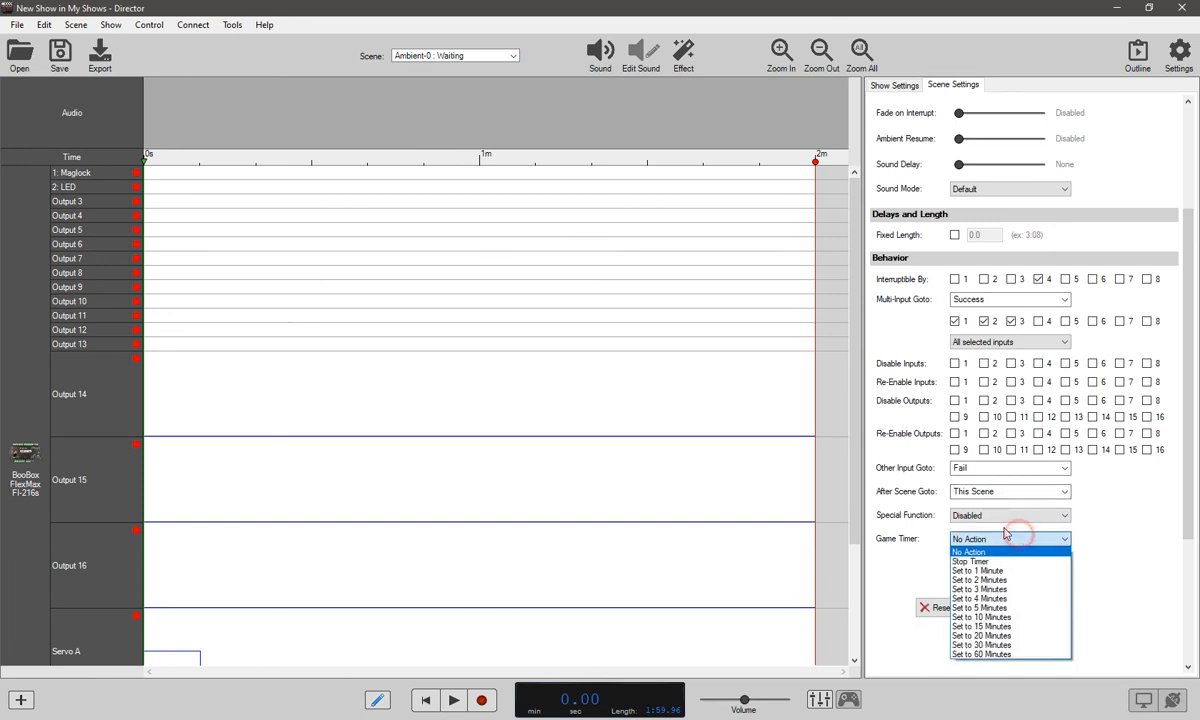
click(1015, 654)
Set the Waiting scene's Upon Expiration Goto Scene to Input1-0
click(997, 589)
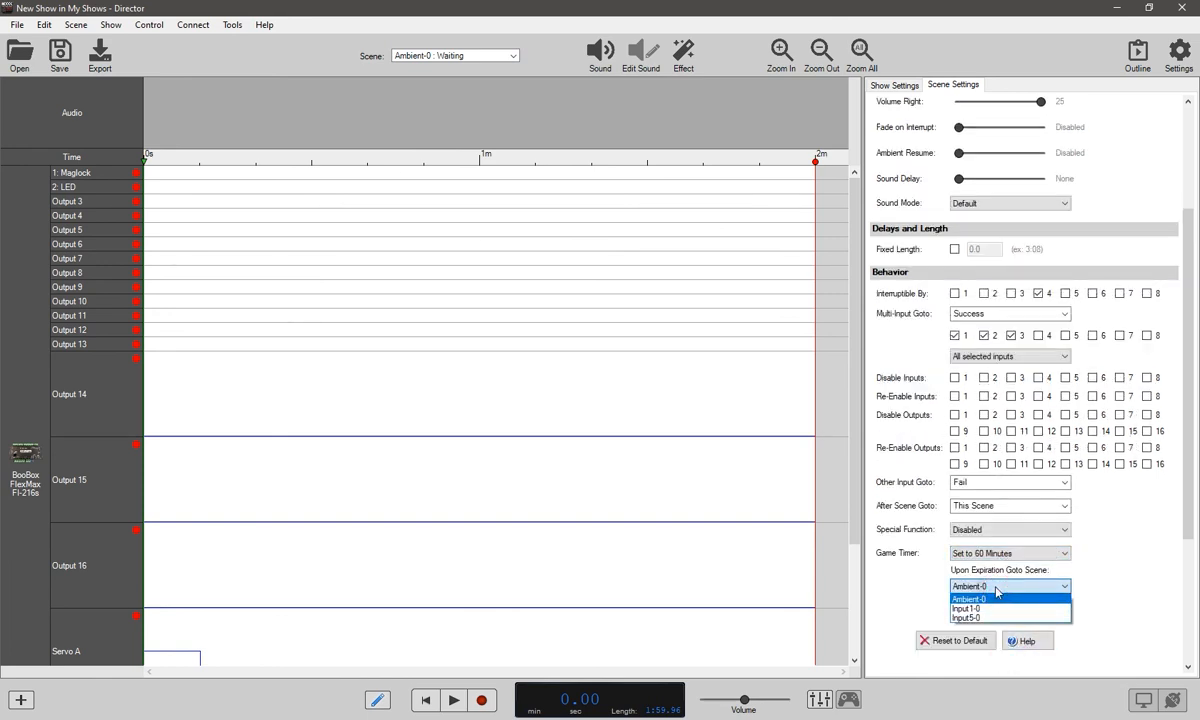
click(996, 588)
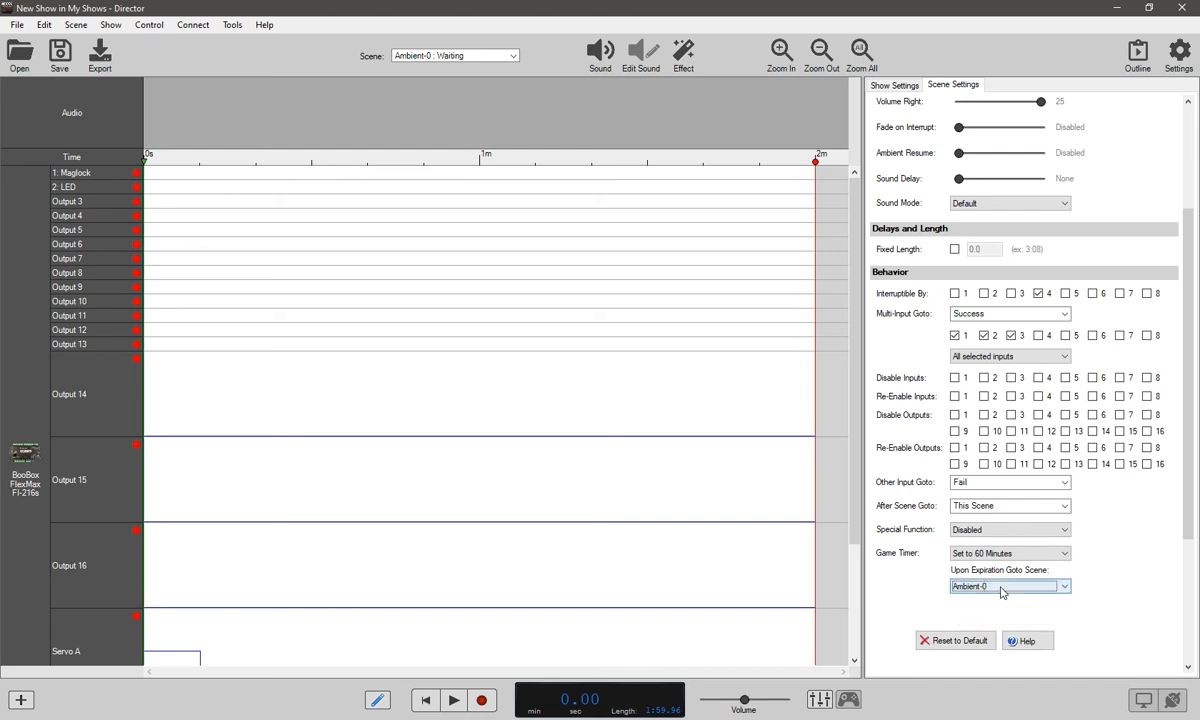
click(1000, 588)
click(984, 609)
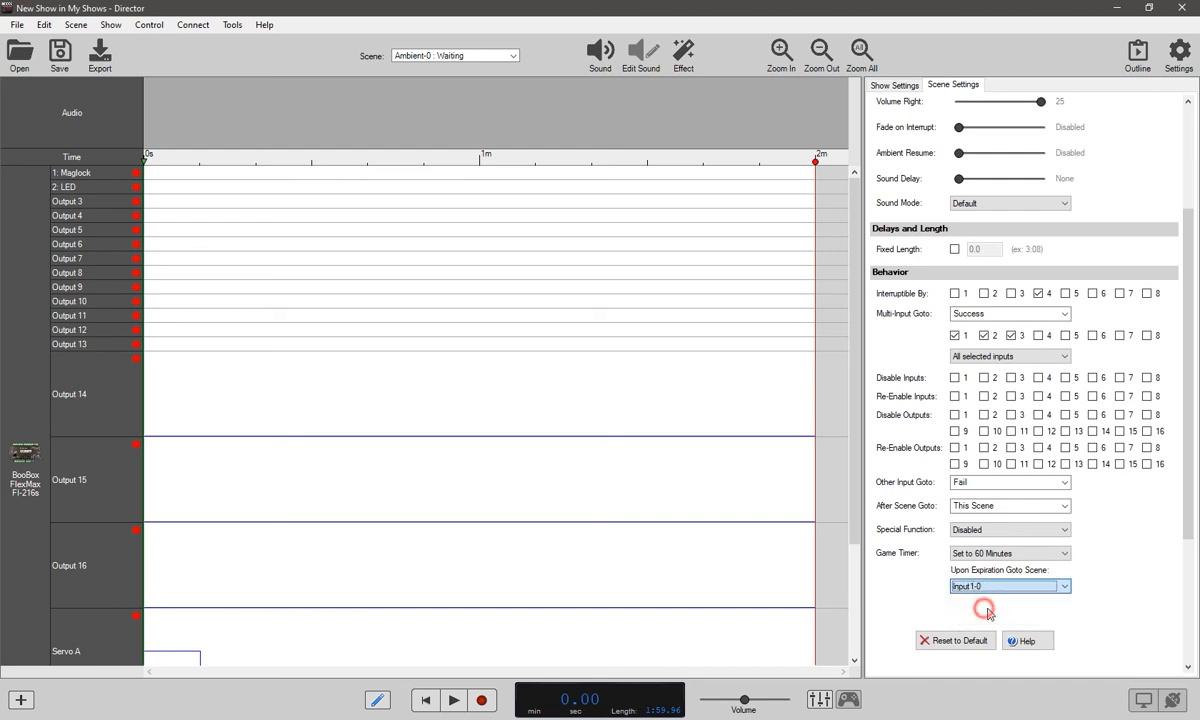
Give the Input6 scene the custom name Game Over in the Scene Manager and extend its timeline to 10 seconds
click(512, 56)
click(490, 77)
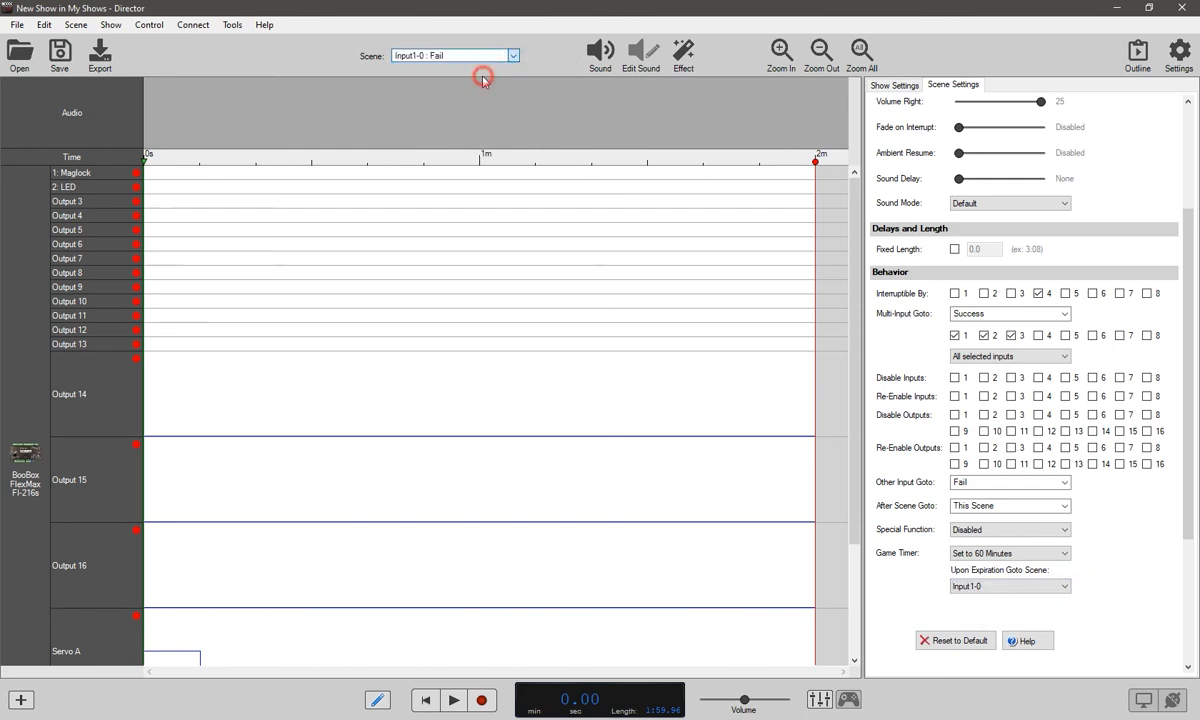
click(512, 56)
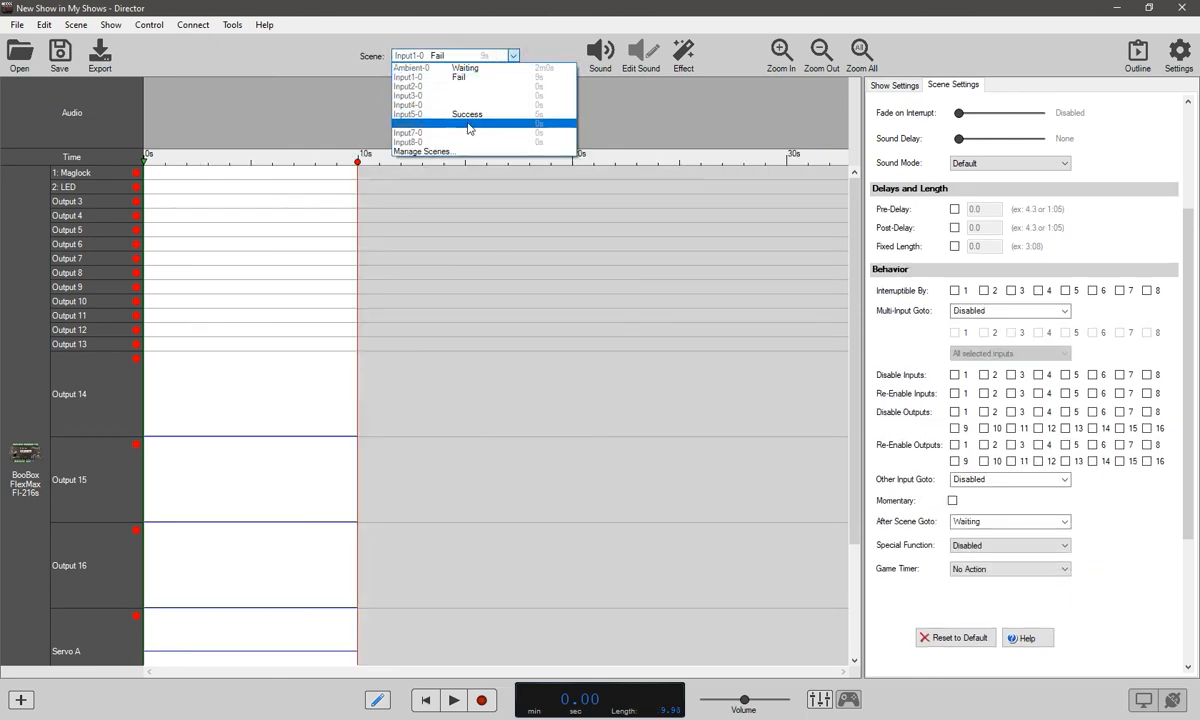
click(472, 123)
click(480, 56)
click(450, 153)
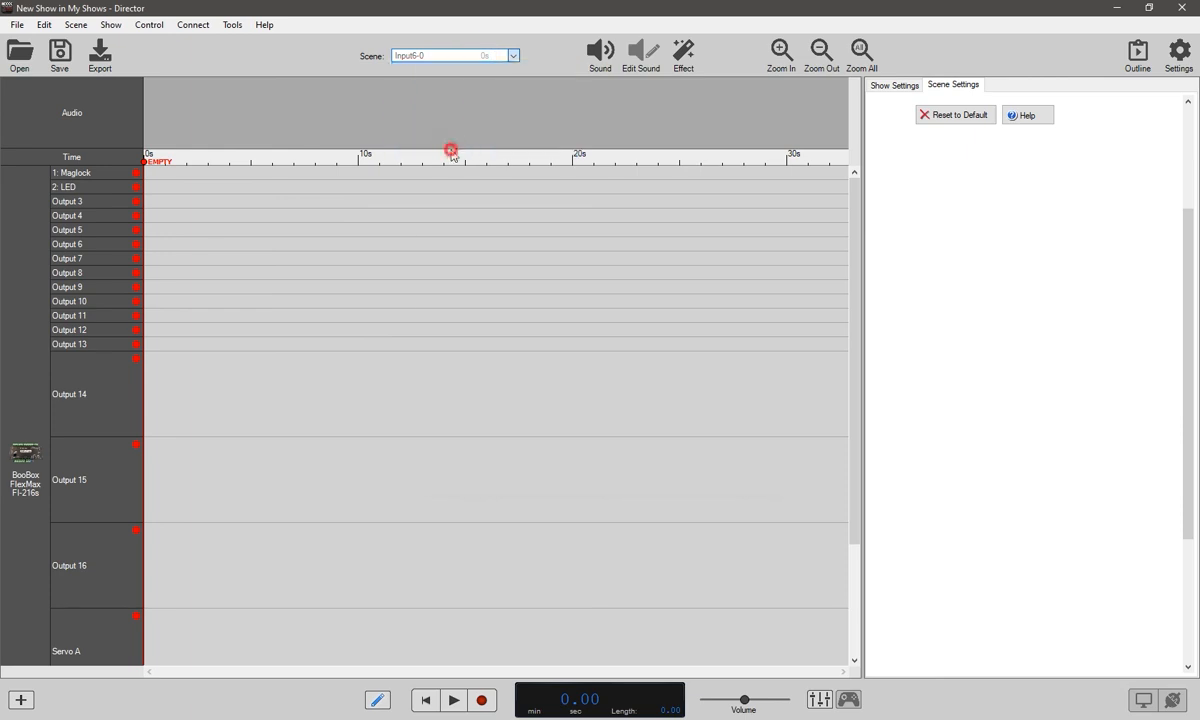
double_click(558, 371)
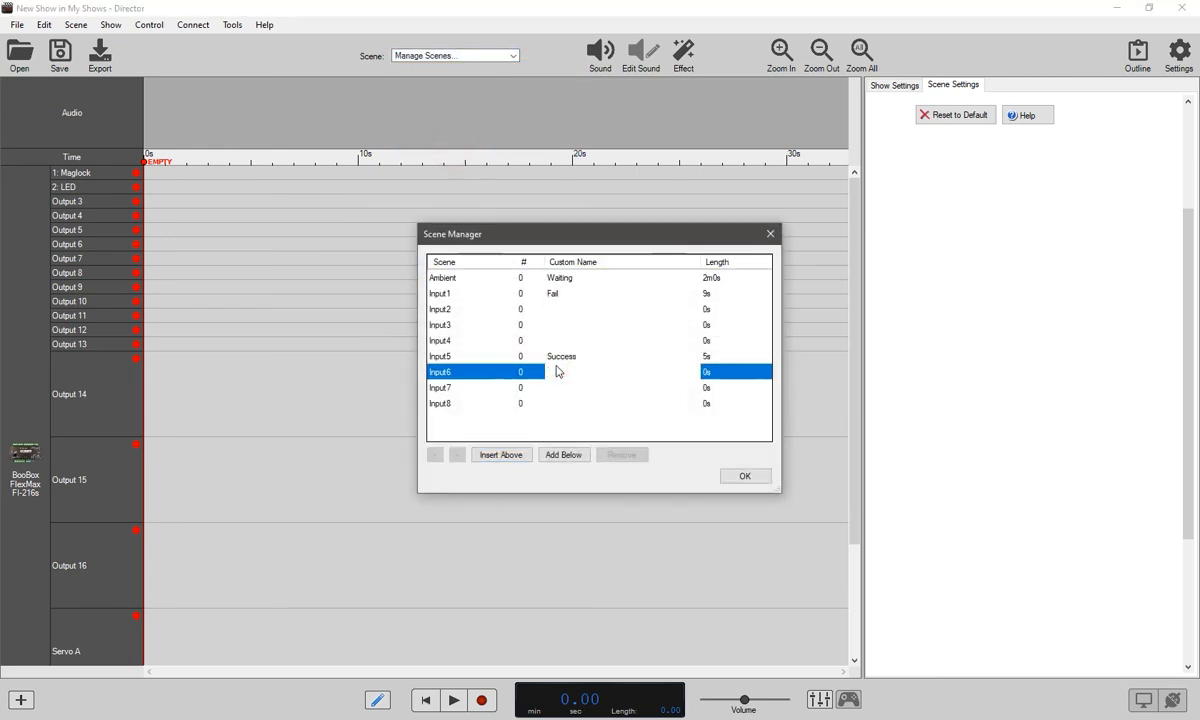
text(Game Over)
click(736, 477)
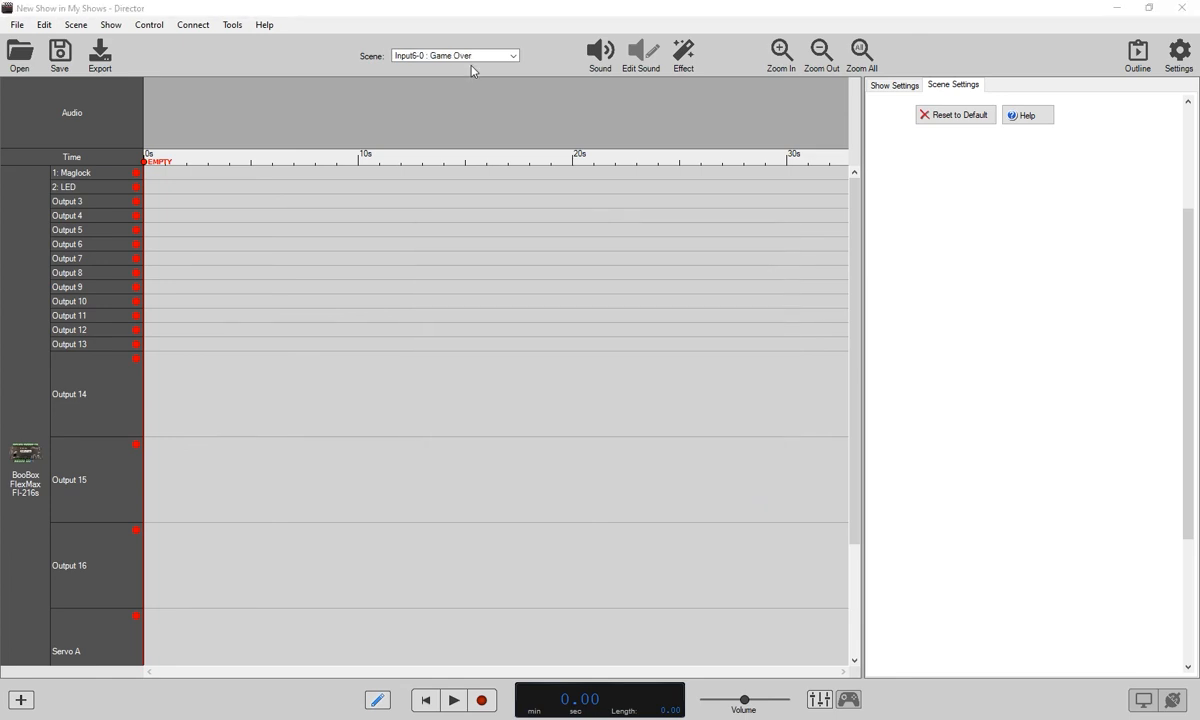
click(150, 163)
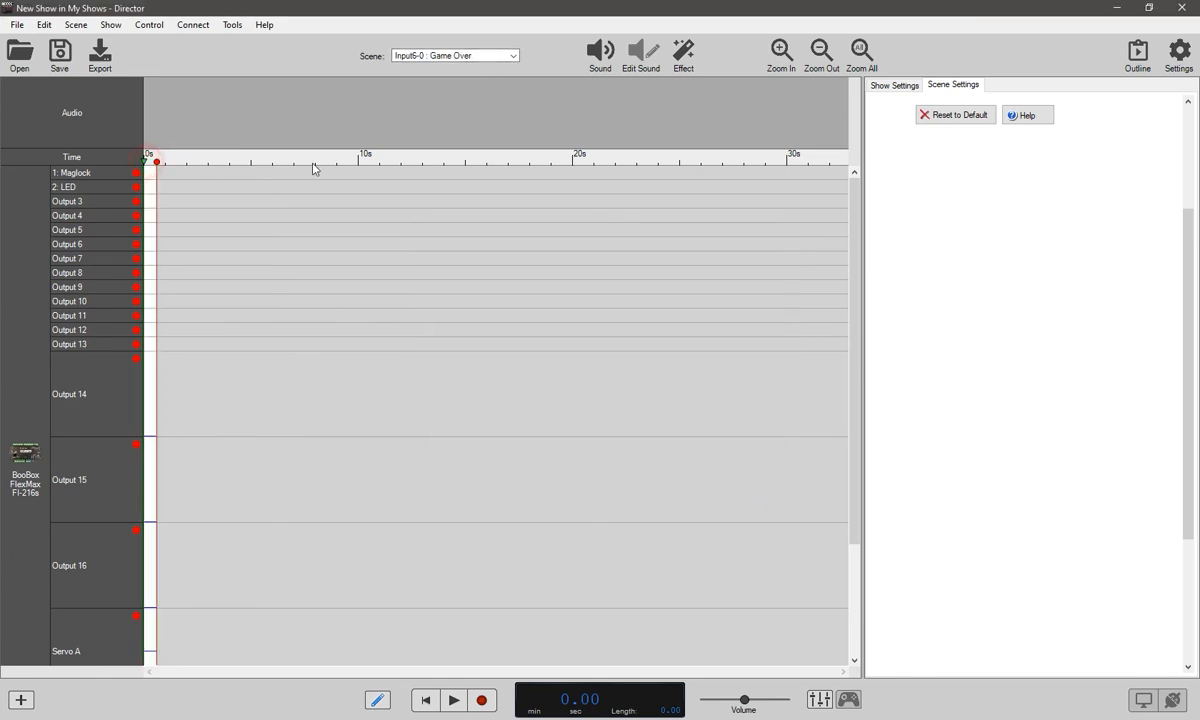
Return to the Ambient-0 Waiting scene and set its Upon Expiration Goto Scene to Input6-0
click(455, 55)
click(455, 71)
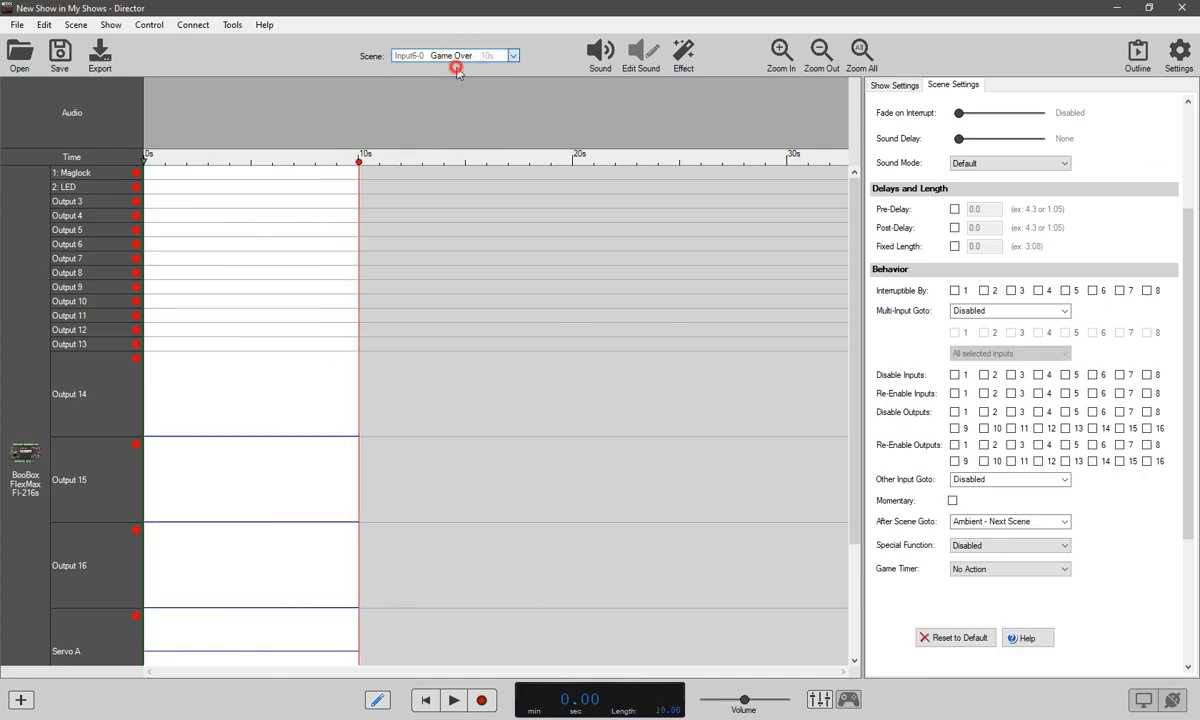
click(1033, 590)
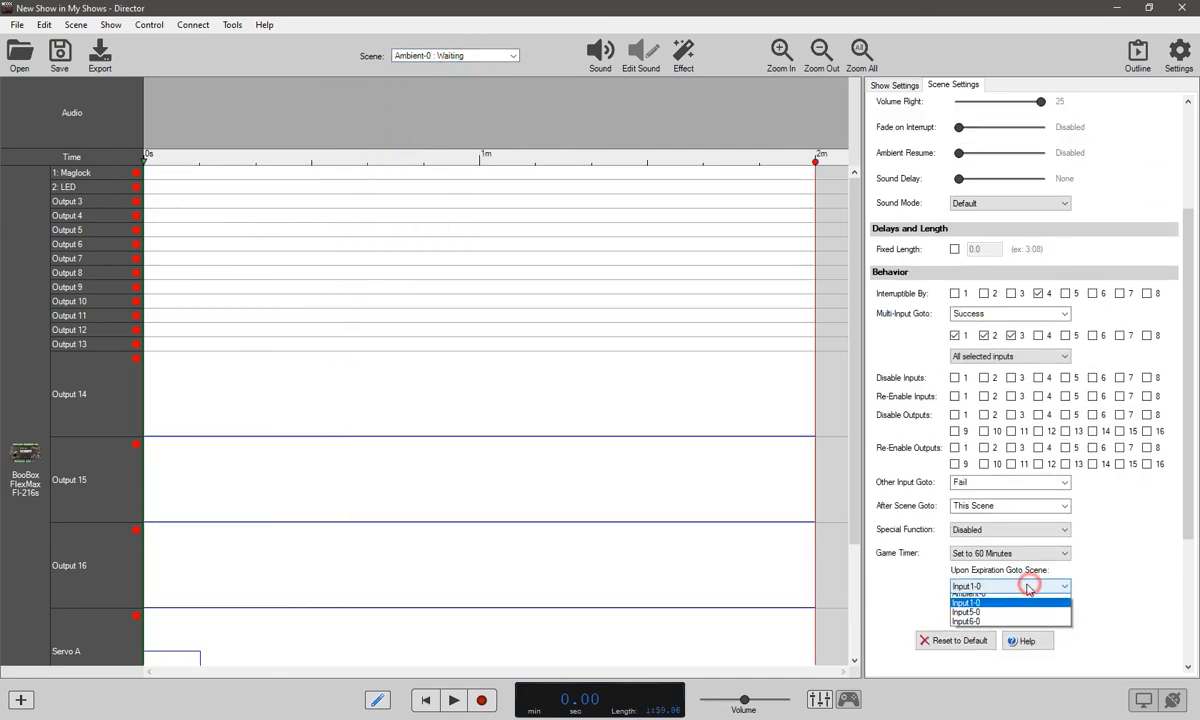
click(988, 624)
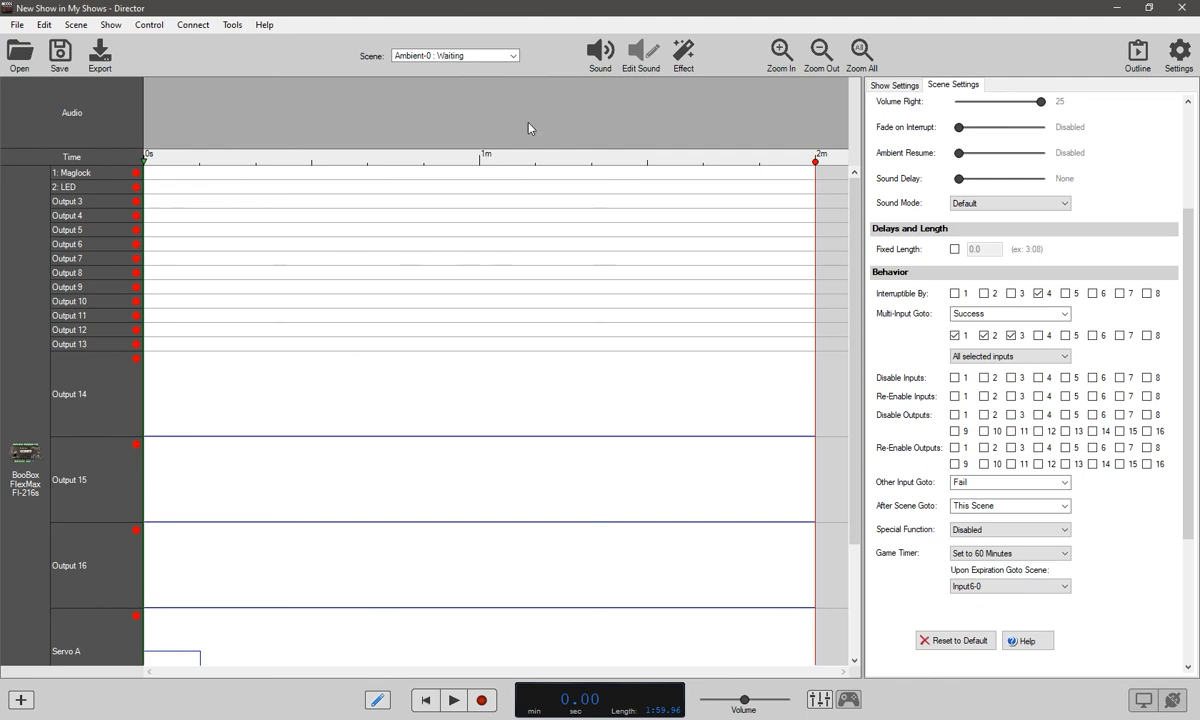
Set the Waiting scene's Upon Expiration Goto Scene to Ambient-0 and open the Input5-0 Success scene
click(476, 58)
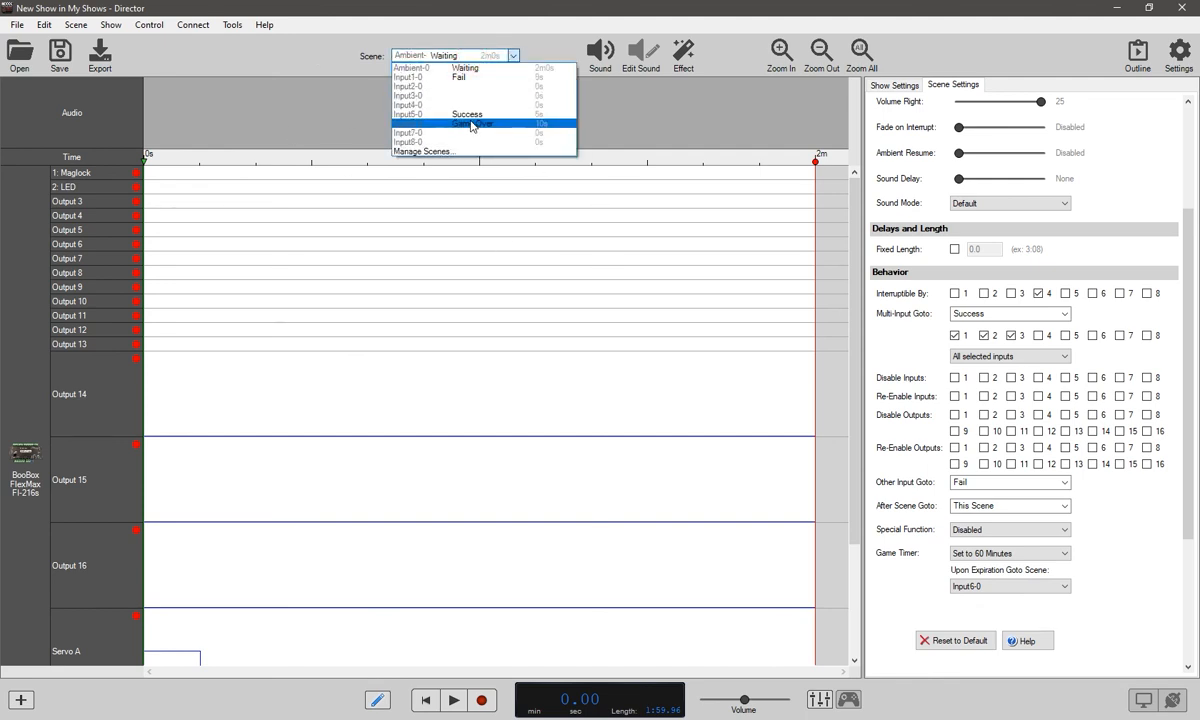
click(487, 69)
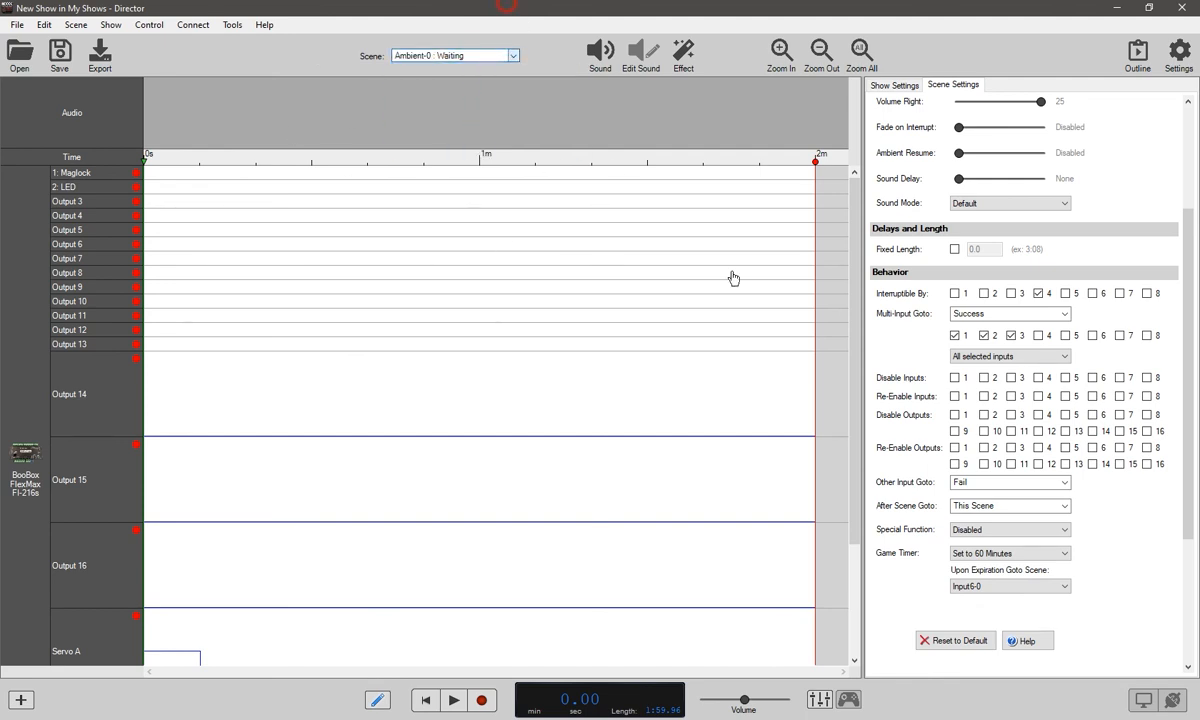
click(988, 588)
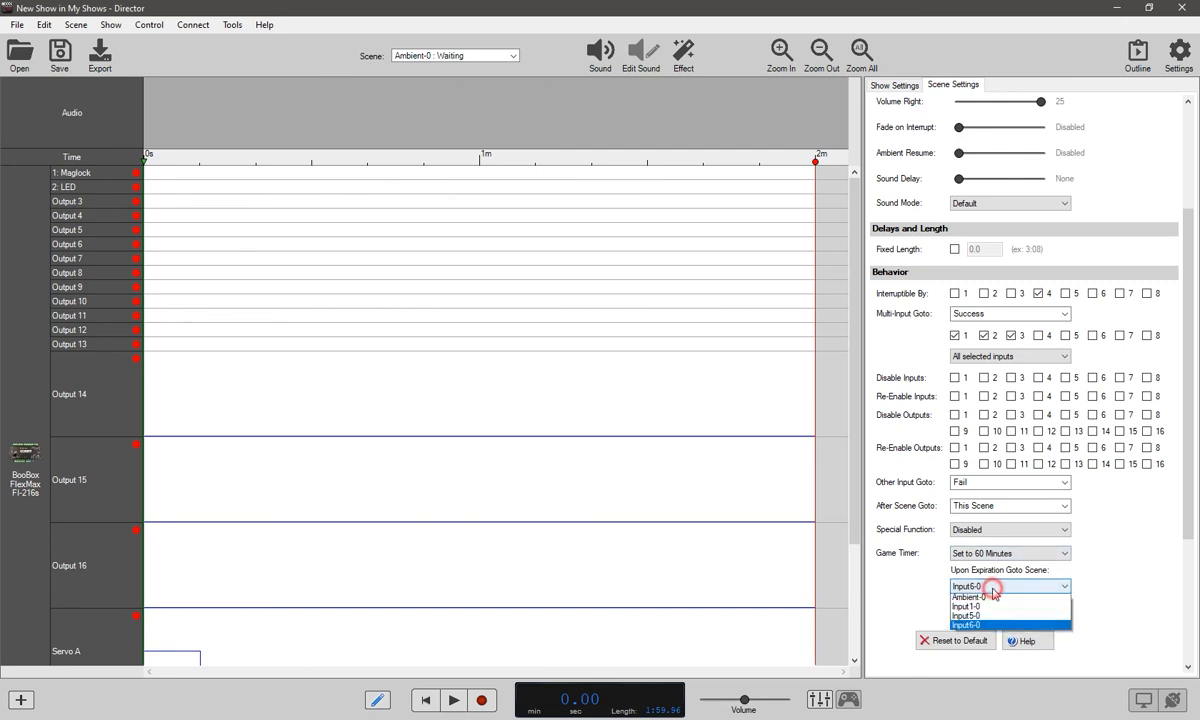
click(1000, 589)
click(1003, 589)
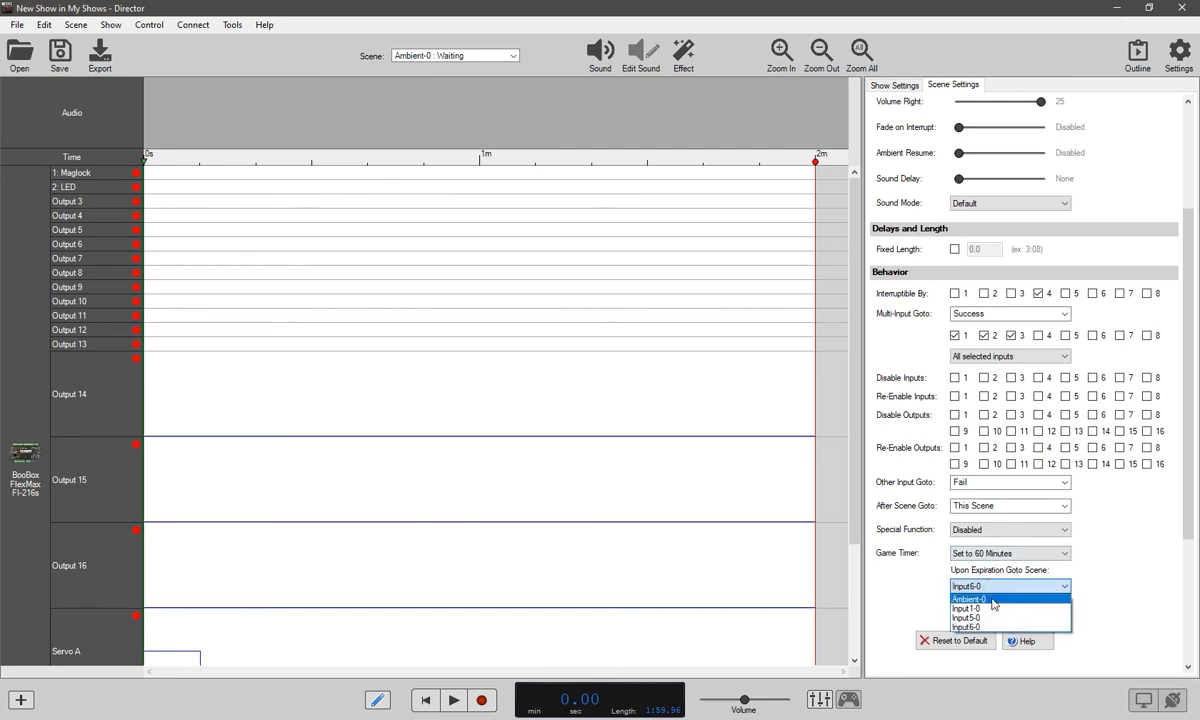
click(1000, 605)
click(514, 60)
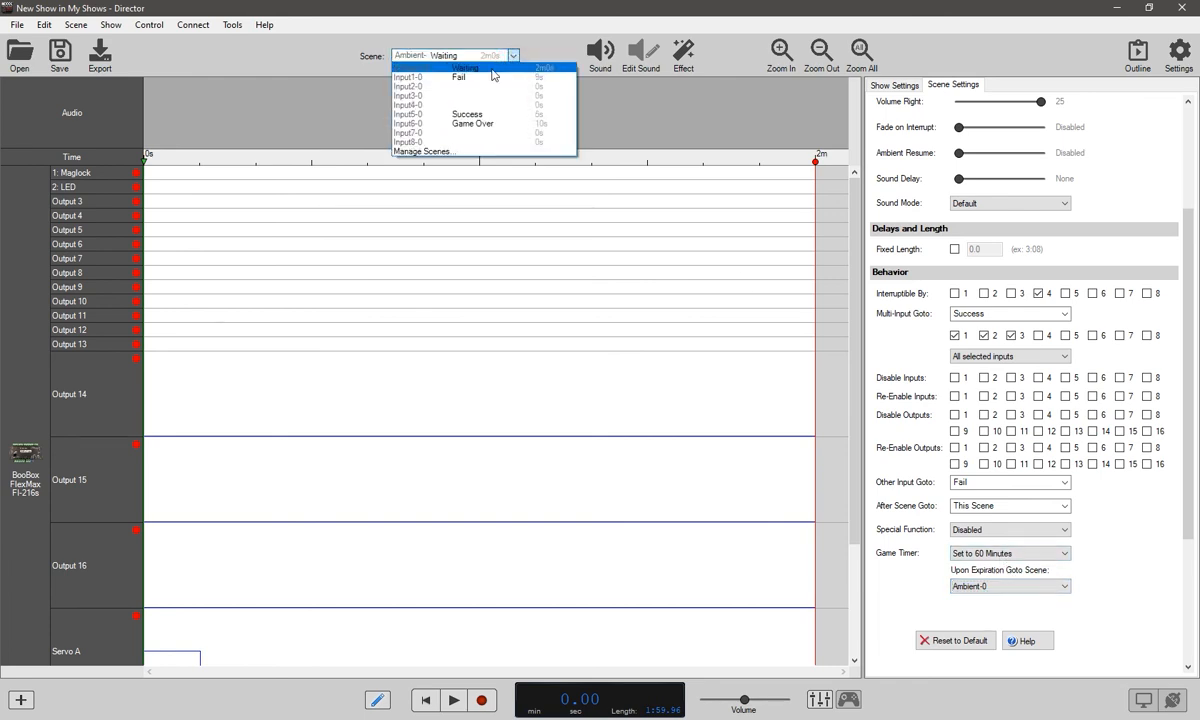
click(476, 113)
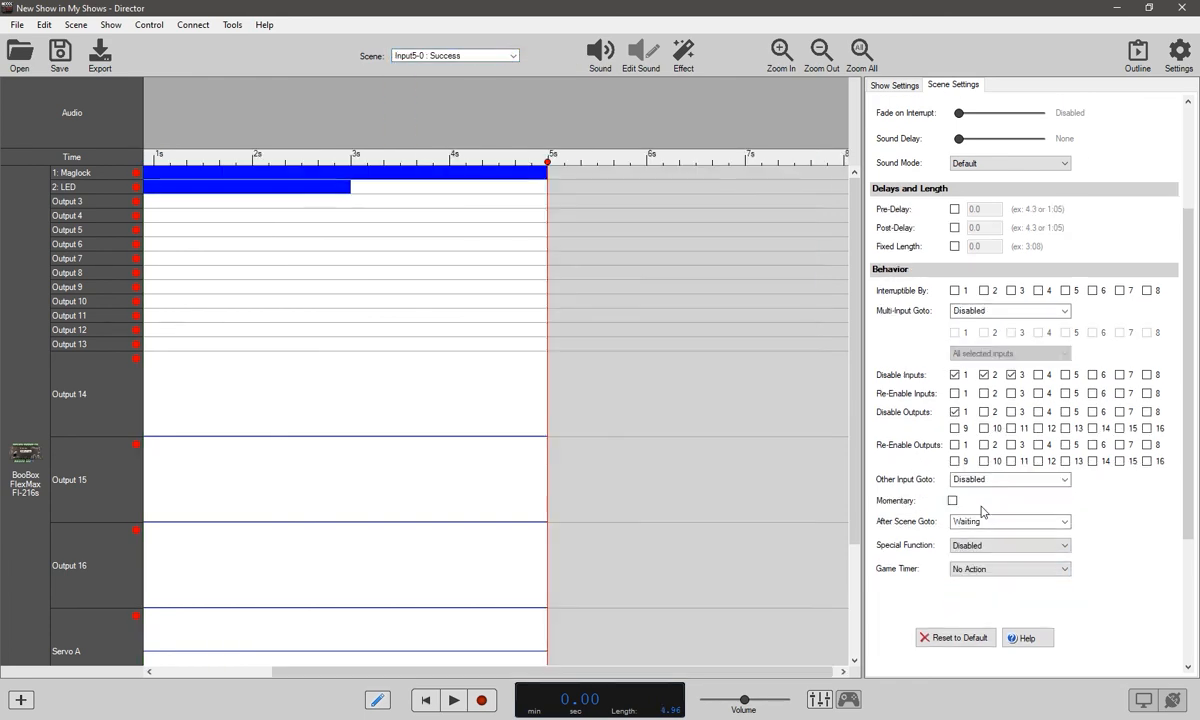
Set the Success scene's Game Timer to 5 minutes with Input1-0 as its Upon Expiration Goto Scene
click(1000, 569)
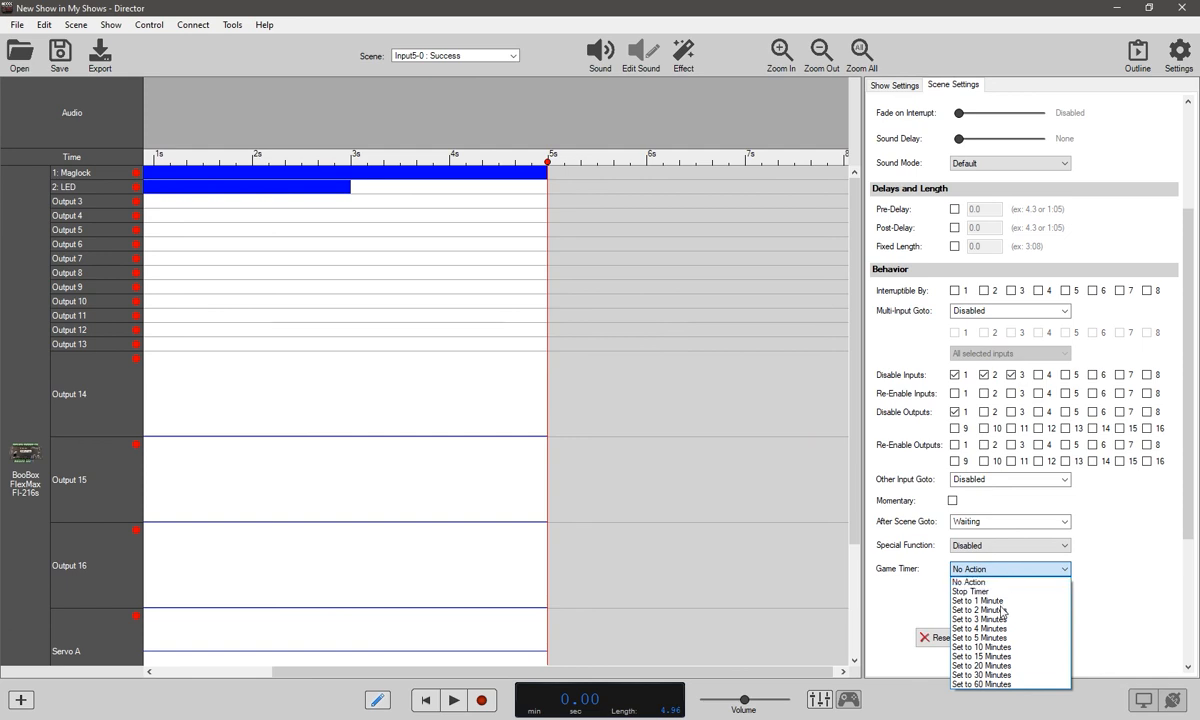
click(999, 638)
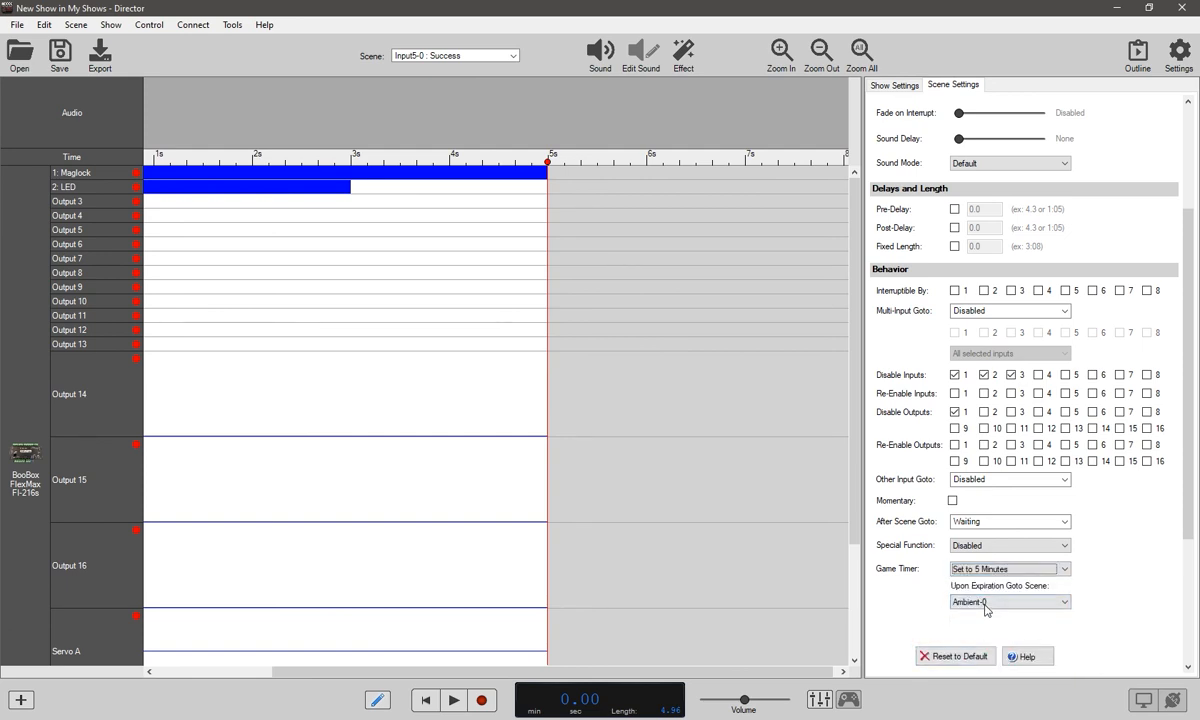
click(986, 603)
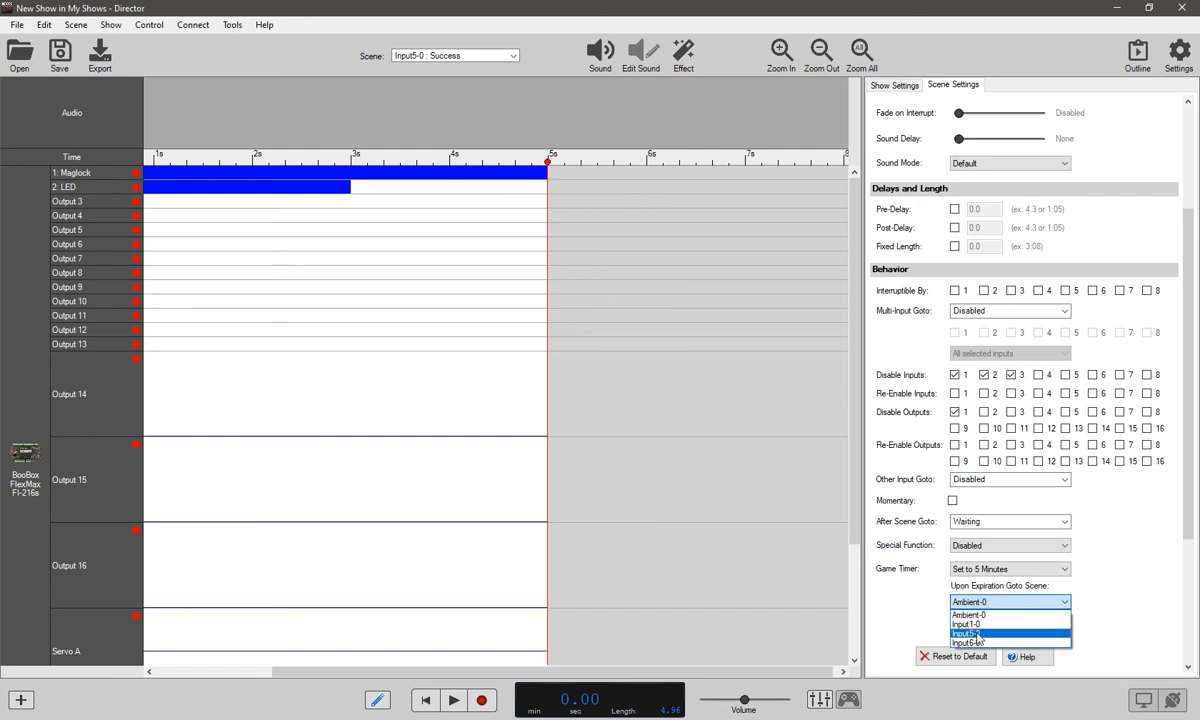
click(978, 642)
click(997, 603)
click(976, 624)
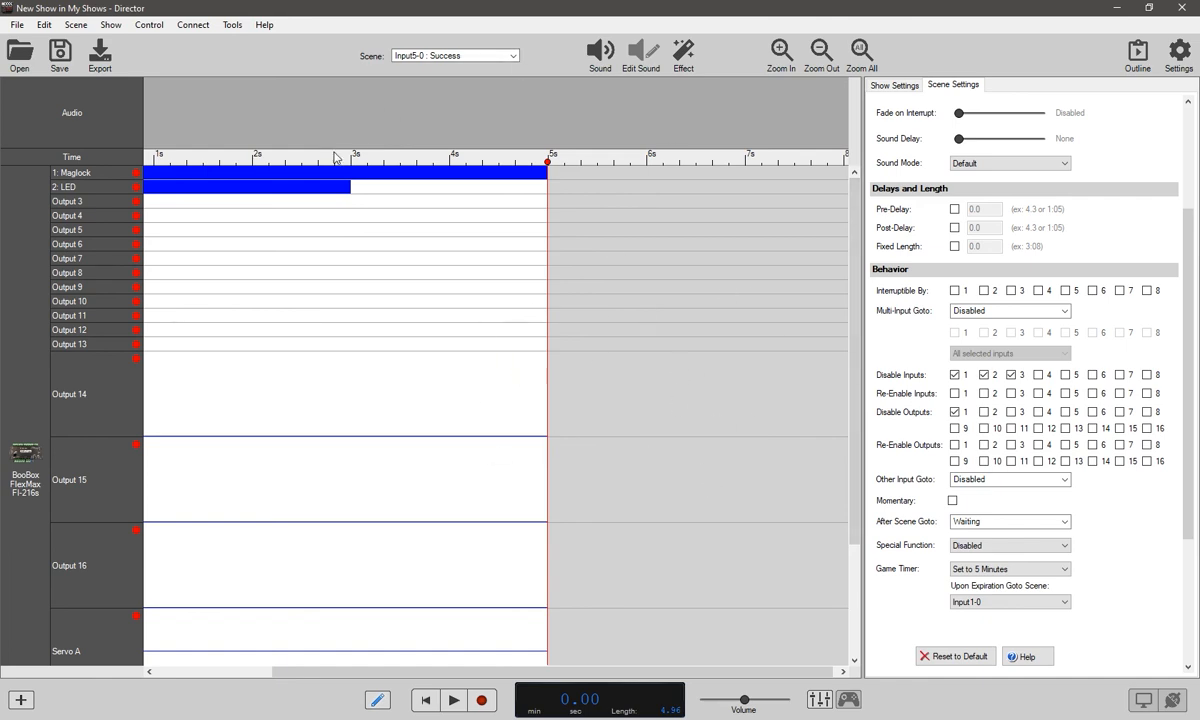
Try a 10-minute Game Timer for the Success scene and return the timer to No Action
click(967, 572)
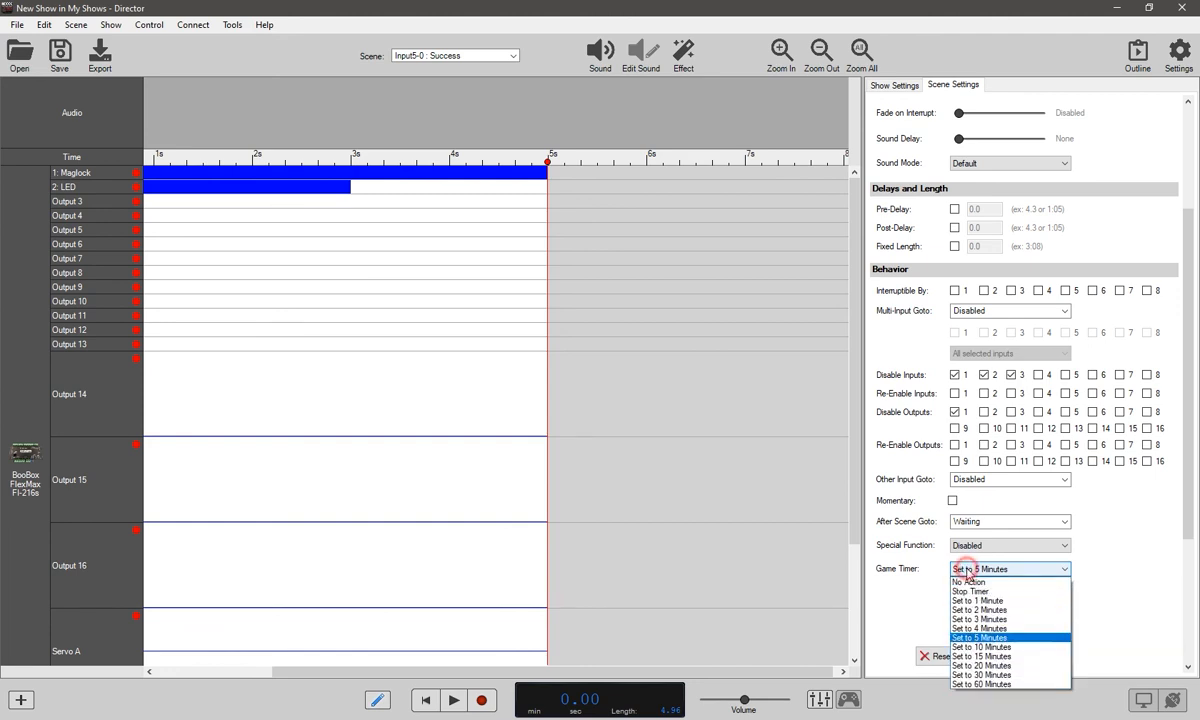
click(968, 648)
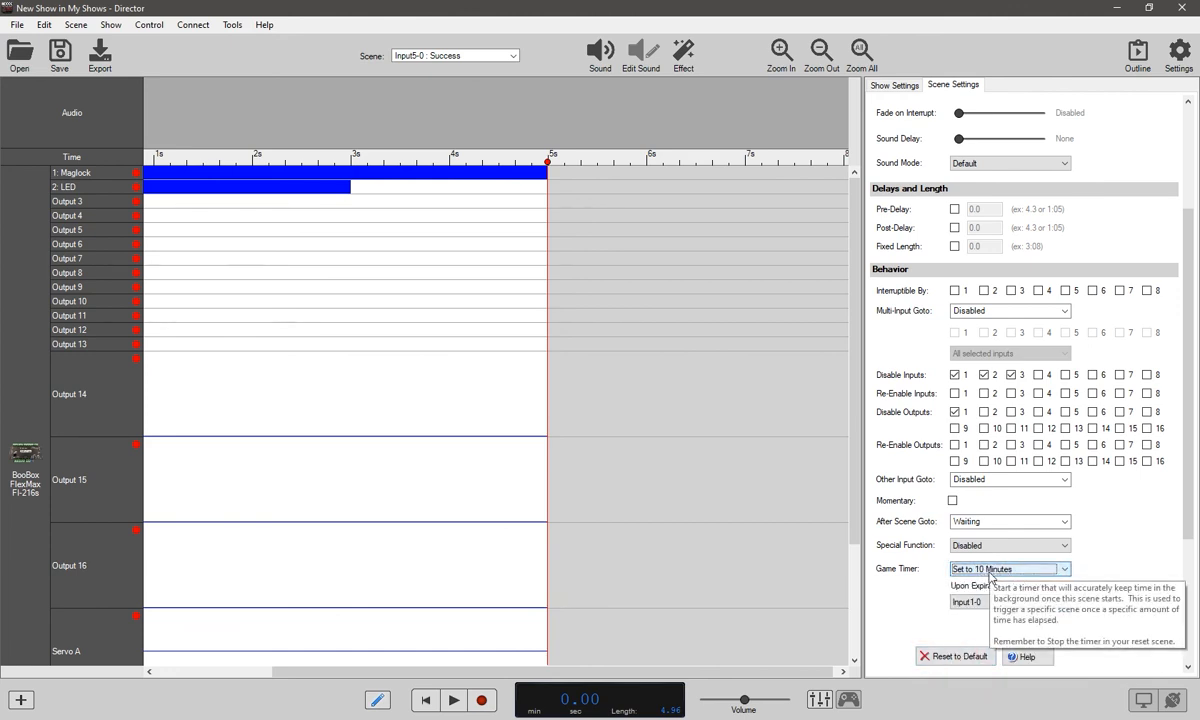
click(995, 570)
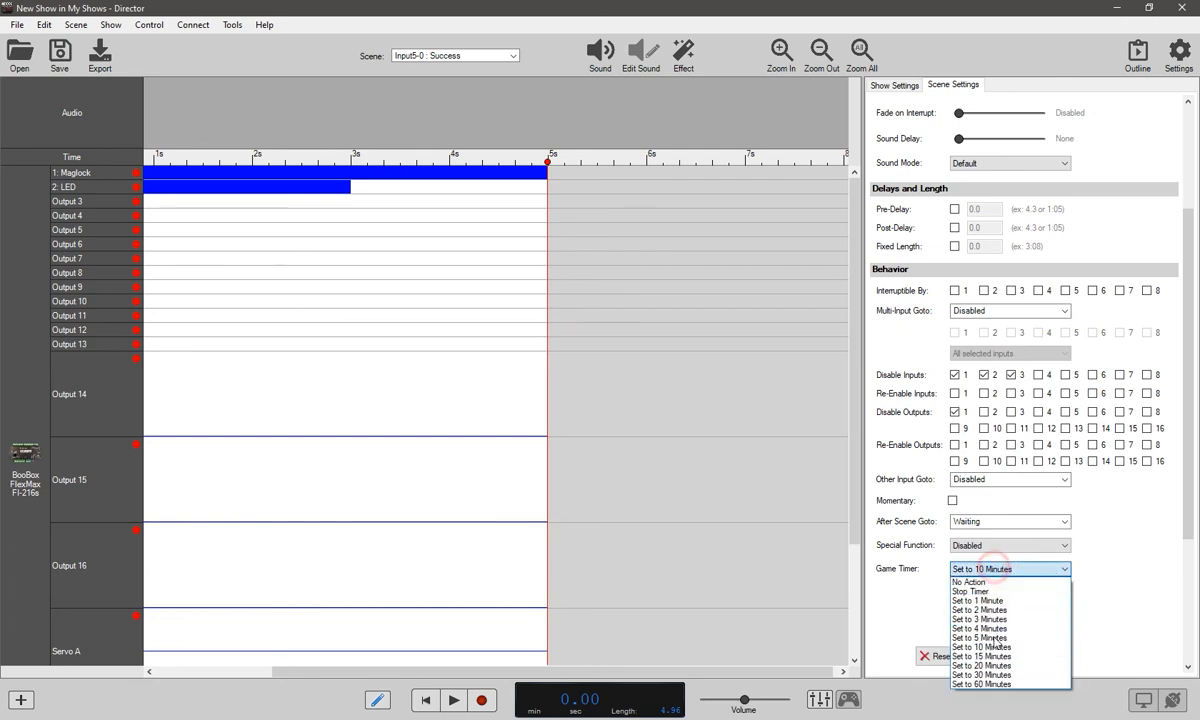
click(990, 582)
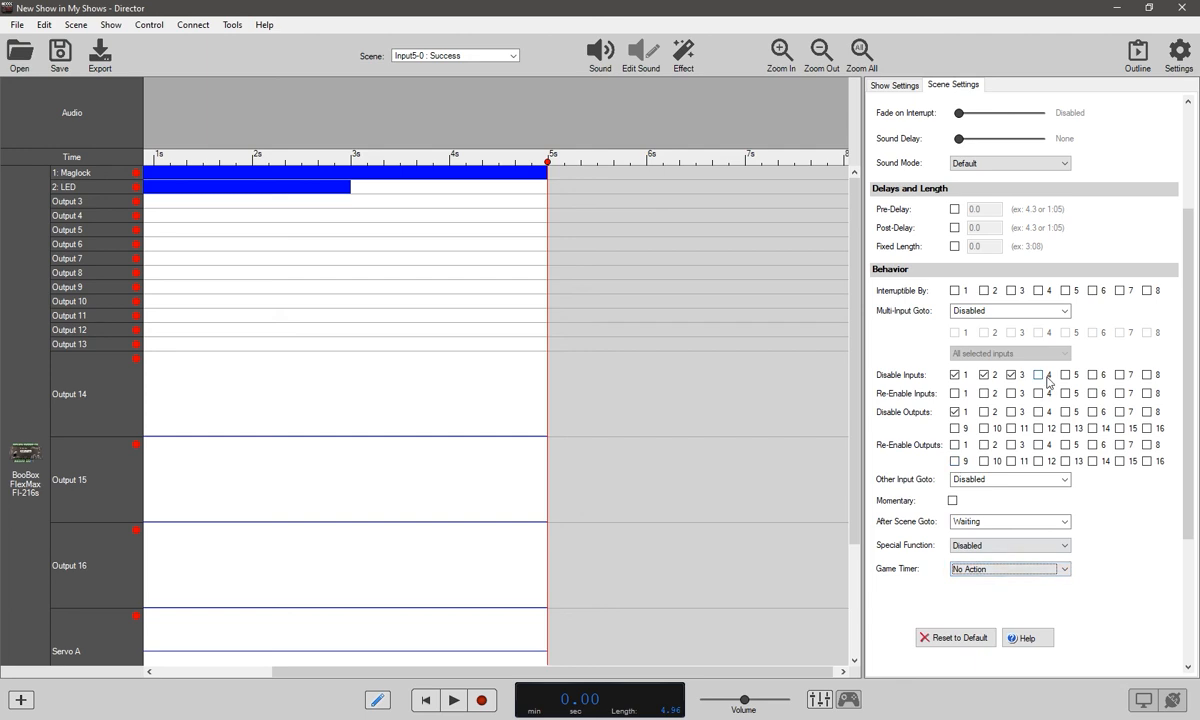
Reset all of the Success scene's settings to their defaults
click(952, 645)
click(952, 645)
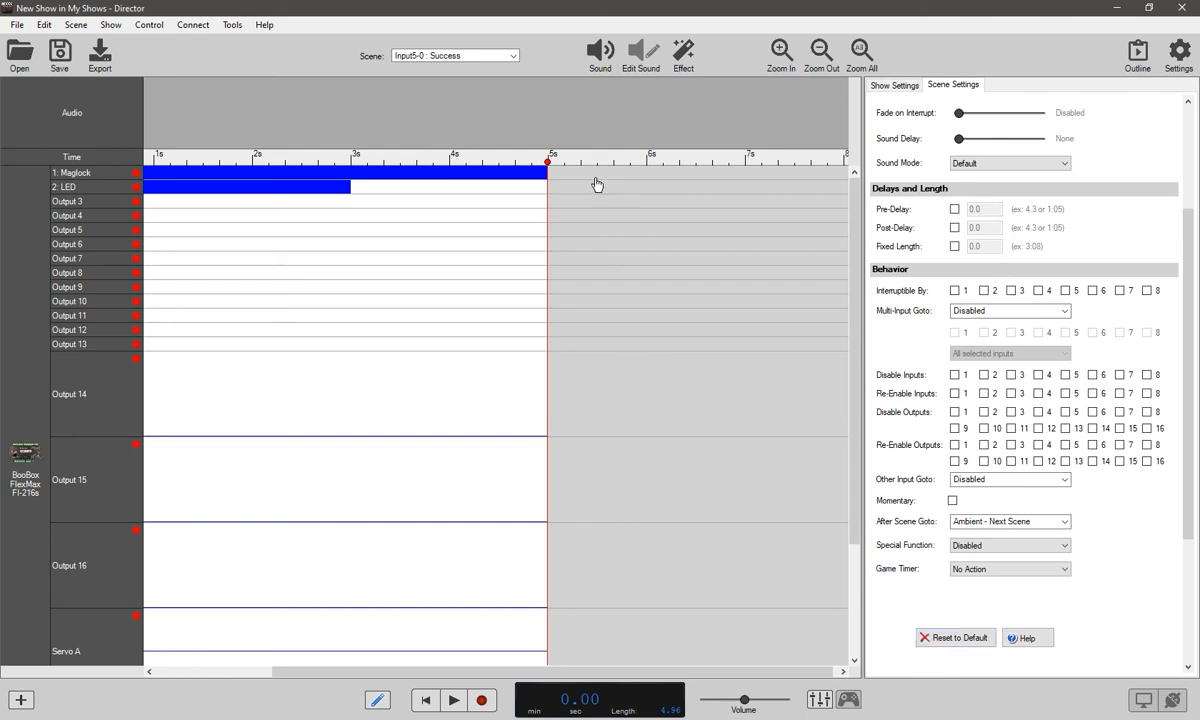
click(505, 57)
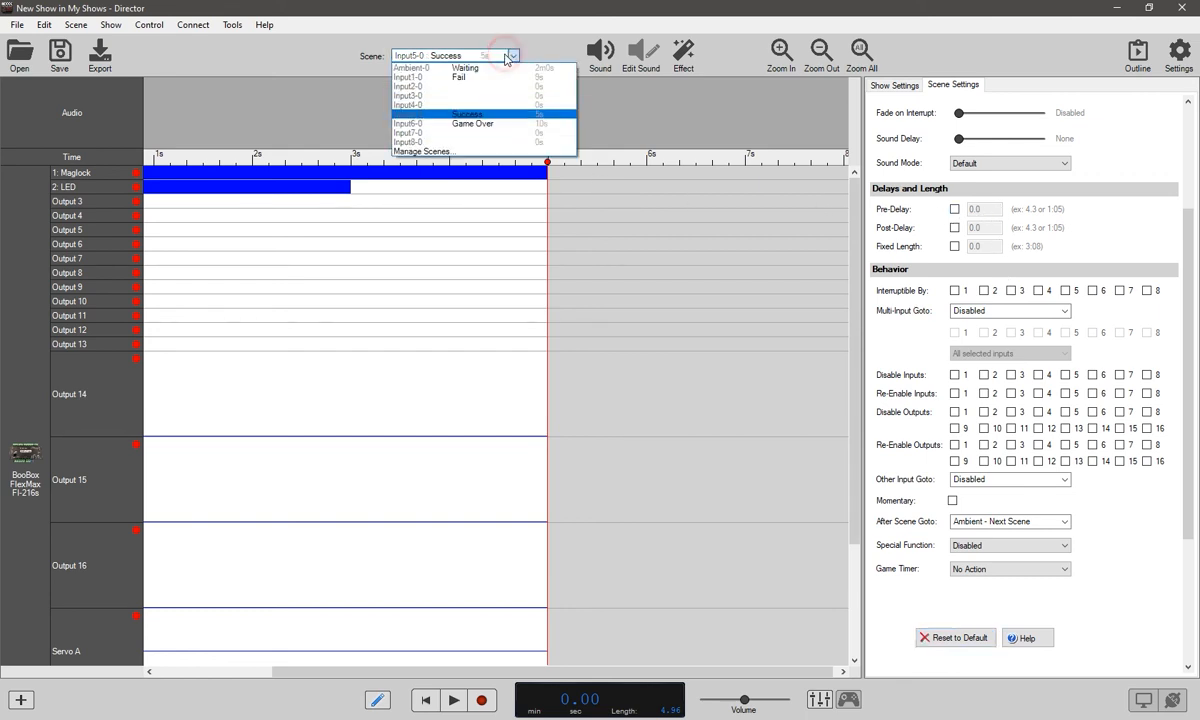
click(505, 57)
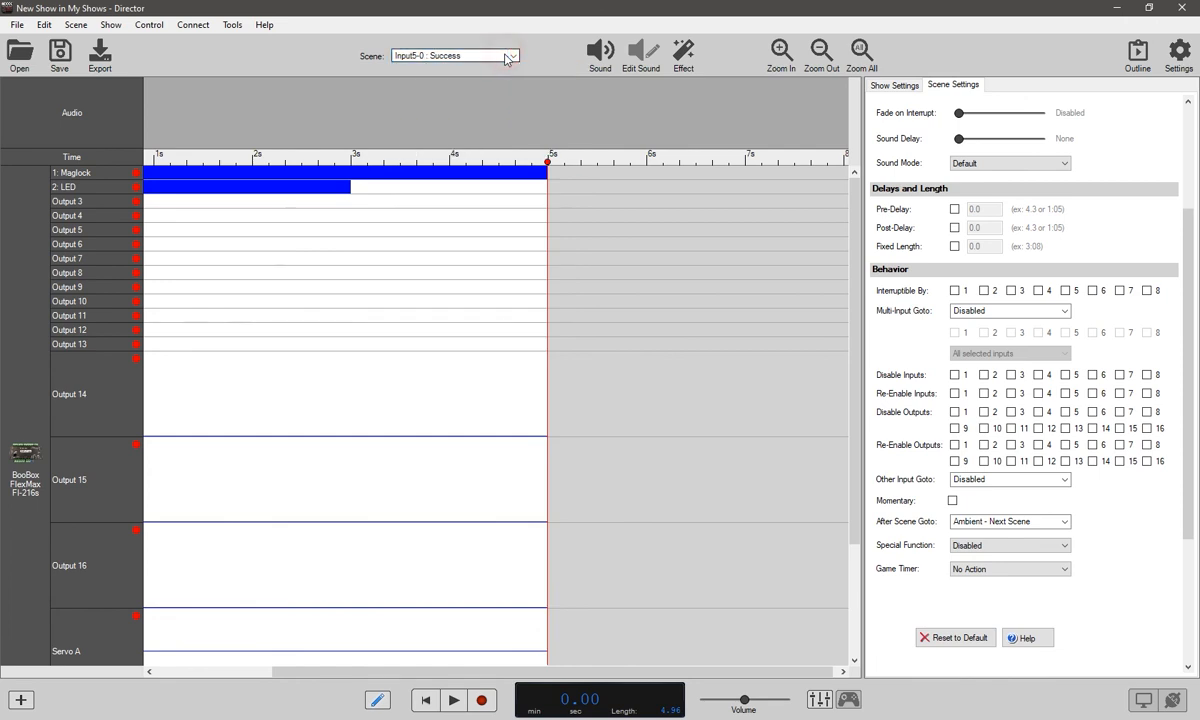
Open the Scene Manager and go through the list of scenes for Input1 to Input8
click(507, 56)
click(447, 151)
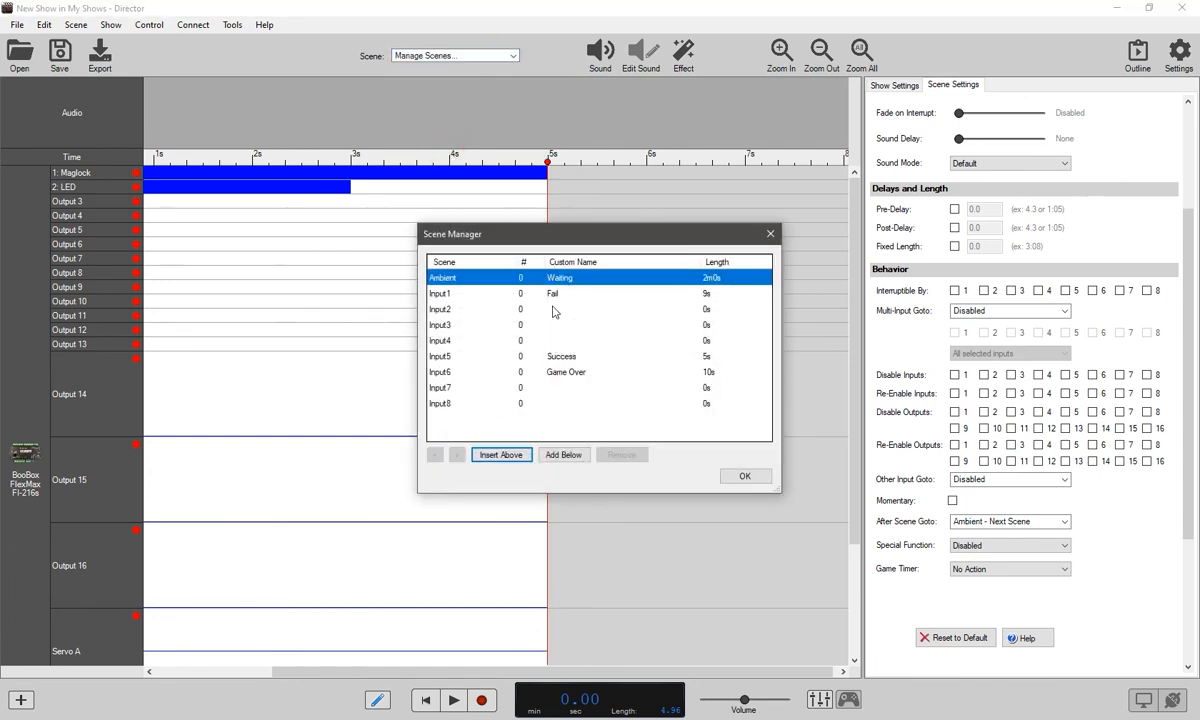
click(442, 295)
click(442, 310)
click(443, 326)
click(445, 342)
click(445, 357)
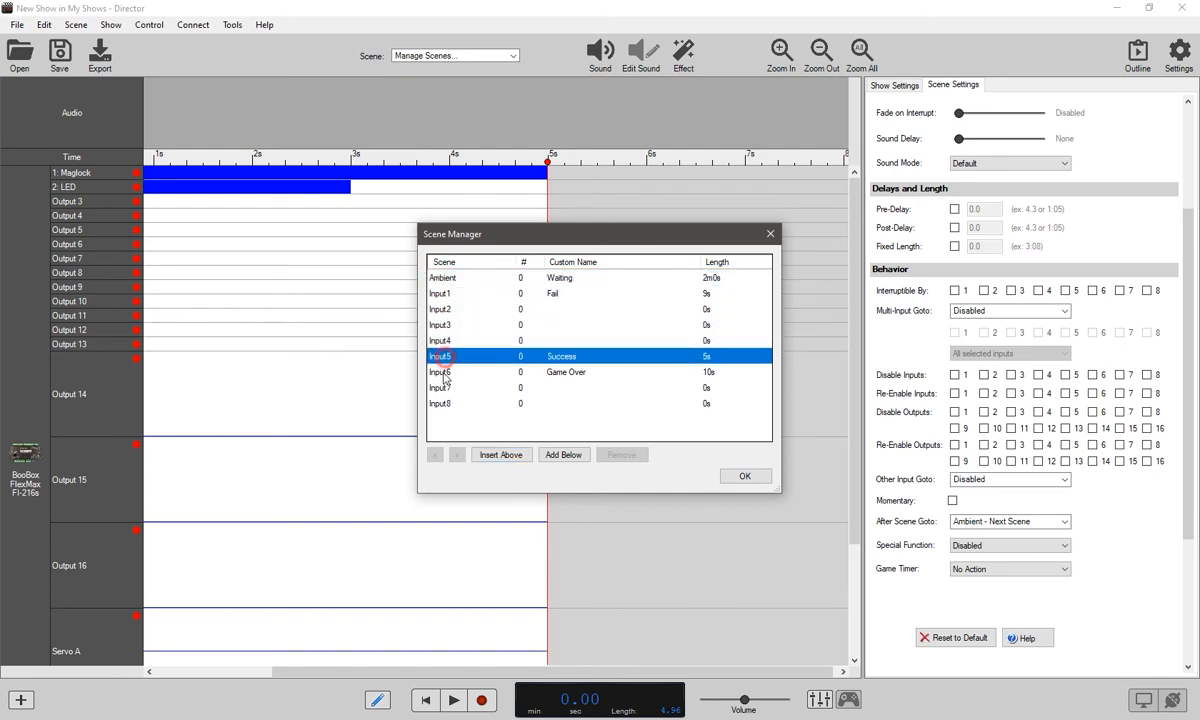
click(442, 372)
click(442, 388)
click(442, 403)
click(442, 294)
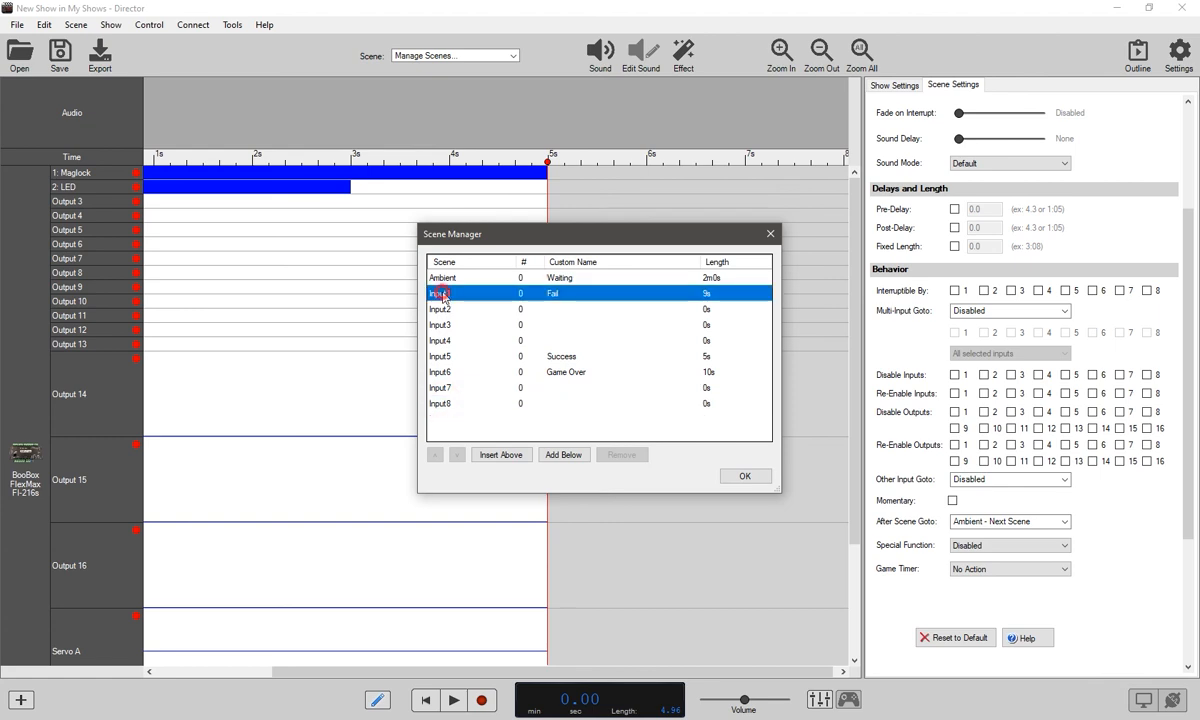
click(442, 310)
click(442, 325)
click(442, 341)
click(442, 357)
click(442, 372)
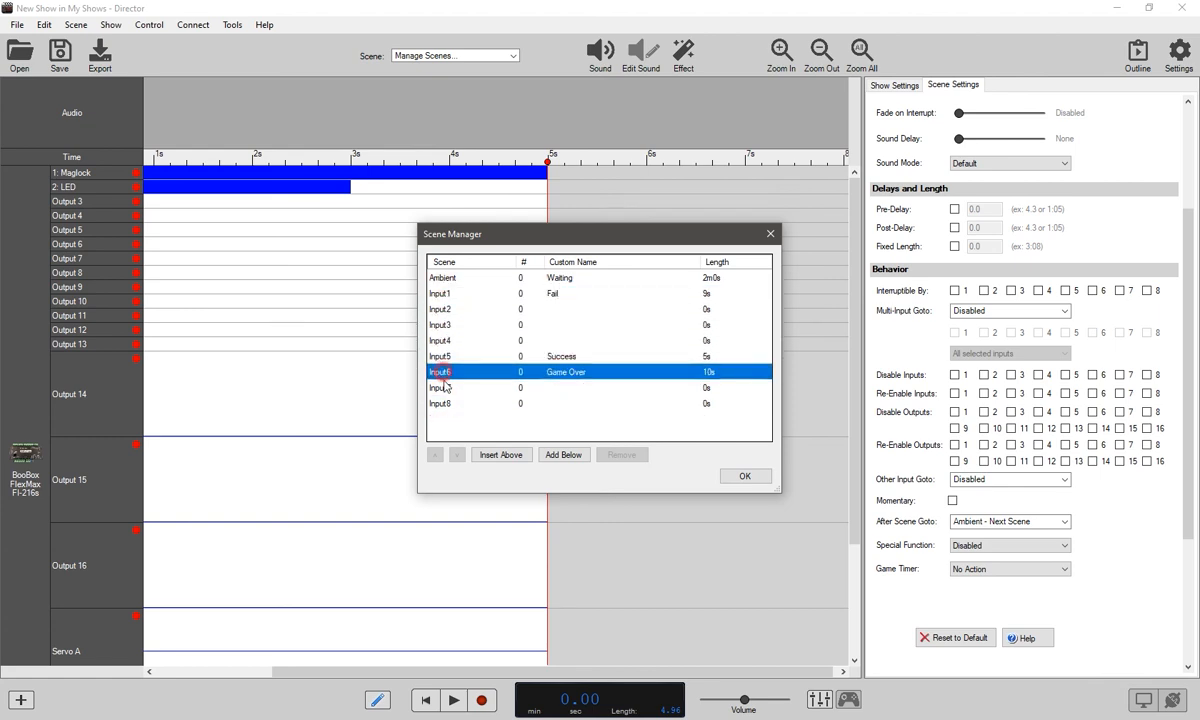
click(442, 388)
click(442, 403)
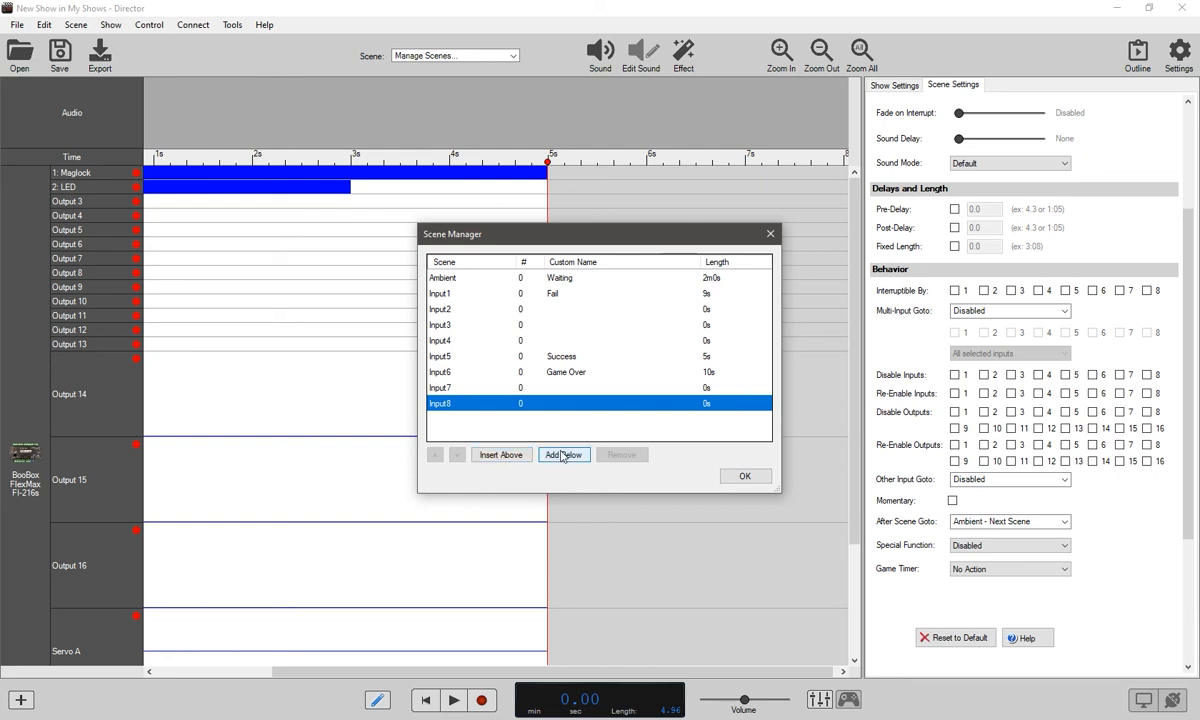
Add a second scene below the Ambient Waiting scene and give it the custom name Game Start
click(447, 279)
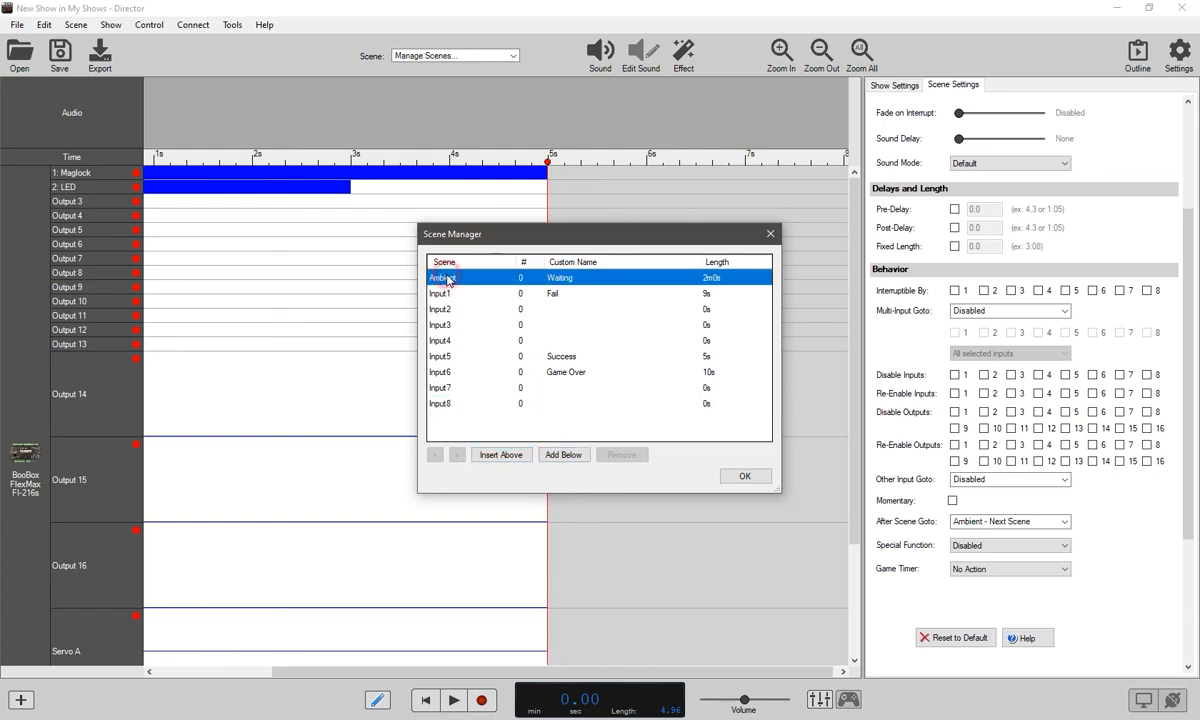
click(562, 455)
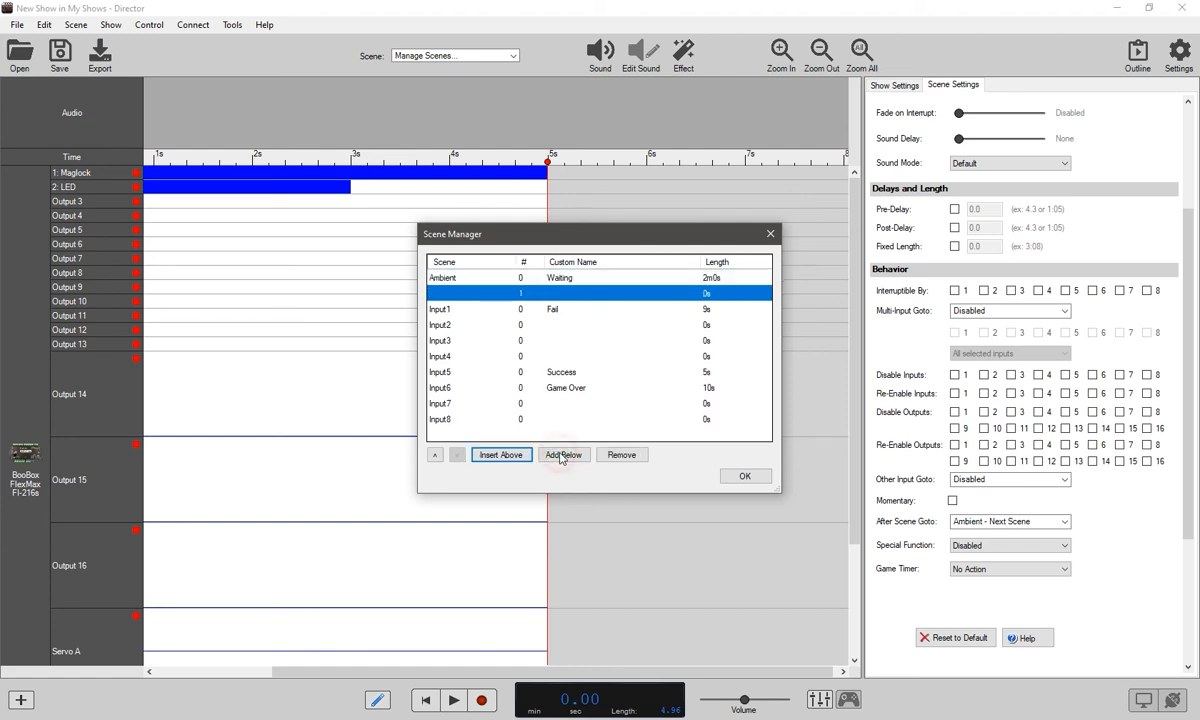
click(557, 292)
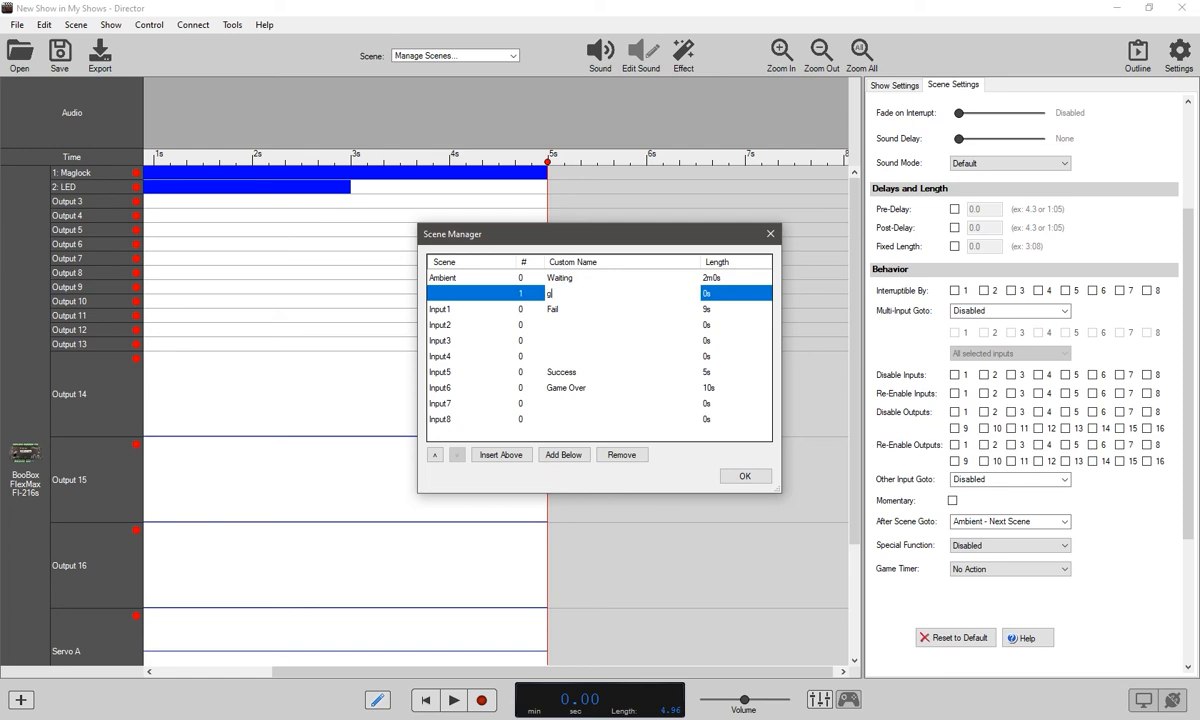
text(Game Start)
click(537, 294)
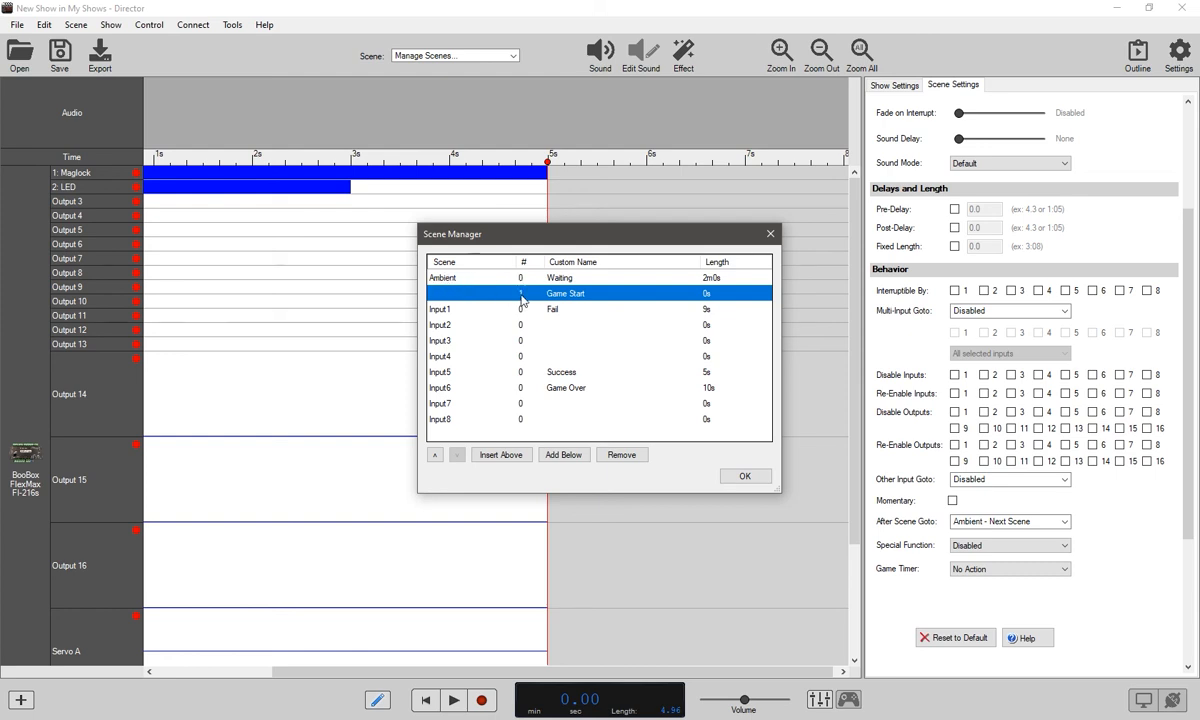
Add an unnamed second scene below Input1's Fail scene and close the Scene Manager
click(580, 310)
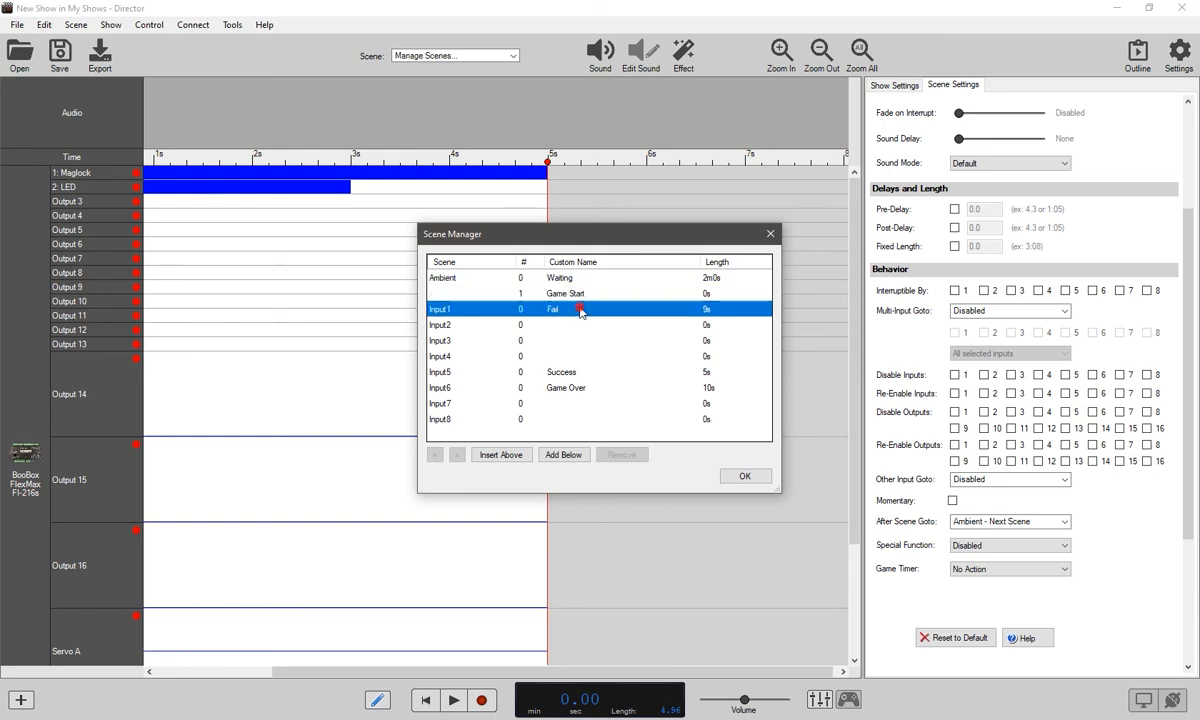
click(572, 454)
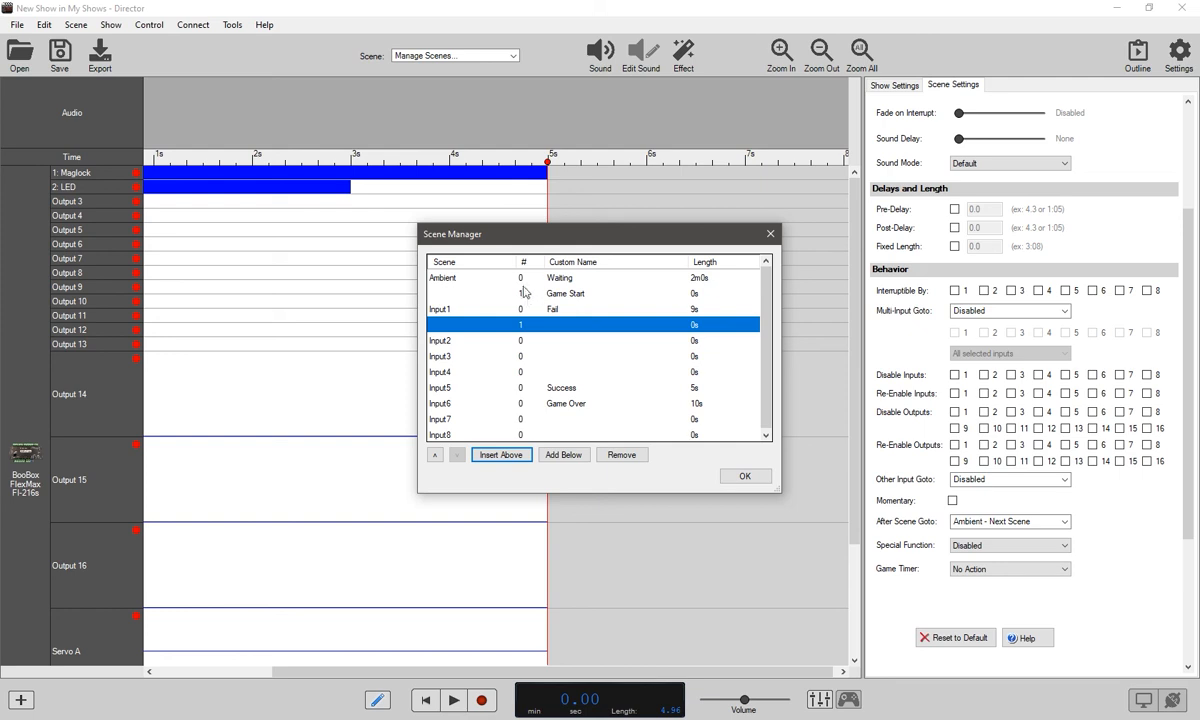
scroll(712, 305, down, 1)
scroll(718, 290, up, 1)
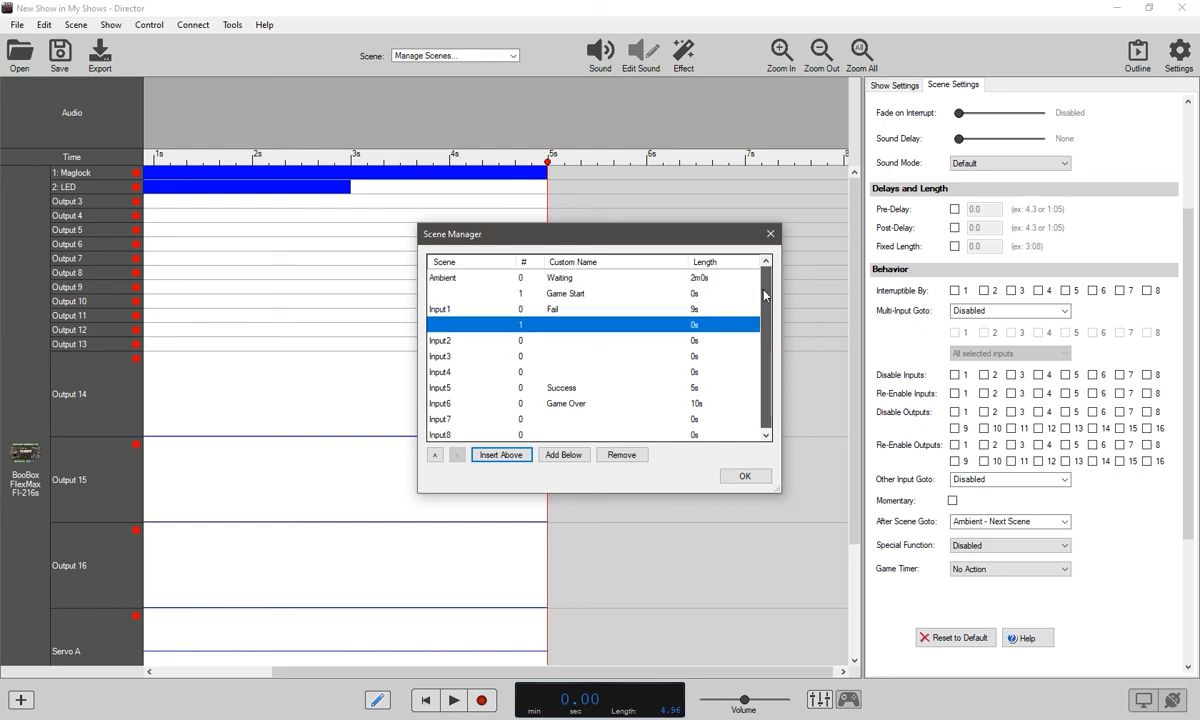
scroll(718, 295, down, 1)
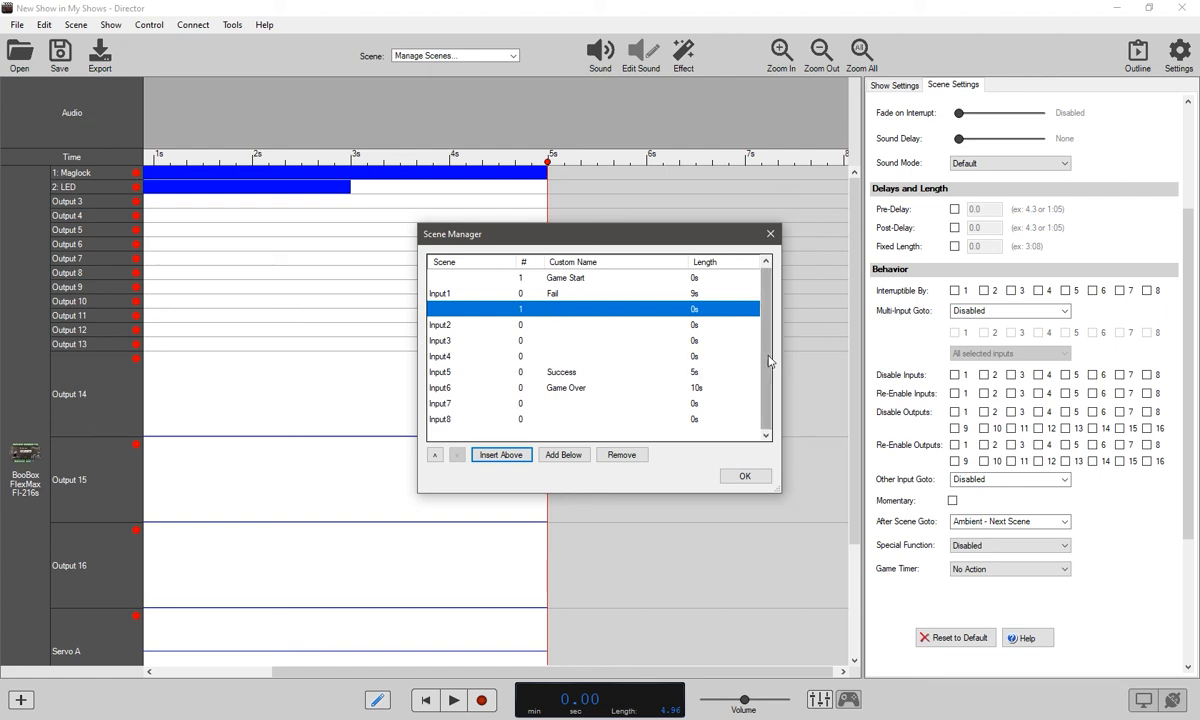
scroll(769, 361, up, 1)
scroll(769, 361, down, 1)
scroll(769, 361, up, 1)
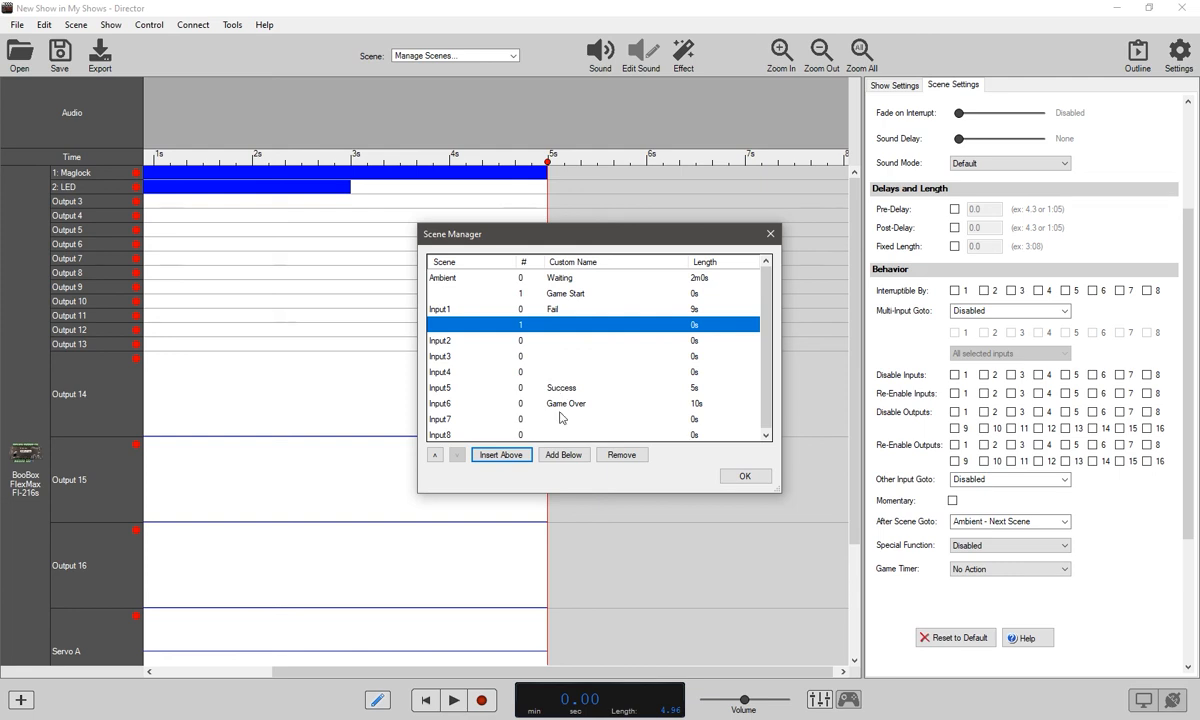
click(748, 476)
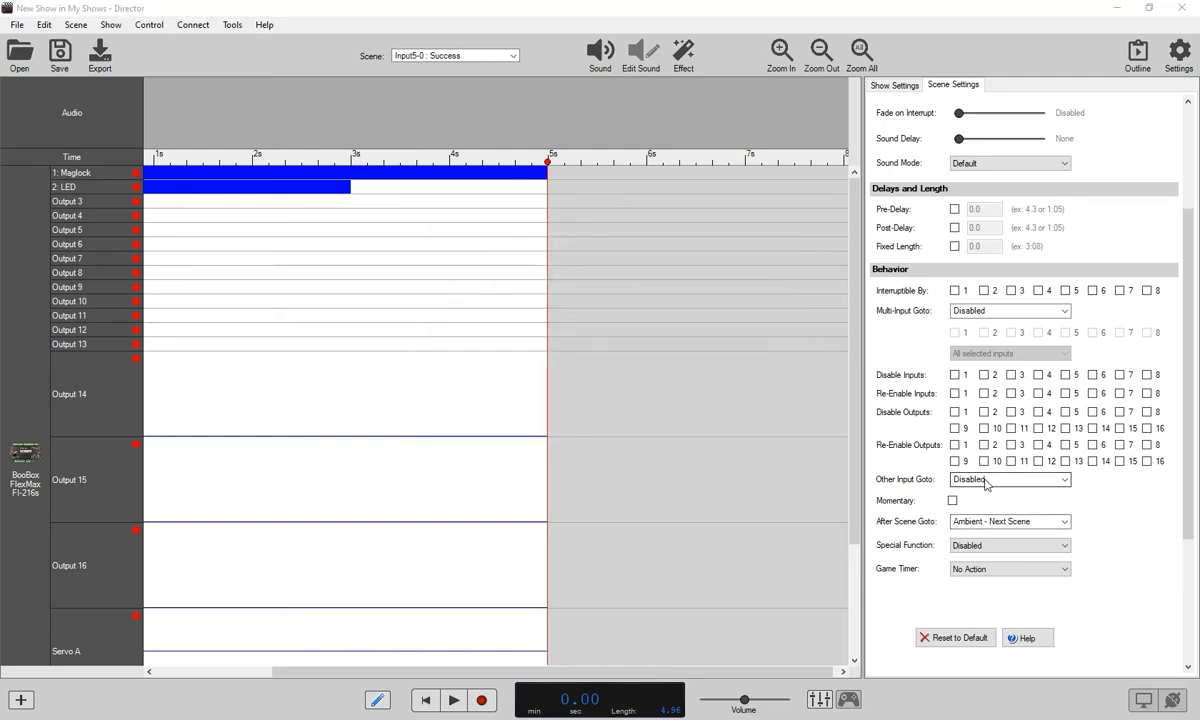
Examine the Success scene's Other Input Goto, After Scene Goto and Multi-Input Goto choices
click(985, 481)
click(985, 481)
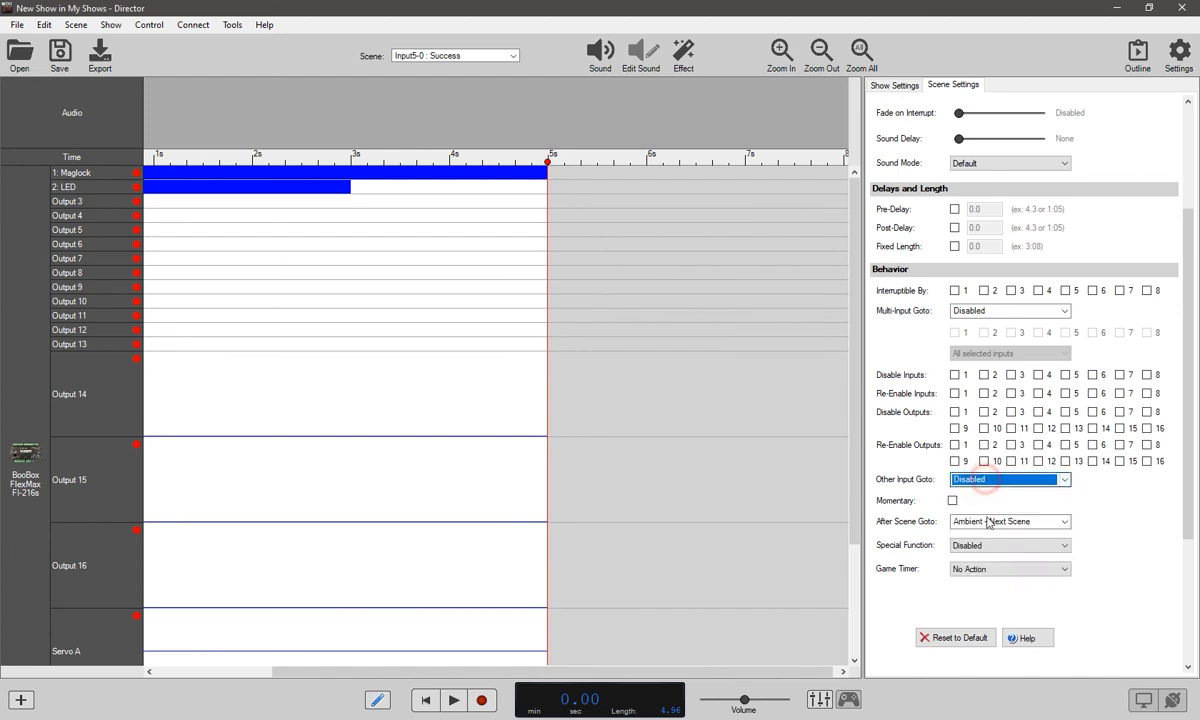
click(988, 522)
click(988, 524)
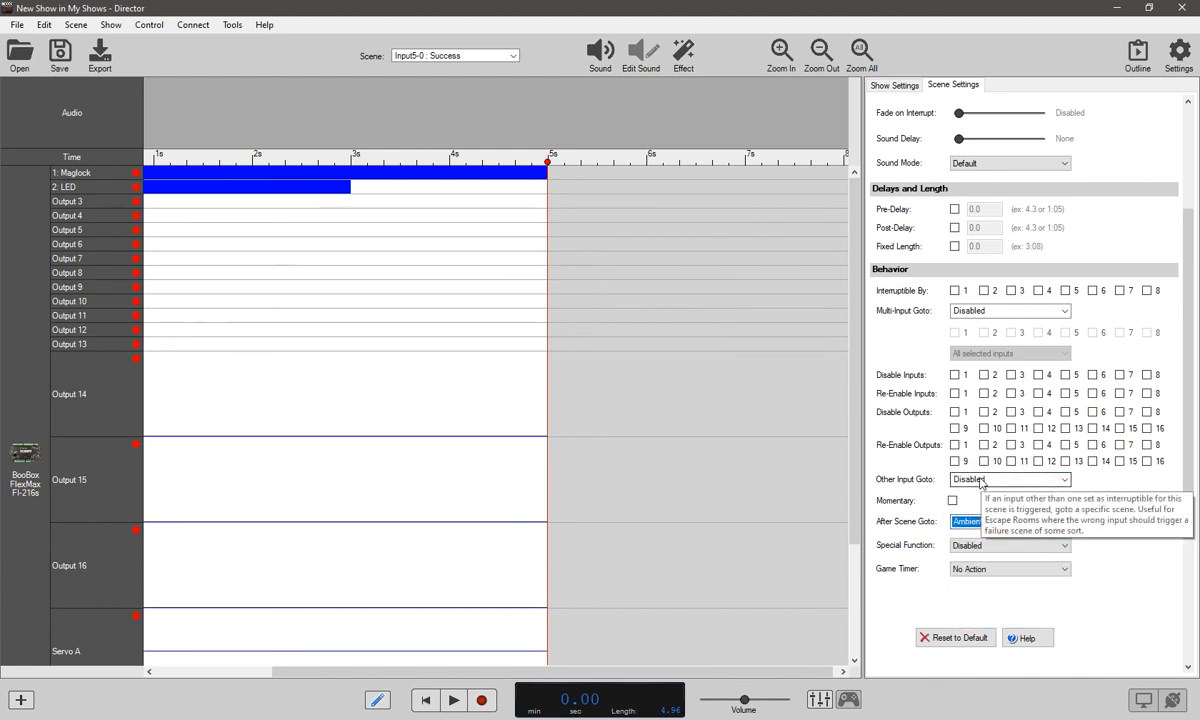
click(1003, 313)
click(1001, 312)
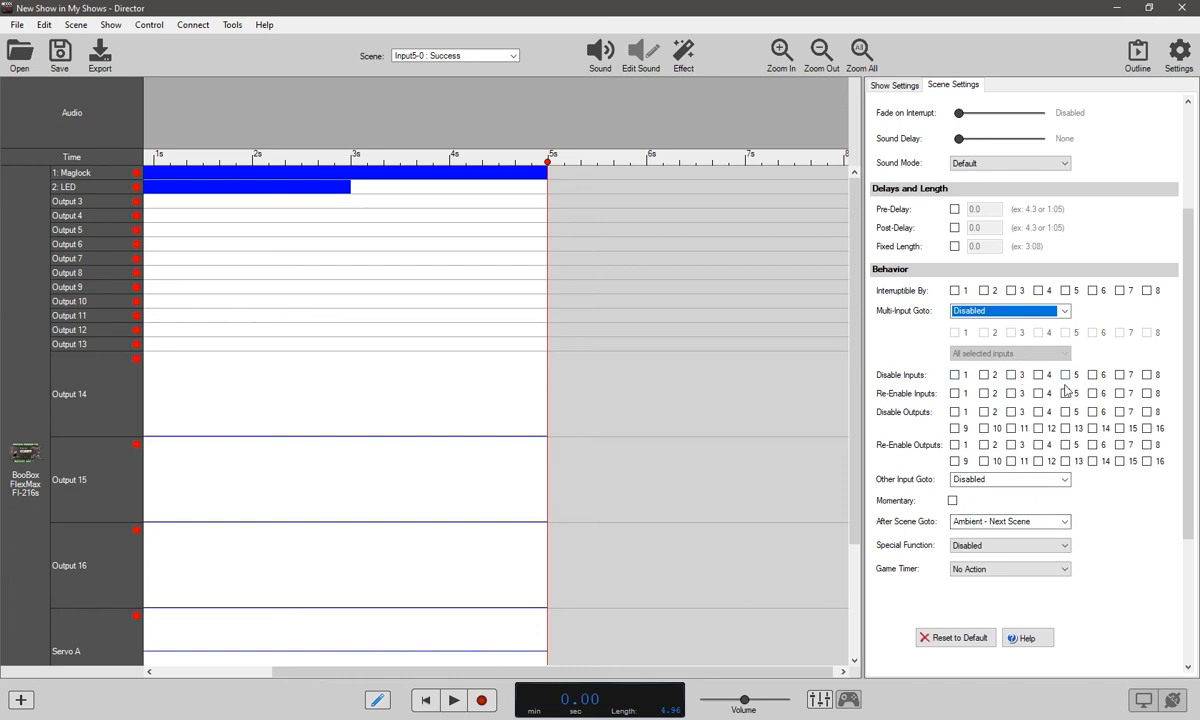
Set the Success scene's After Scene Goto to Waiting and check the scene summary
drag(1188, 429, 1188, 320)
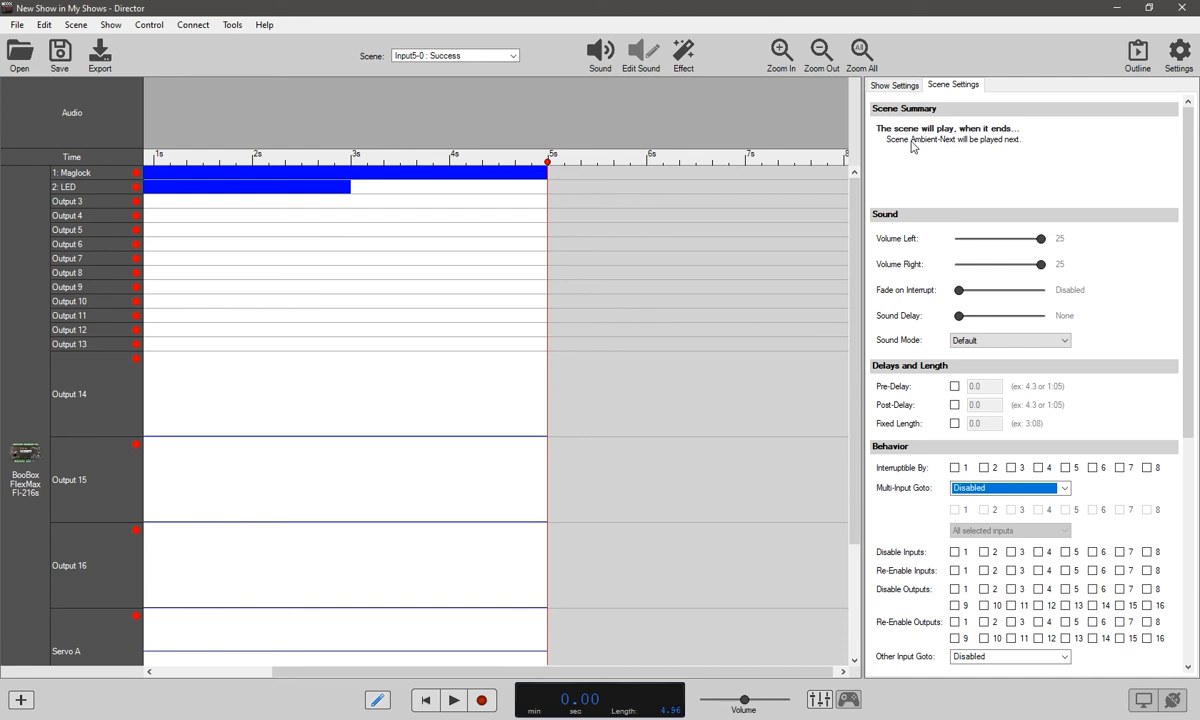
scroll(940, 330, down, 3)
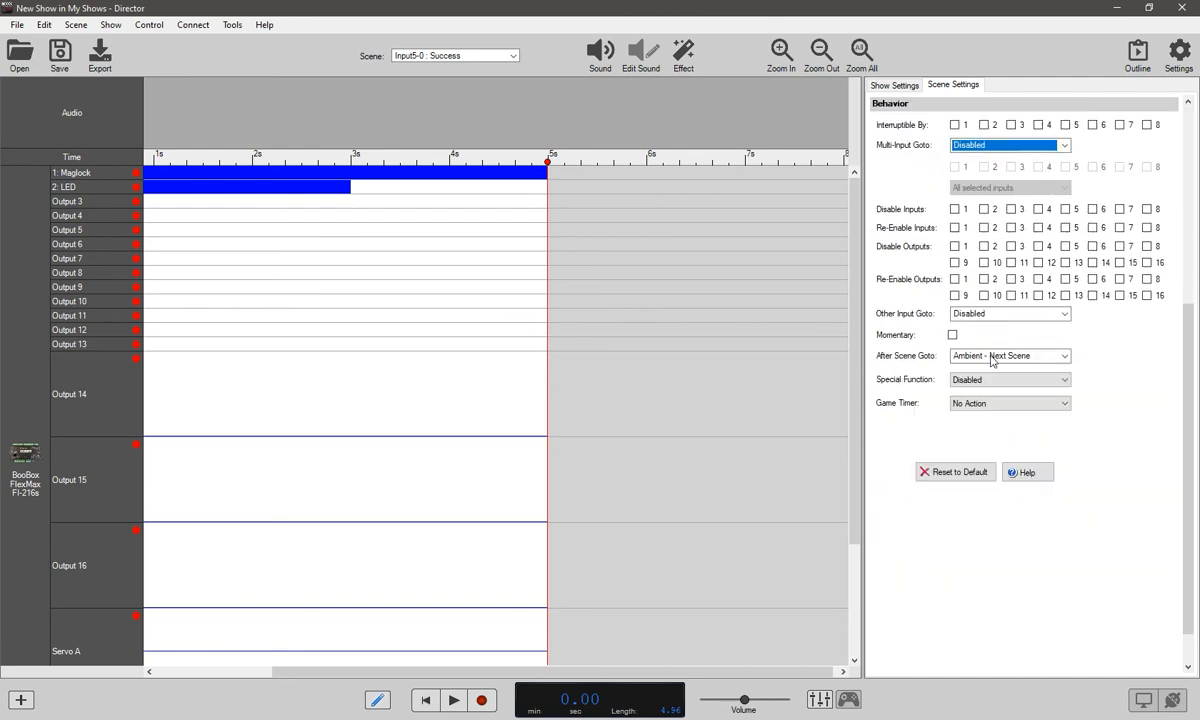
click(992, 362)
click(995, 386)
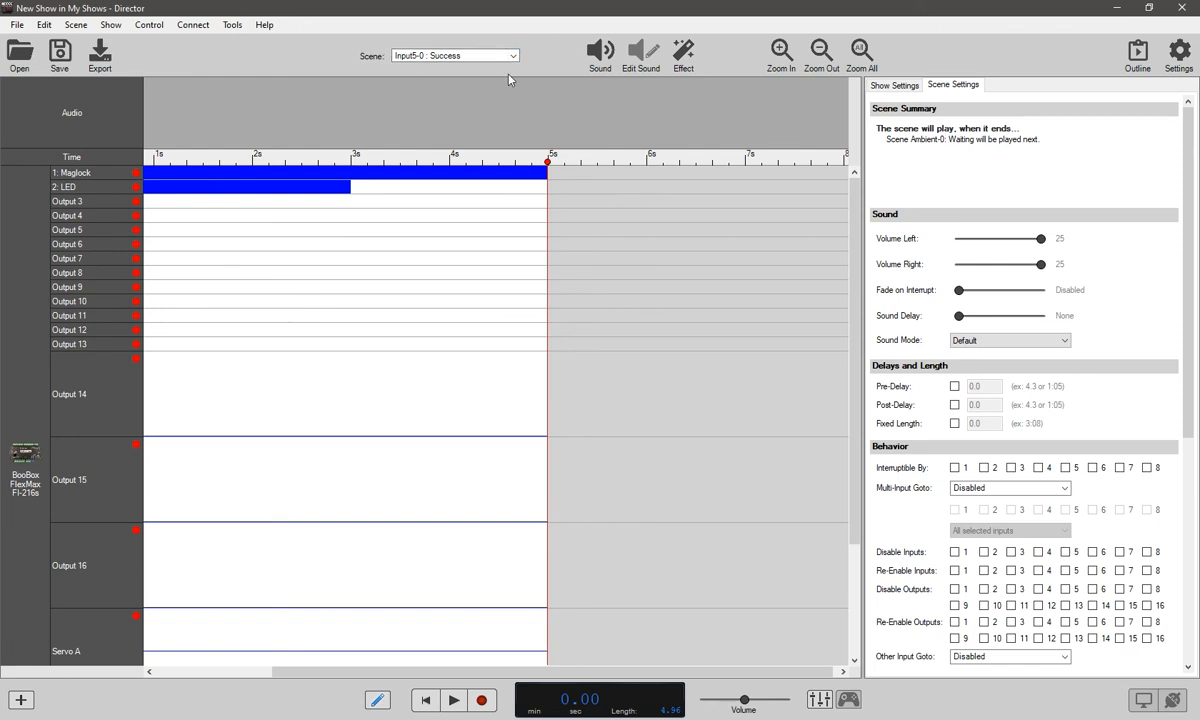
scroll(962, 142, down, 5)
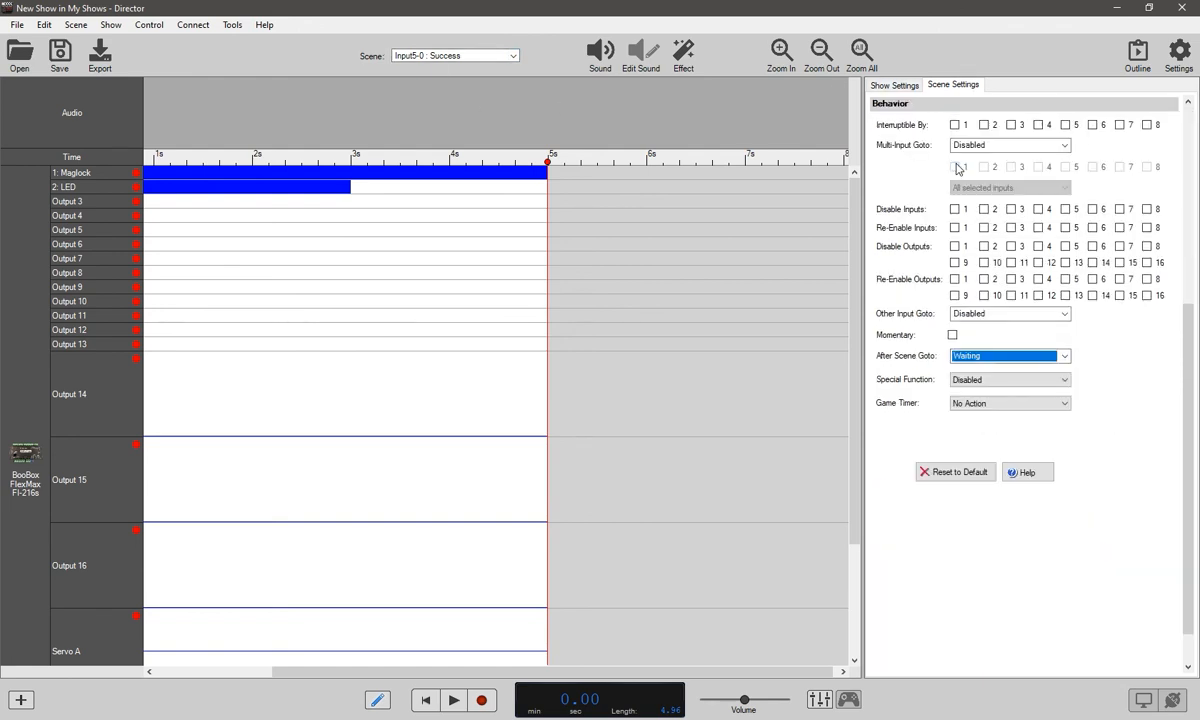
scroll(958, 146, up, 5)
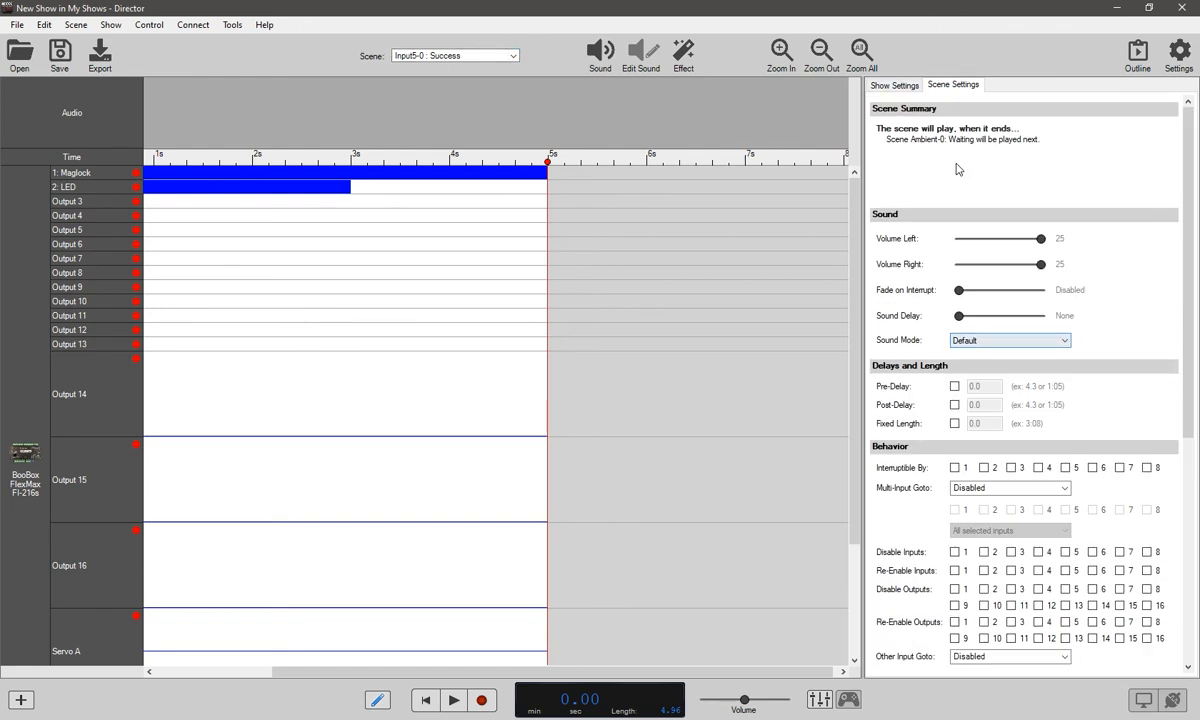
Review the scene flow in the show outline from Waiting down to Game Over, and close the outline
click(1137, 58)
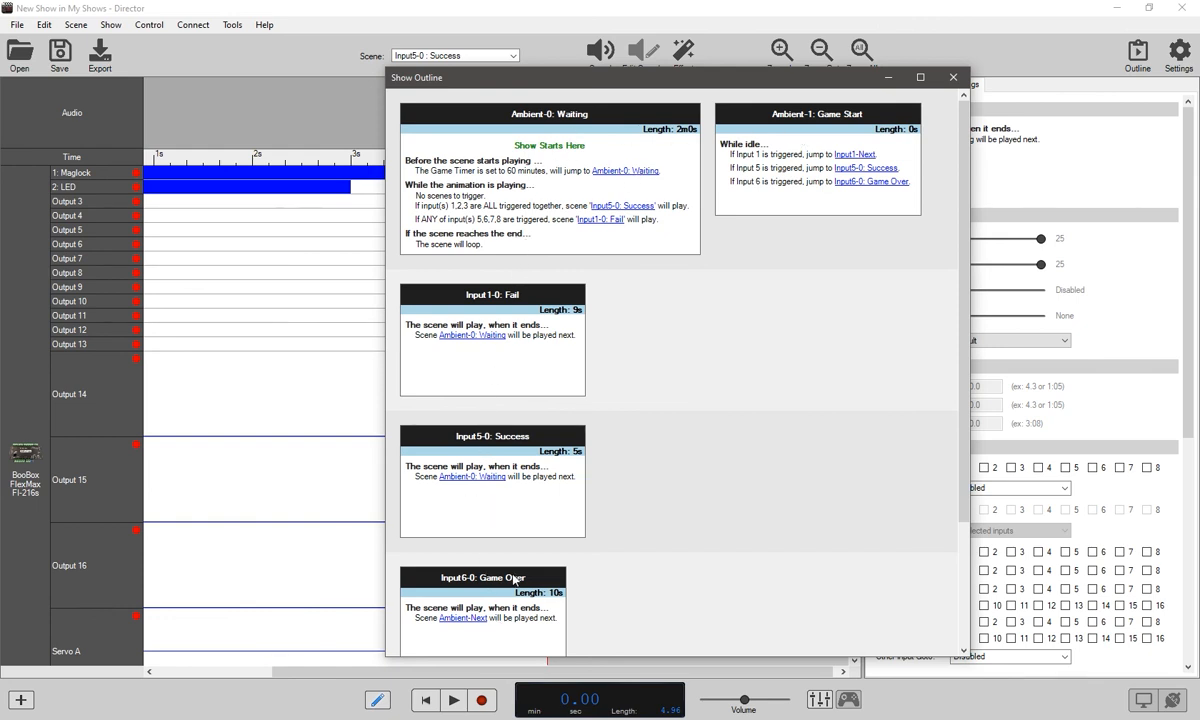
scroll(942, 526, down, 3)
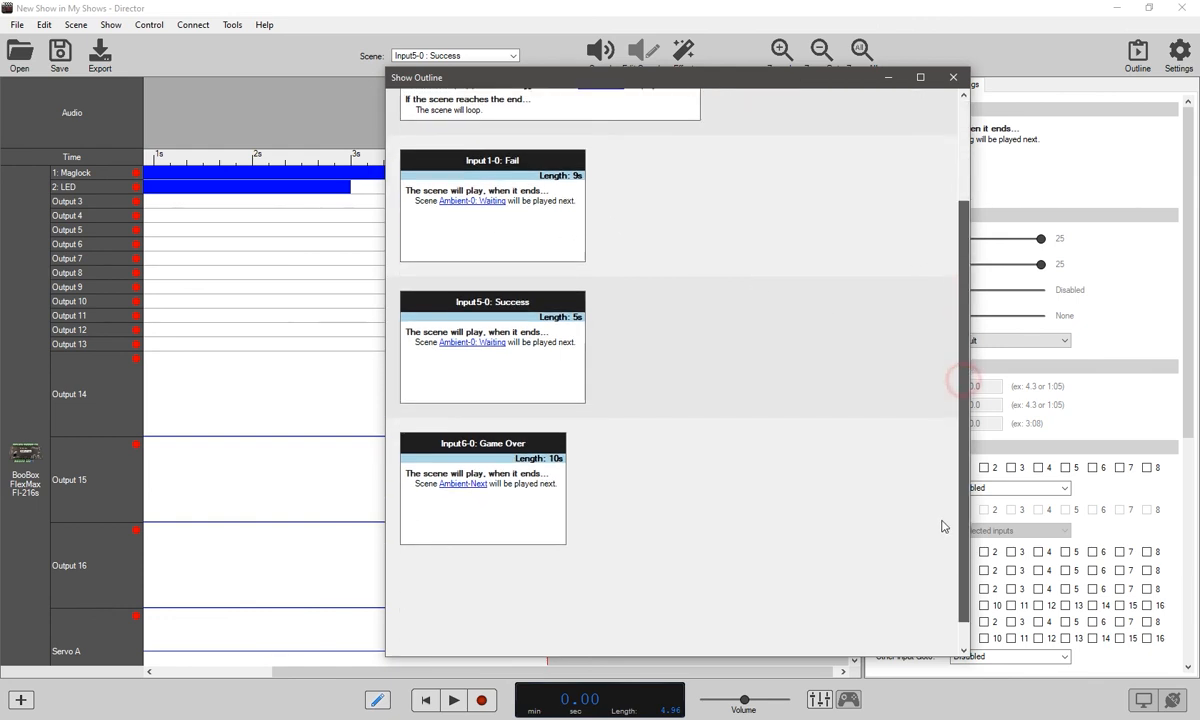
scroll(940, 430, up, 3)
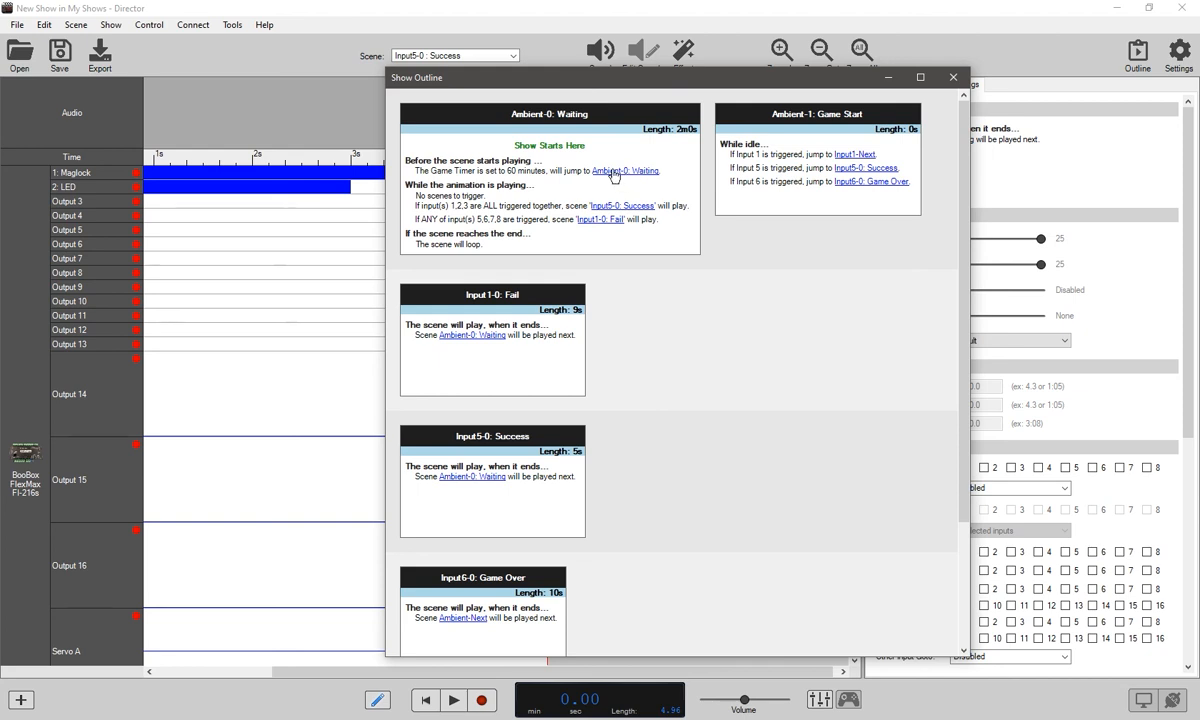
click(953, 77)
In the Ambient-0 Waiting scene, set the Game Timer to No Action and the Multi-Input Goto to Game Start
click(480, 56)
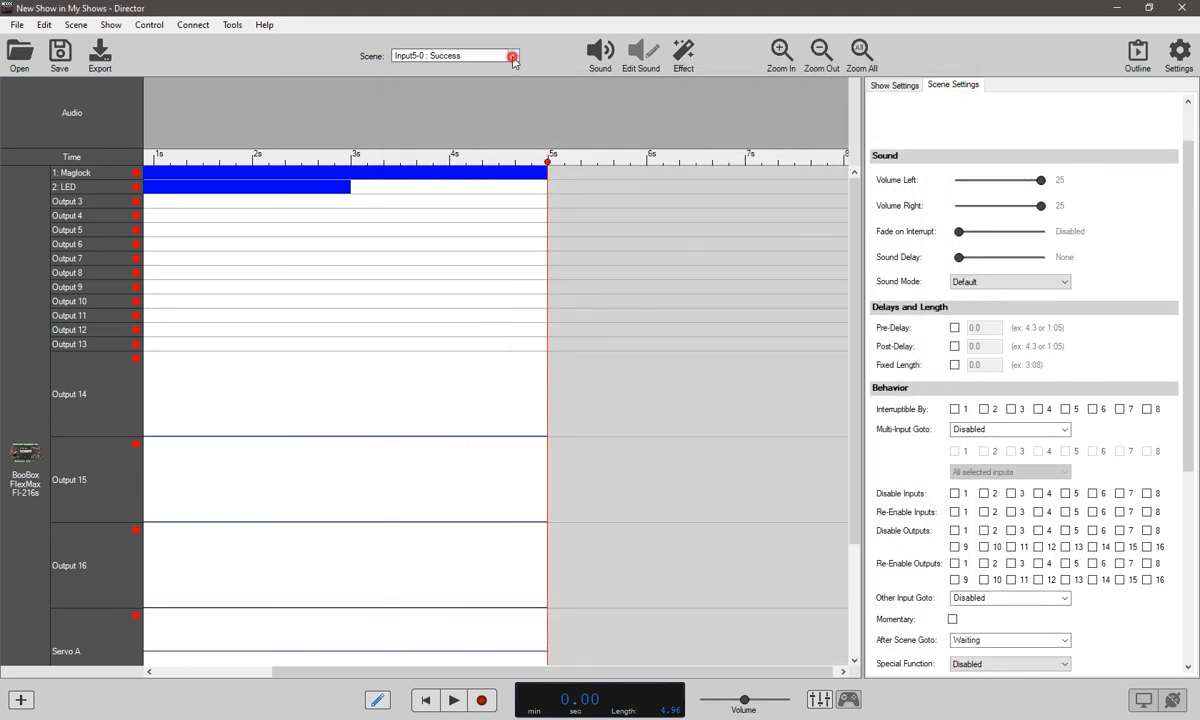
click(440, 62)
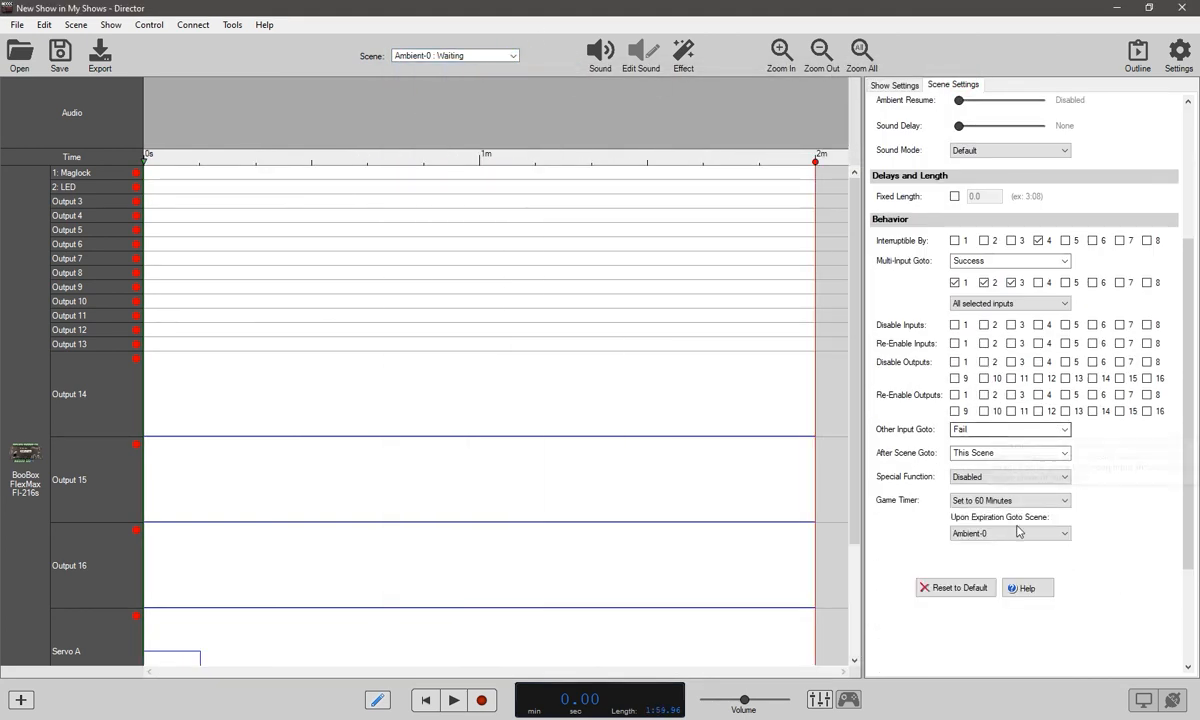
click(1012, 500)
click(1008, 511)
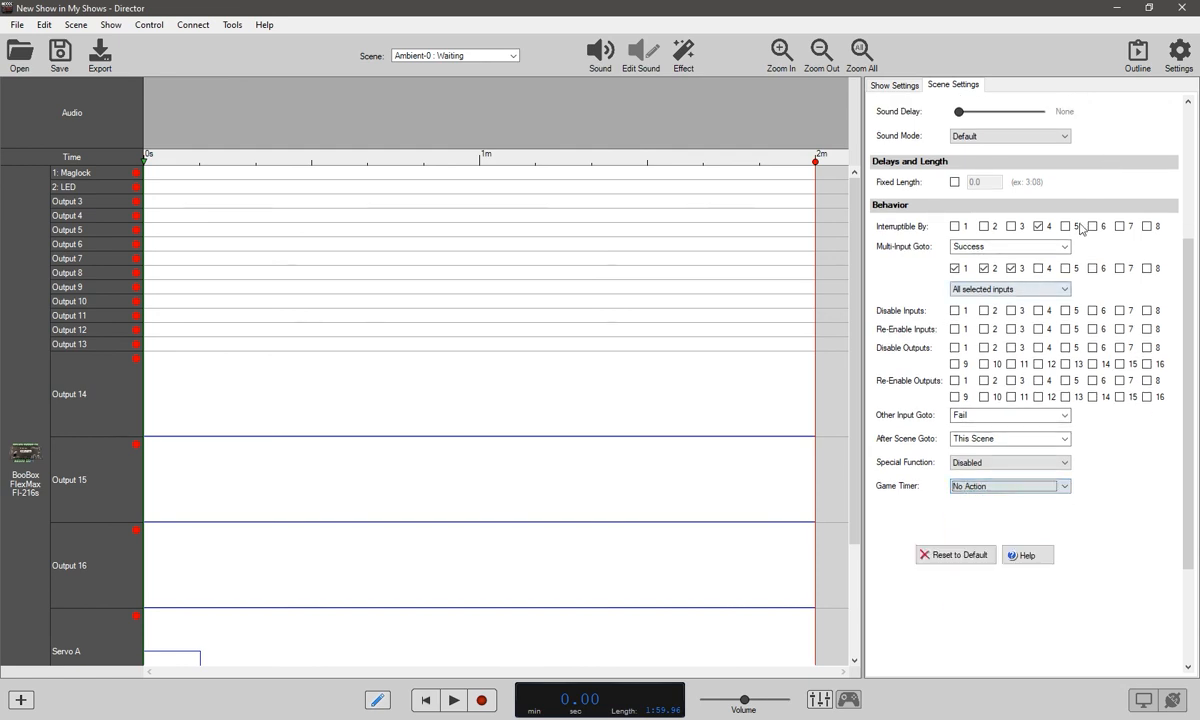
scroll(1030, 246, up, 2)
In the Game Start scene, set the Game Timer to 60 minutes with Input6-0 as the scene to go to upon expiration
click(514, 55)
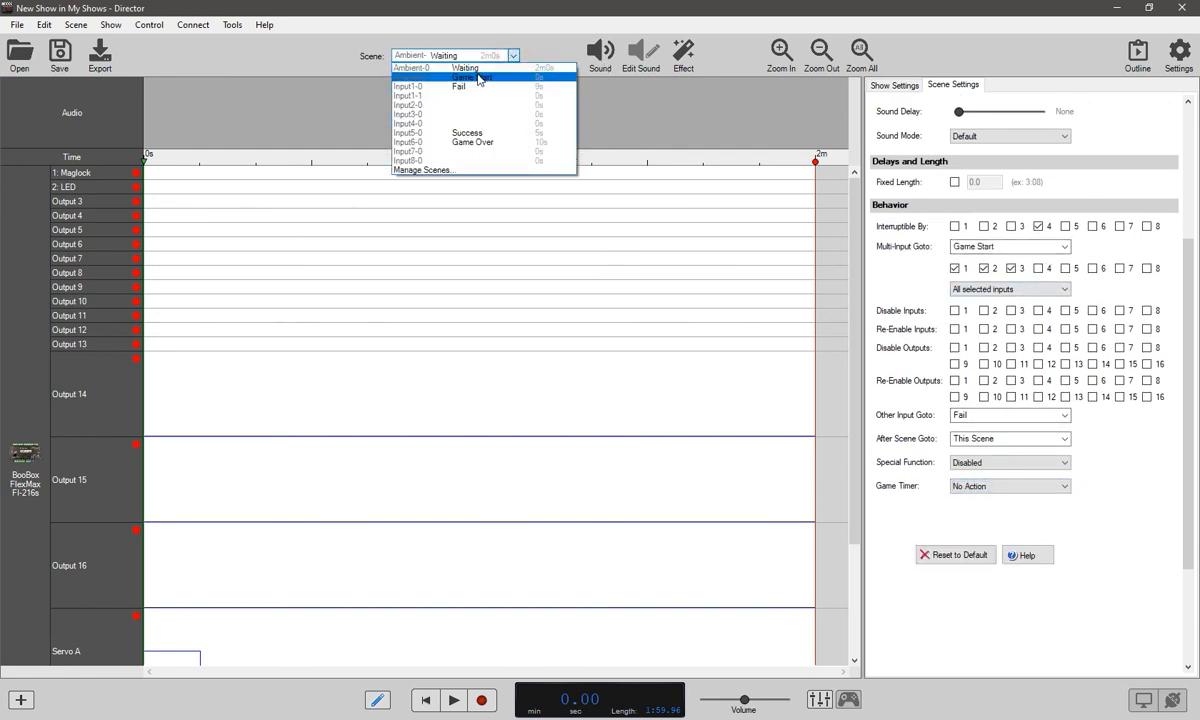
click(477, 74)
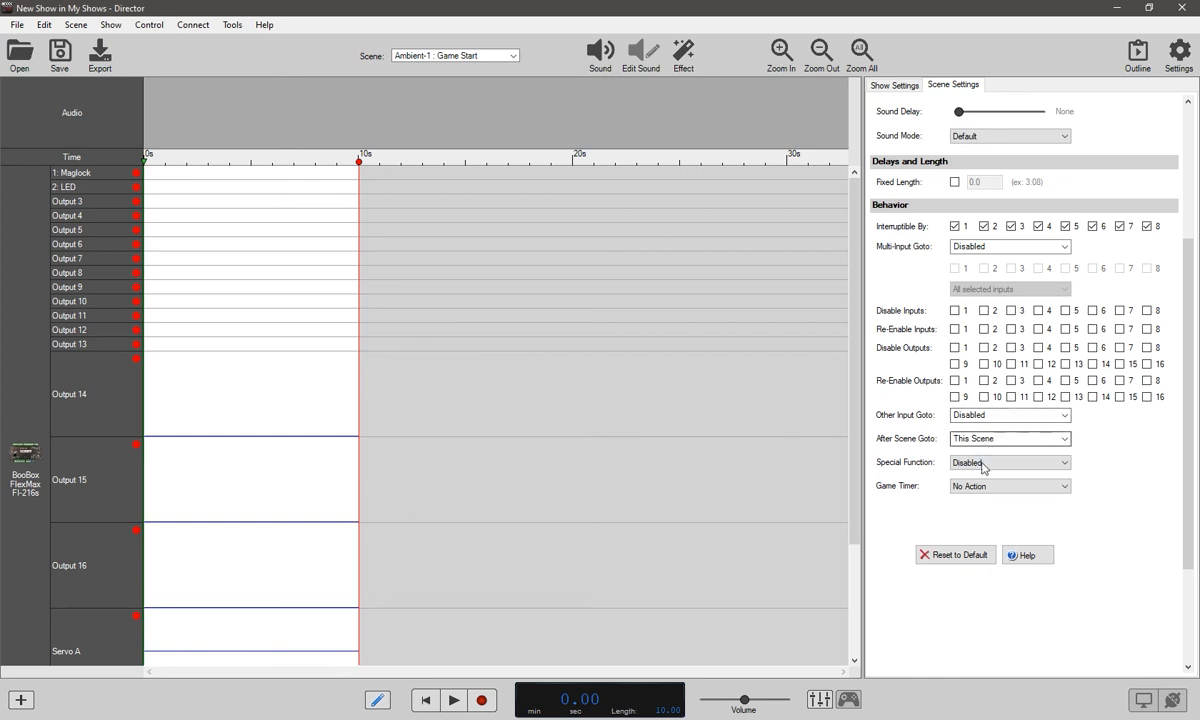
click(992, 486)
click(996, 601)
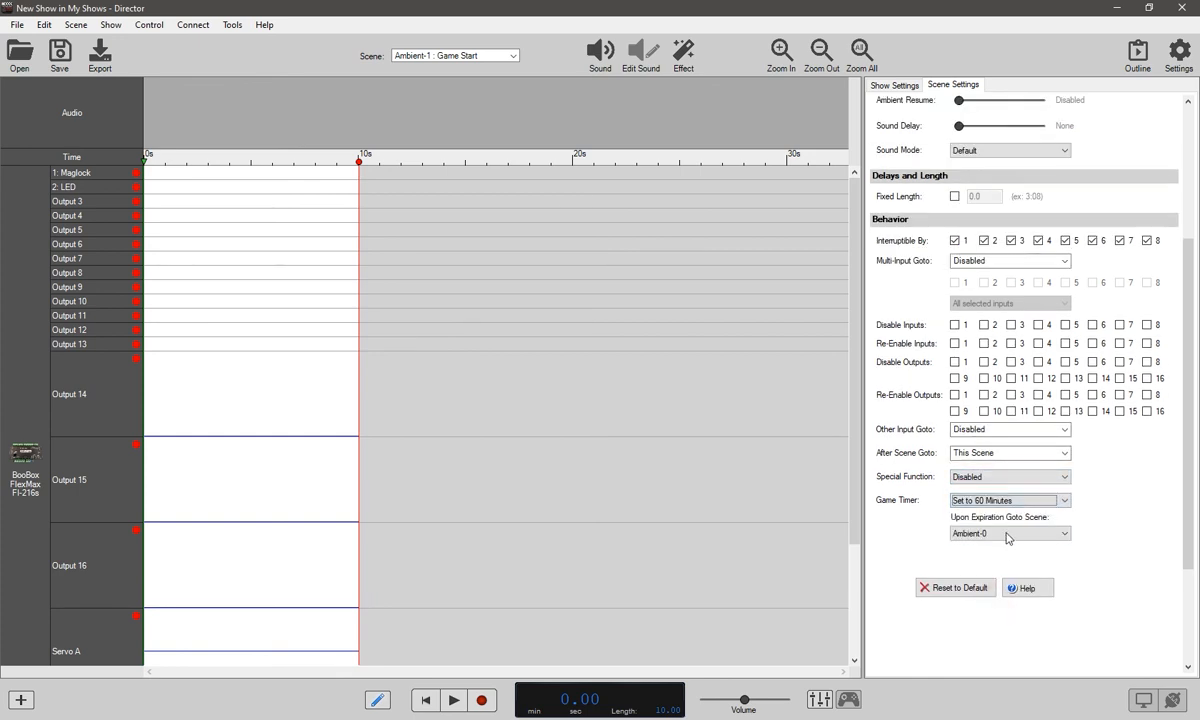
click(1008, 534)
click(990, 585)
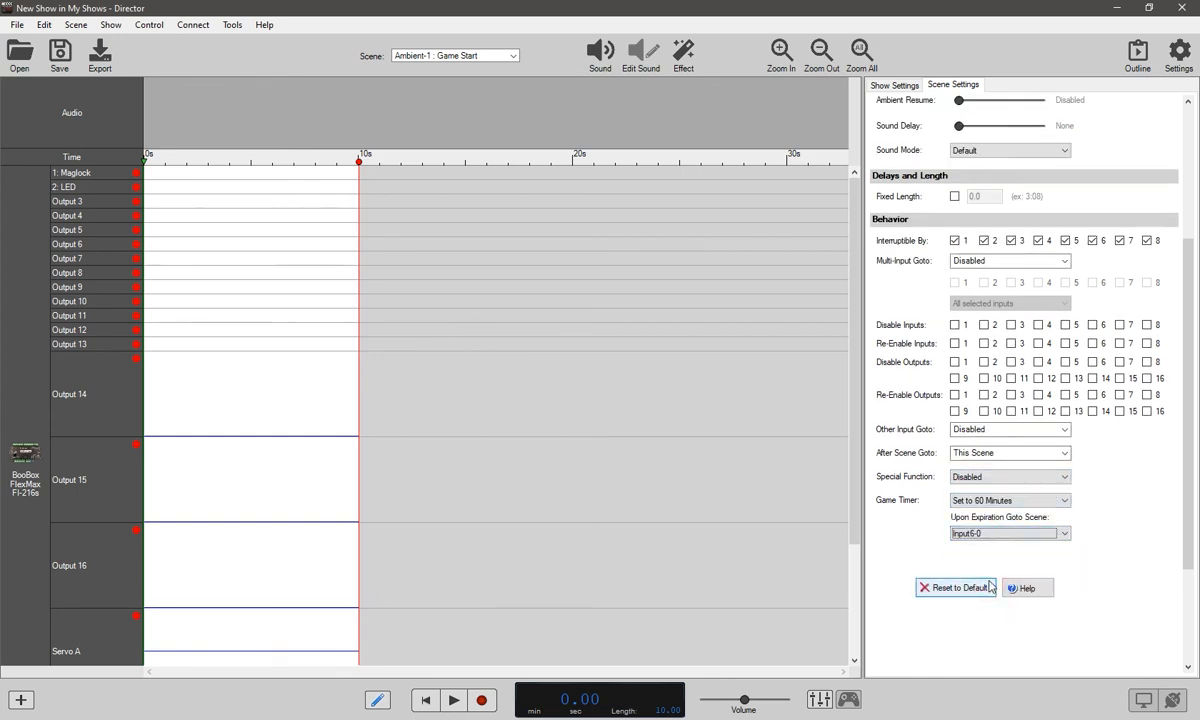
Examine the show outline for the jumps and timer behavior of the Waiting, Game Start, Fail, Success and Game Over scenes, and close it
click(1137, 52)
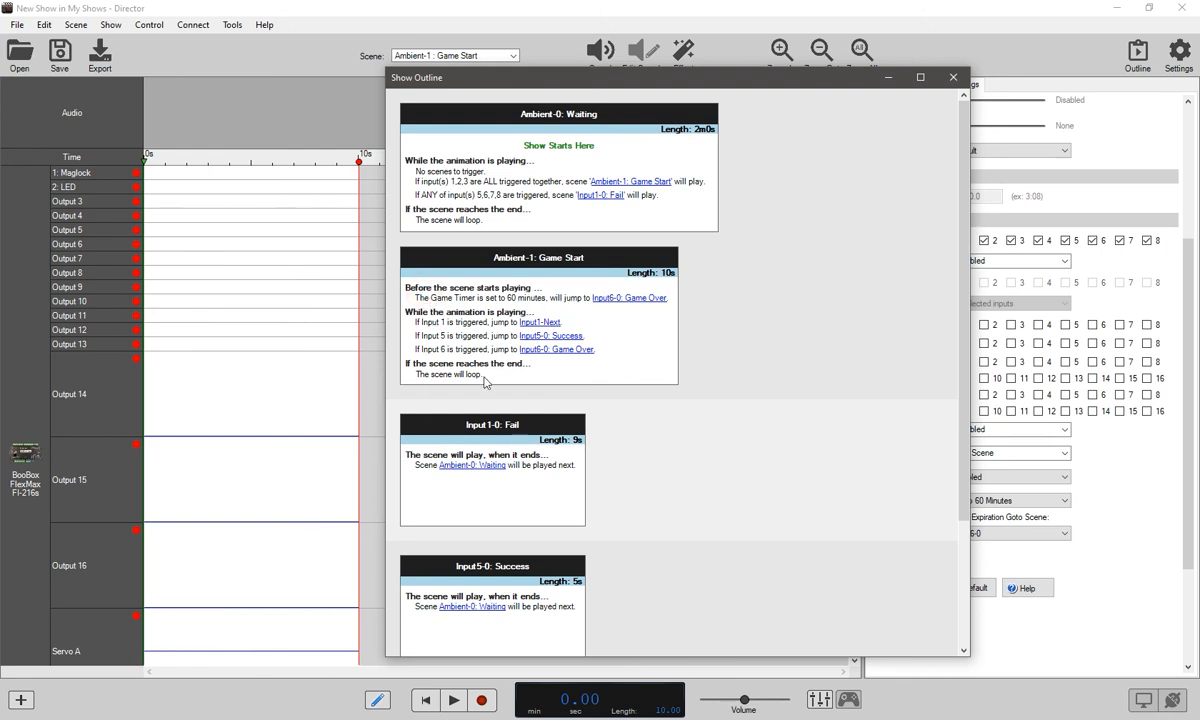
scroll(556, 389, down, 3)
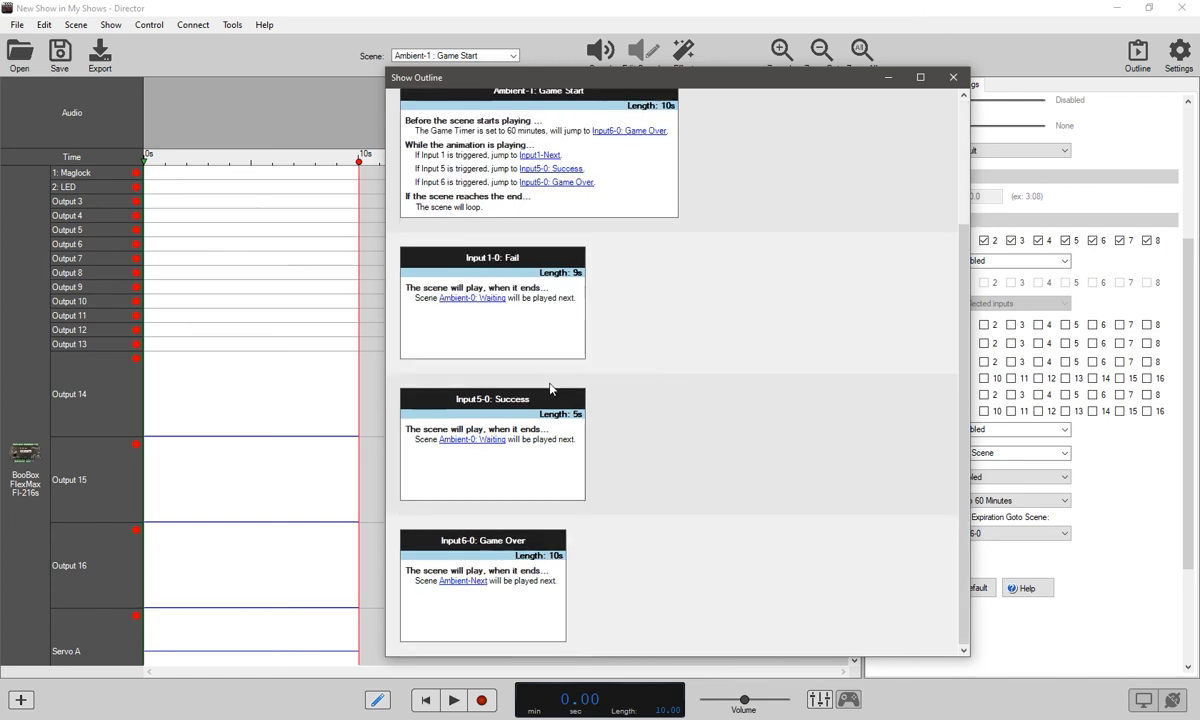
scroll(550, 389, up, 3)
scroll(550, 389, down, 3)
scroll(550, 389, up, 3)
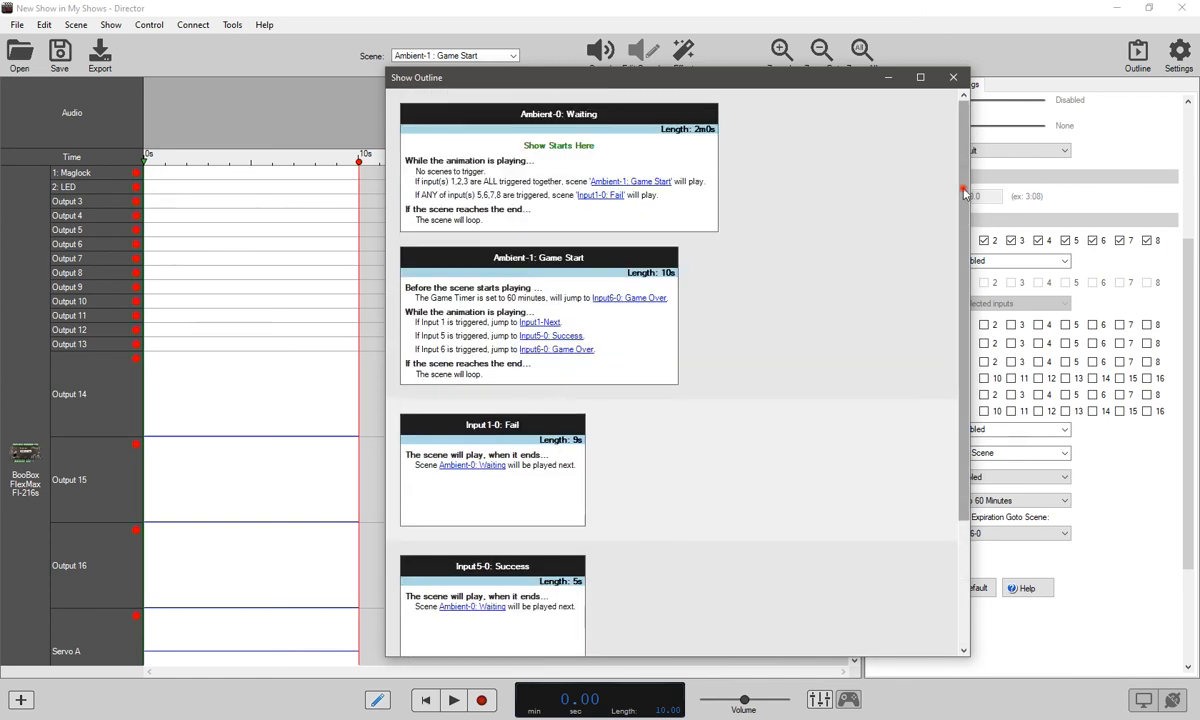
scroll(932, 364, down, 3)
scroll(924, 190, up, 3)
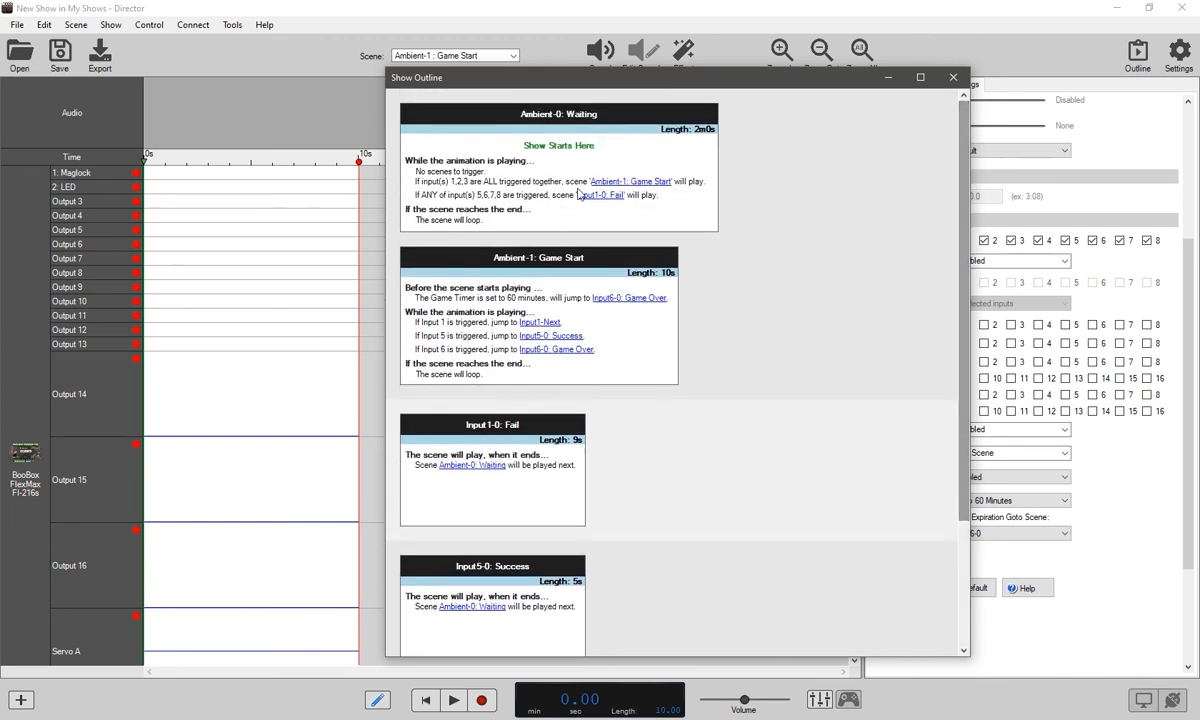
scroll(517, 281, down, 3)
scroll(530, 200, up, 3)
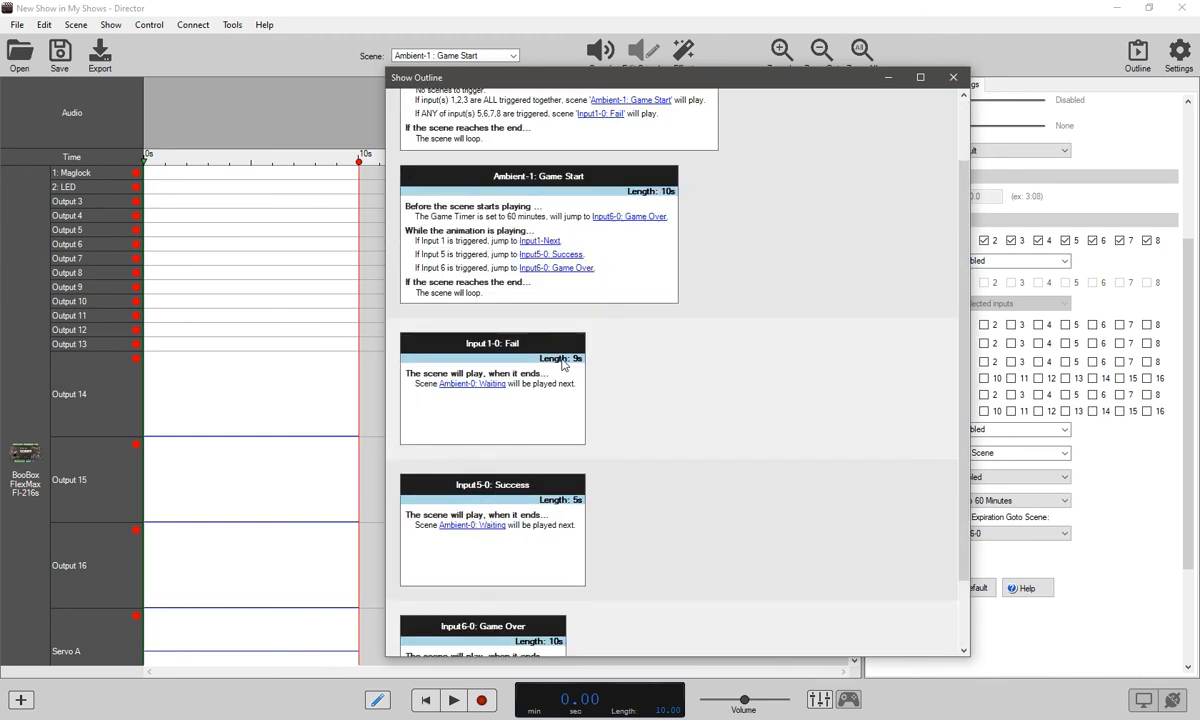
click(958, 80)
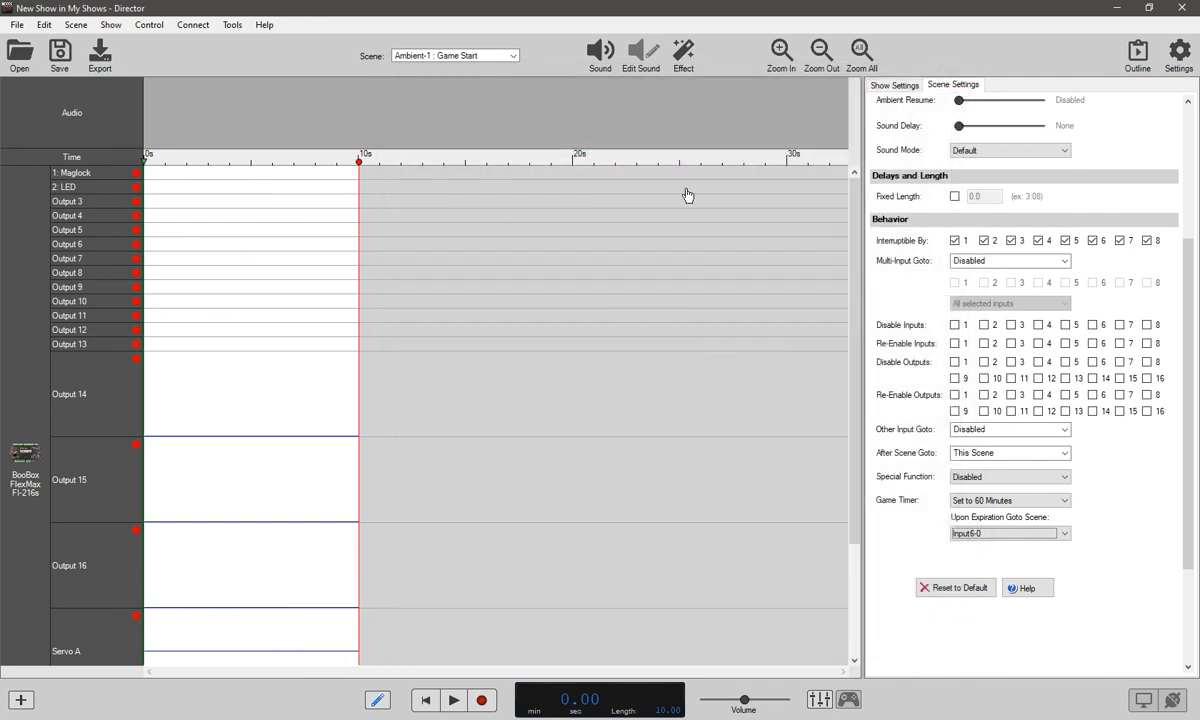
Draw a smooth dimming curve on Output 14 in the Game Start scene, peaking at about 4 s and fading out by about 8 s
drag(857, 294, 852, 234)
click(148, 432)
mouse_move(167, 434)
mouse_down()
mouse_move(212, 385)
mouse_move(238, 381)
mouse_move(286, 420)
mouse_move(353, 445)
mouse_up()
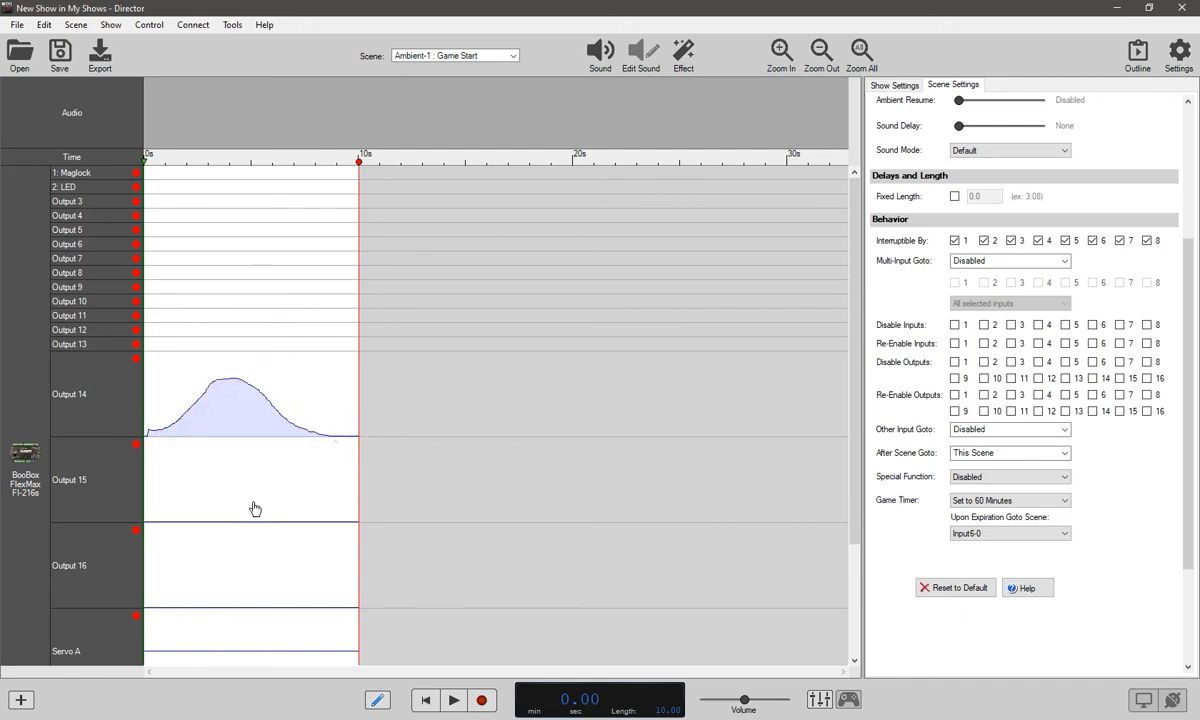
Draw a wavy motion curve on Servo A across the 10 s scene, rising at about 4 s and dipping at about 7 s
scroll(240, 485, down, 3)
mouse_move(163, 508)
mouse_down()
mouse_move(243, 483)
mouse_move(300, 511)
mouse_move(356, 509)
mouse_up()
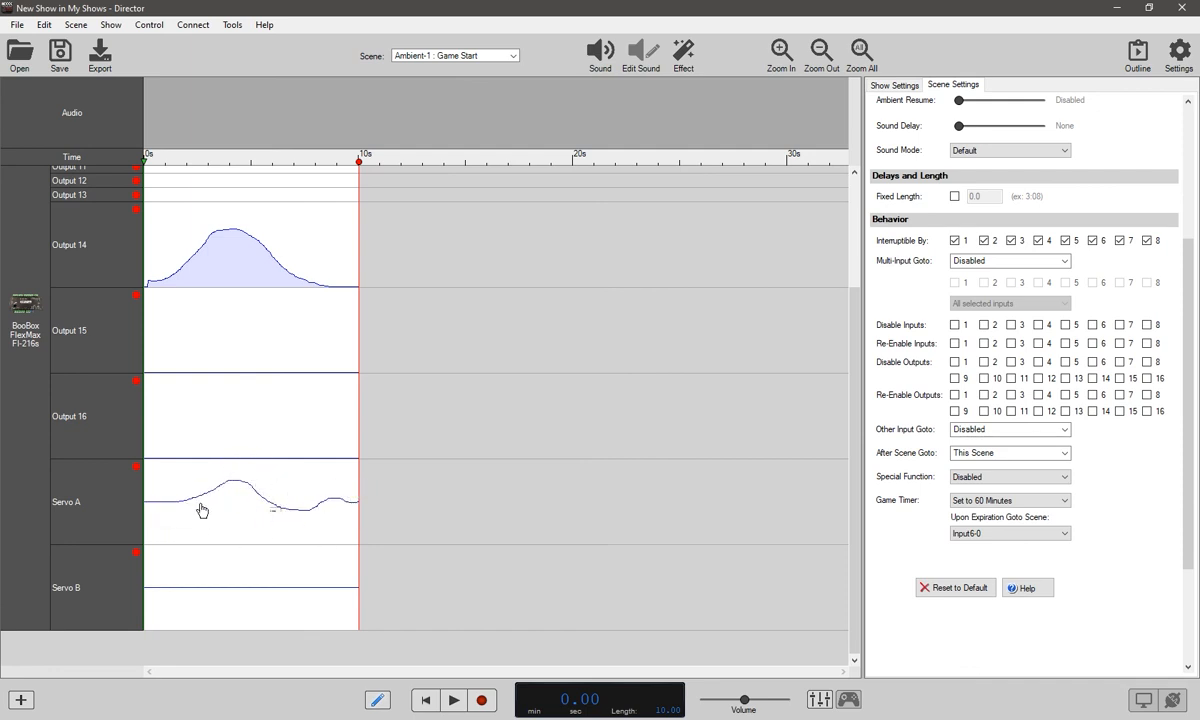
scroll(254, 522, up, 3)
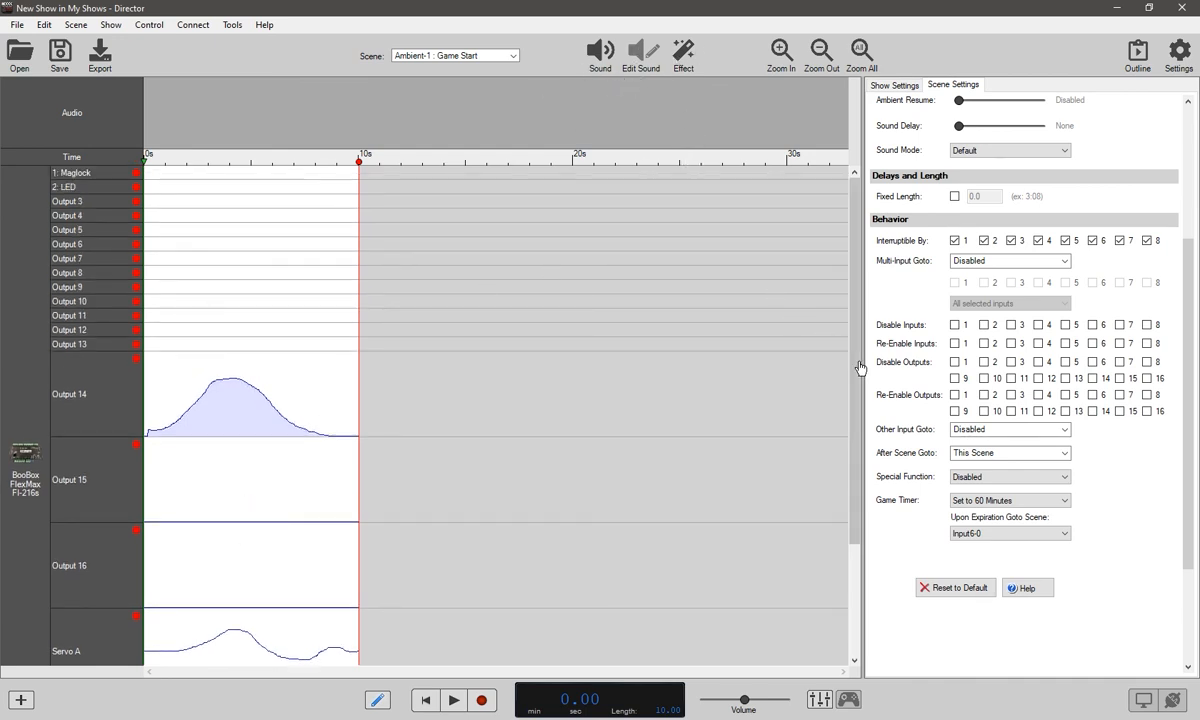
Open the show-wide settings for timers, inputs and outputs, audio, DMX and servos
click(894, 85)
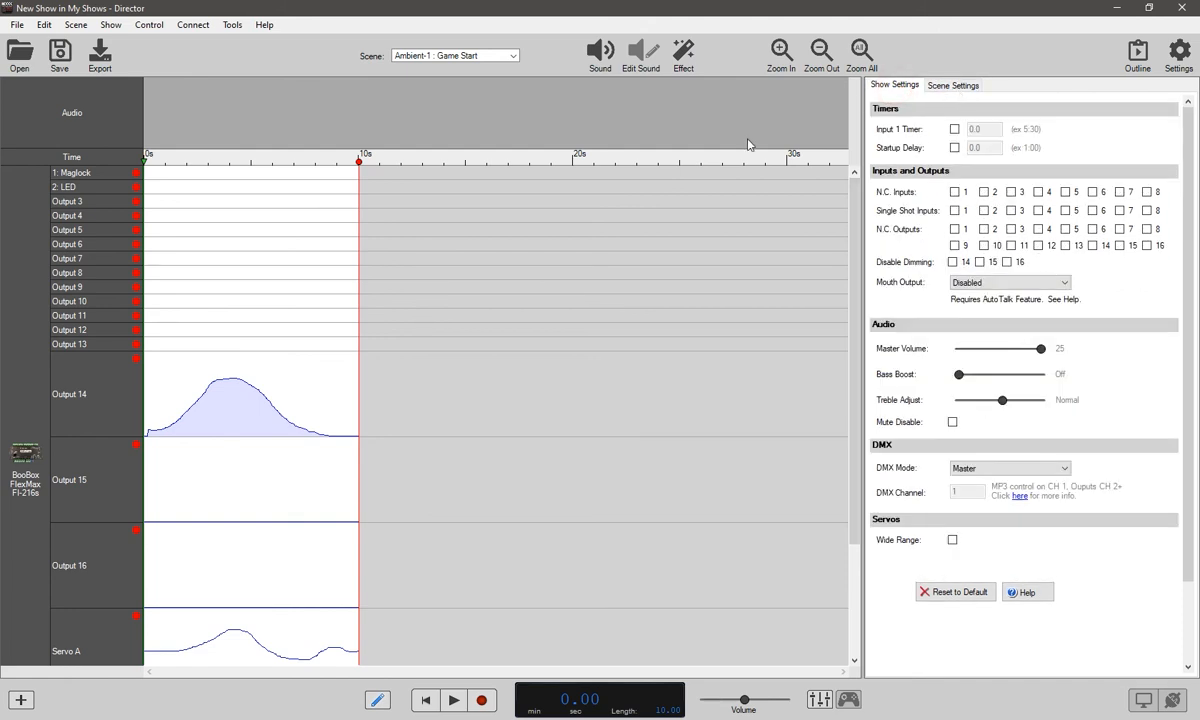